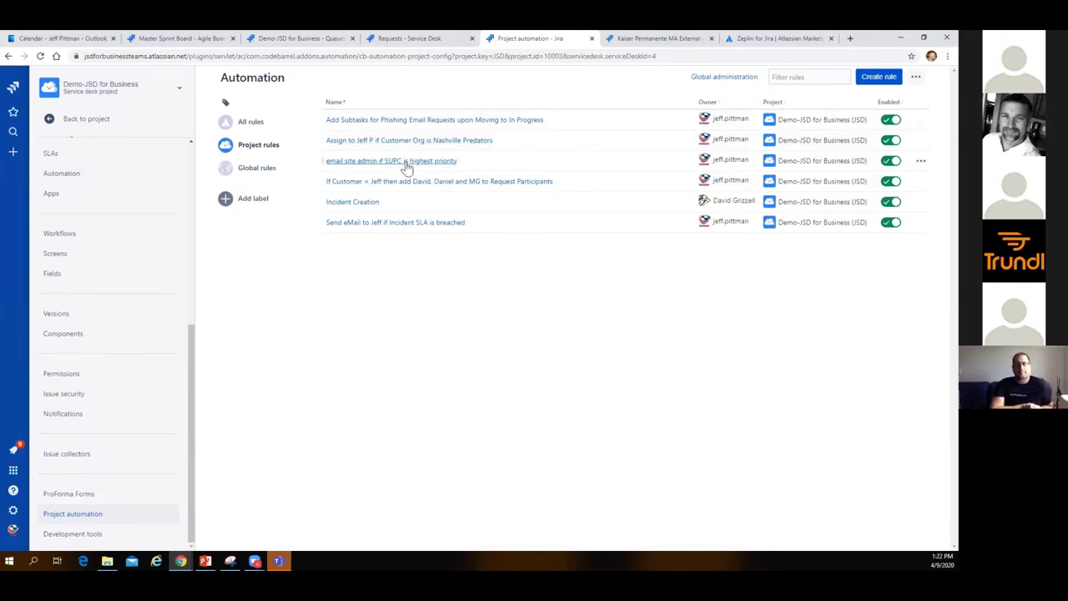
# Review the trigger, request type condition and sub-task action of the "Add Subtasks for Phishing Email Requests upon Moving to In Progress" rule
pyautogui.click(893, 146)
pyautogui.click(891, 143)
pyautogui.click(432, 124)
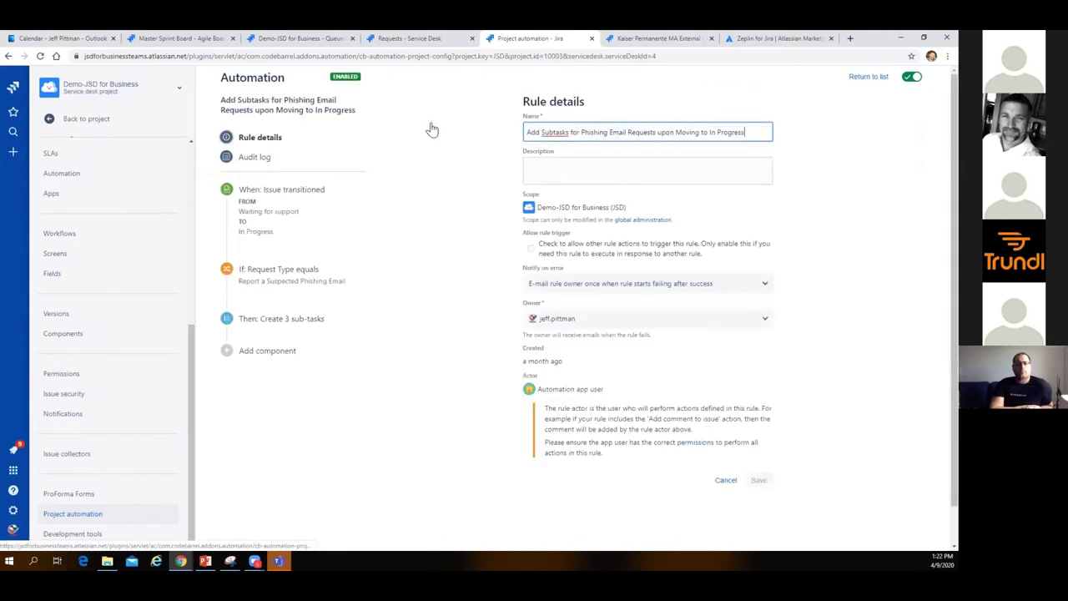
pyautogui.click(278, 195)
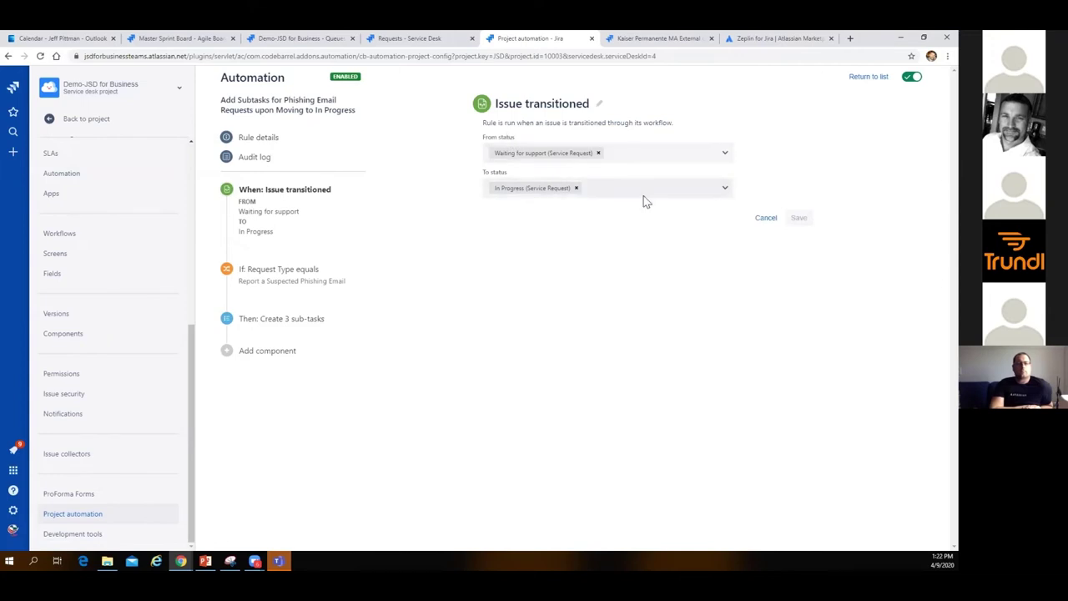
pyautogui.click(292, 276)
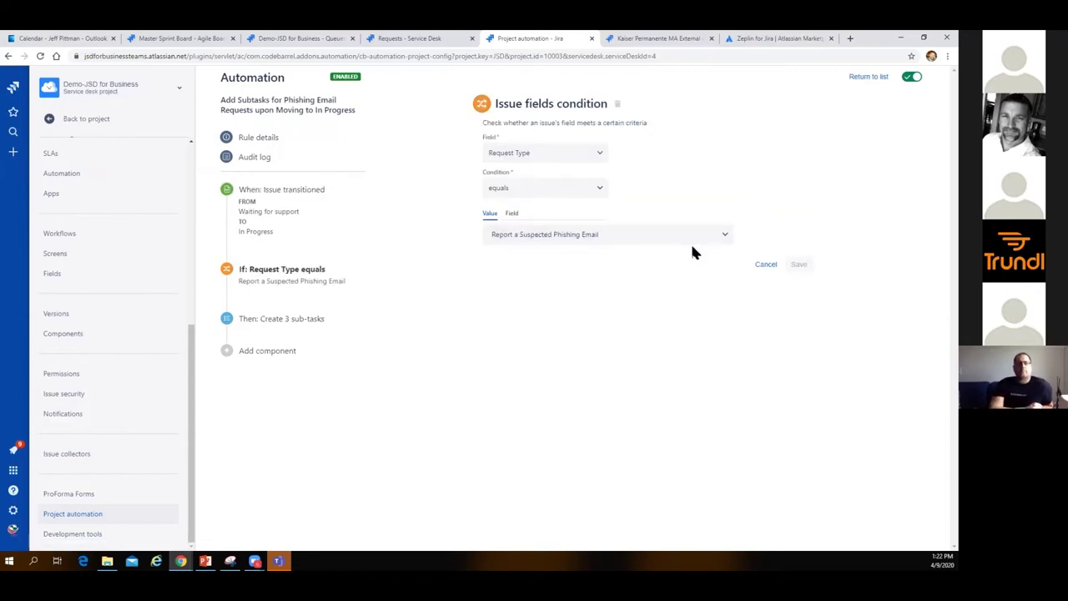
pyautogui.click(316, 320)
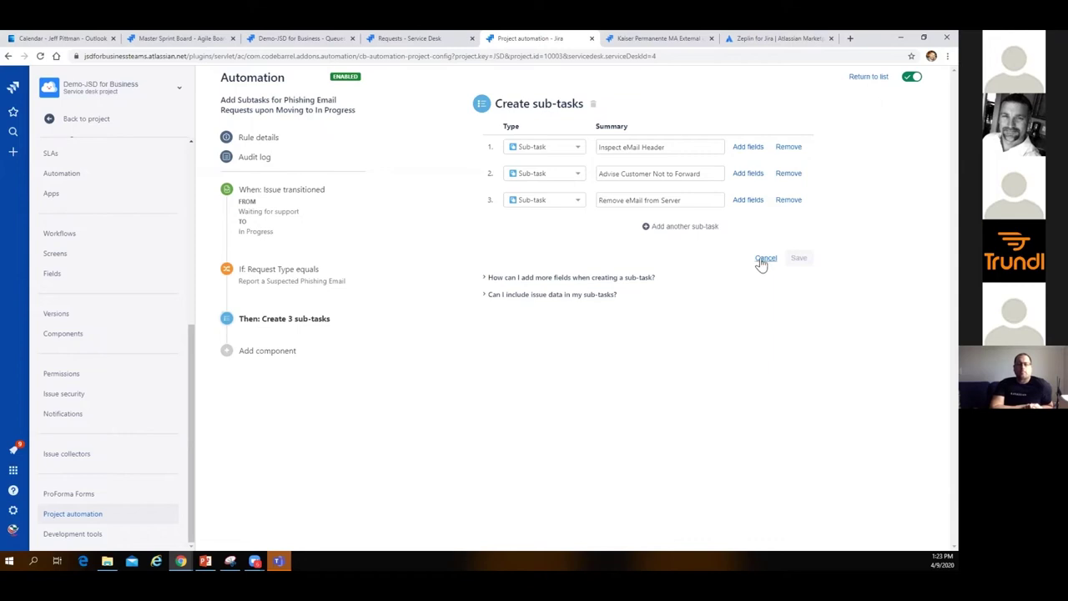
# Examine the details of the phishing rule's 23/03/20 run in the audit log and open its associated issue JSD-100
pyautogui.click(262, 160)
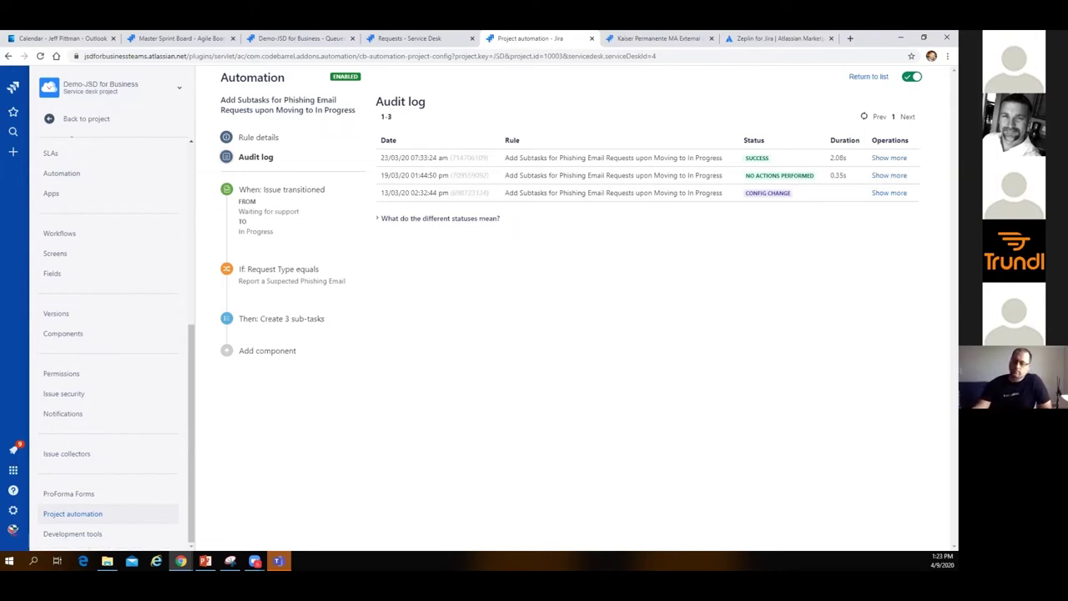
pyautogui.click(889, 159)
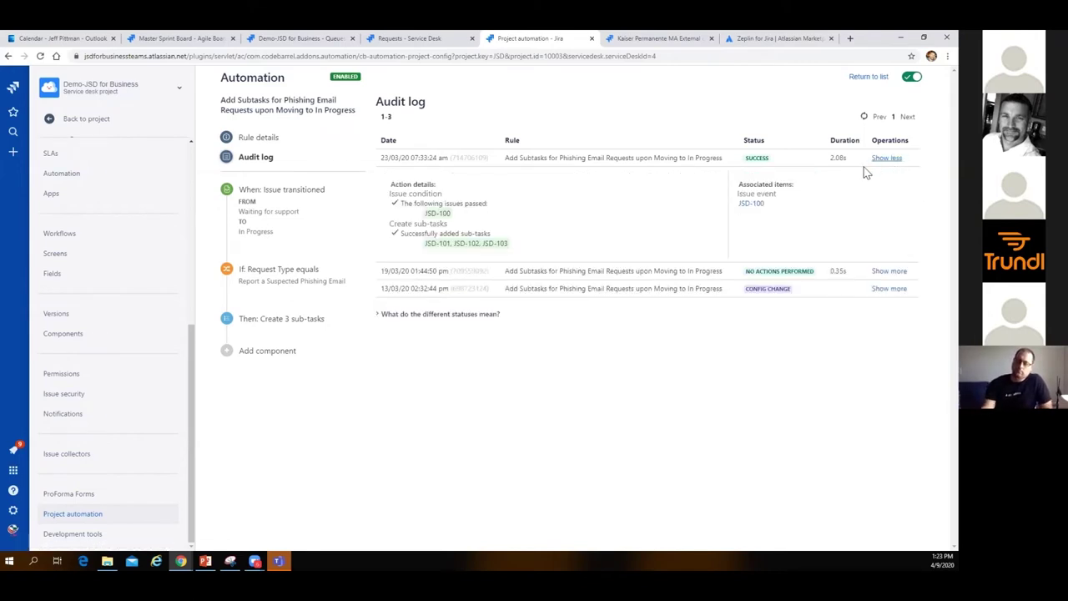
pyautogui.moveTo(523, 243); pyautogui.dragTo(421, 248)
pyautogui.click(512, 231)
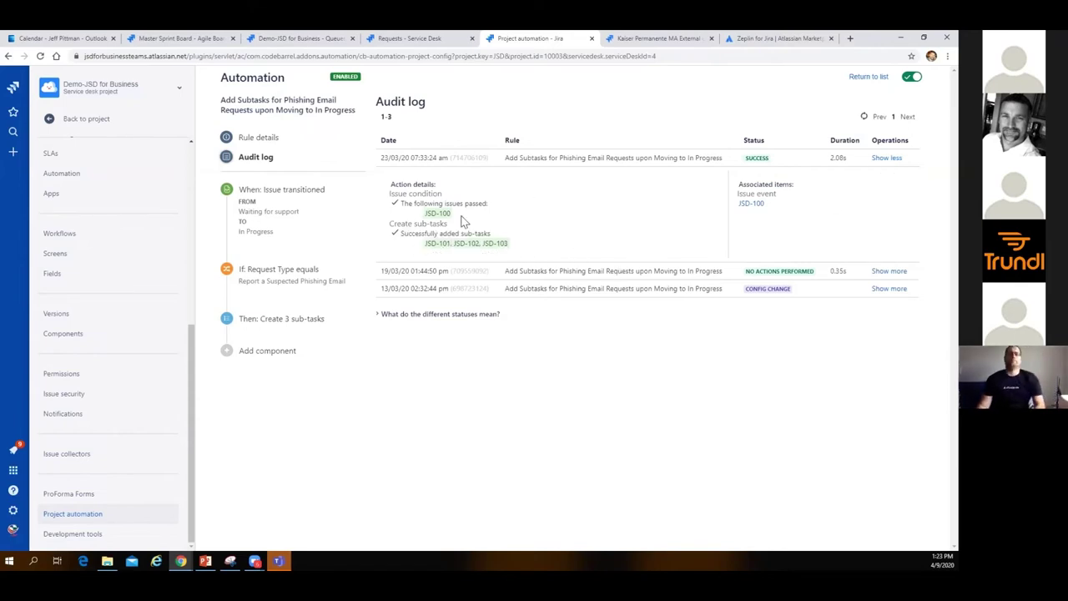
pyautogui.moveTo(465, 221); pyautogui.dragTo(390, 224)
pyautogui.click(521, 231)
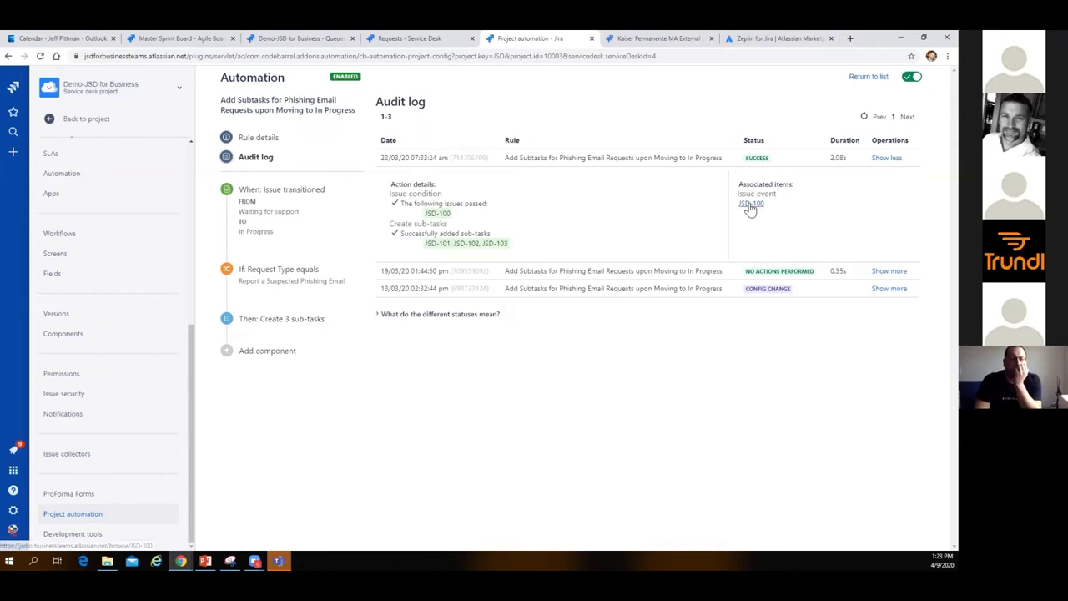
pyautogui.click(749, 205)
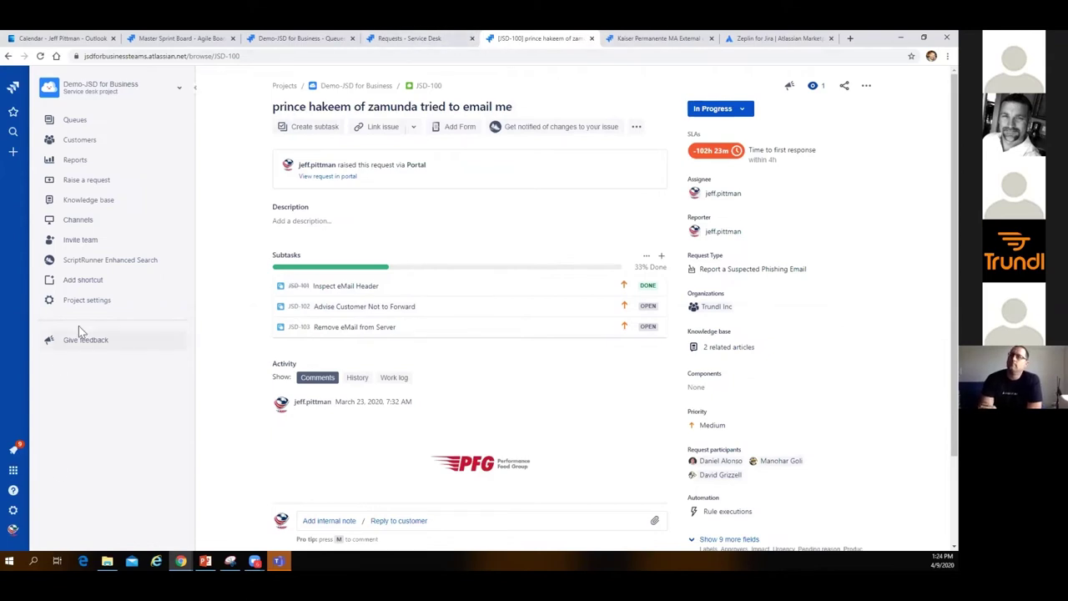
# Return to the project automation rules and disable the Nashville Predators assignment rule and the rule that adds request participants by customer
pyautogui.click(87, 302)
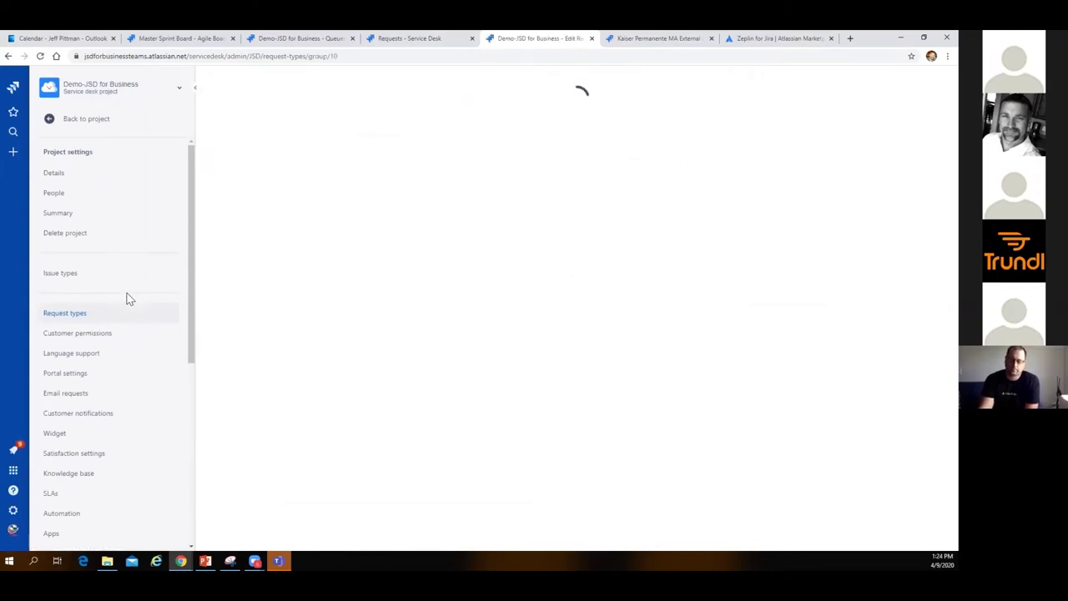
pyautogui.scroll(-5, 114, 477)
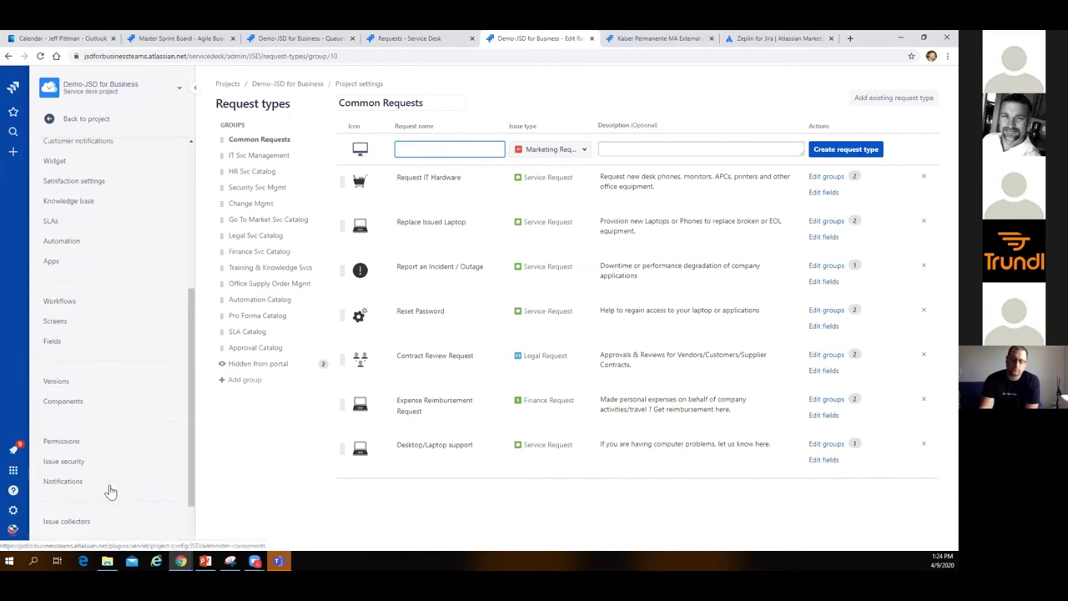
pyautogui.click(197, 509)
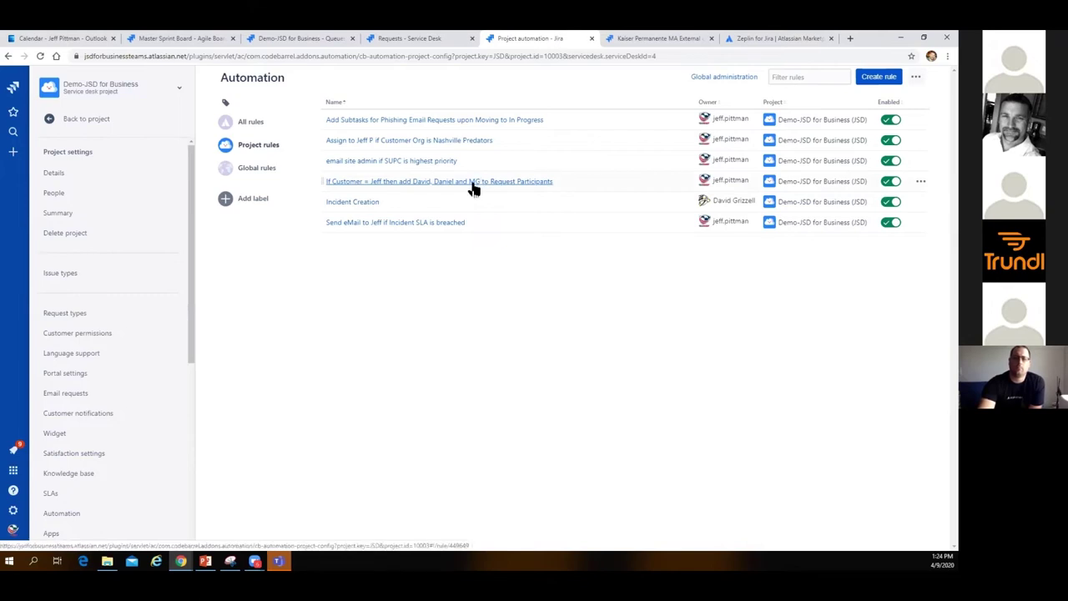
pyautogui.click(895, 140)
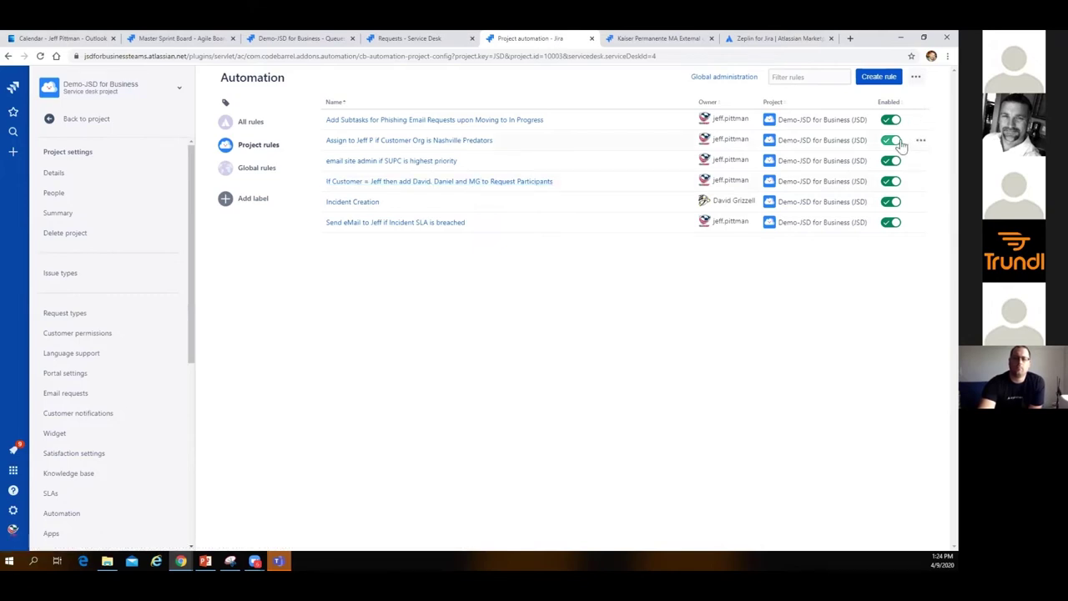
pyautogui.click(896, 182)
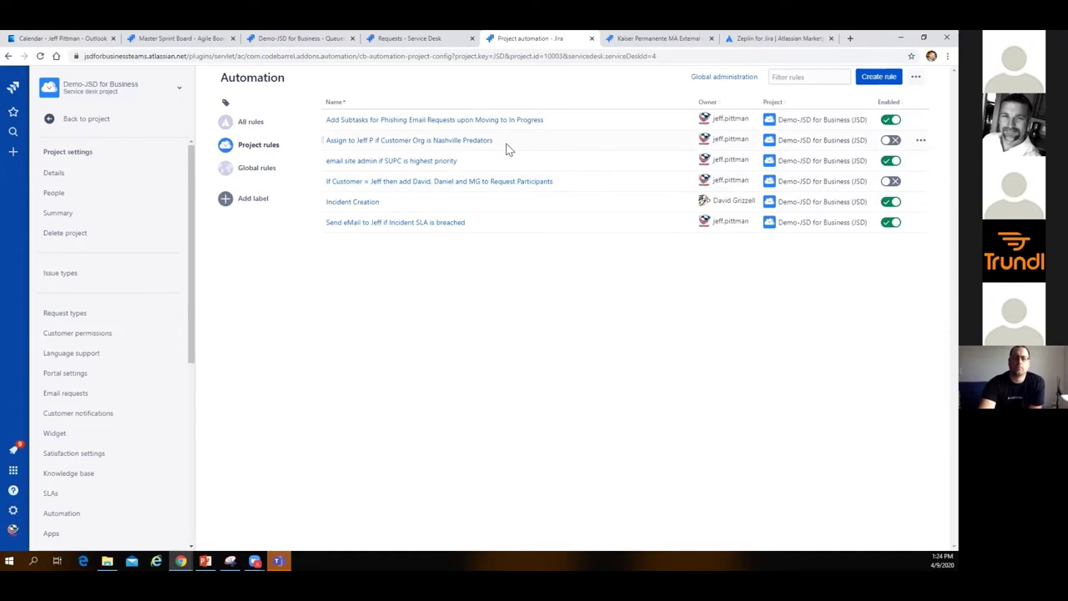
# Review the trigger, conditions and email action of the "email site admin if SUPC is highest priority" rule, then return to the rule list
pyautogui.click(402, 161)
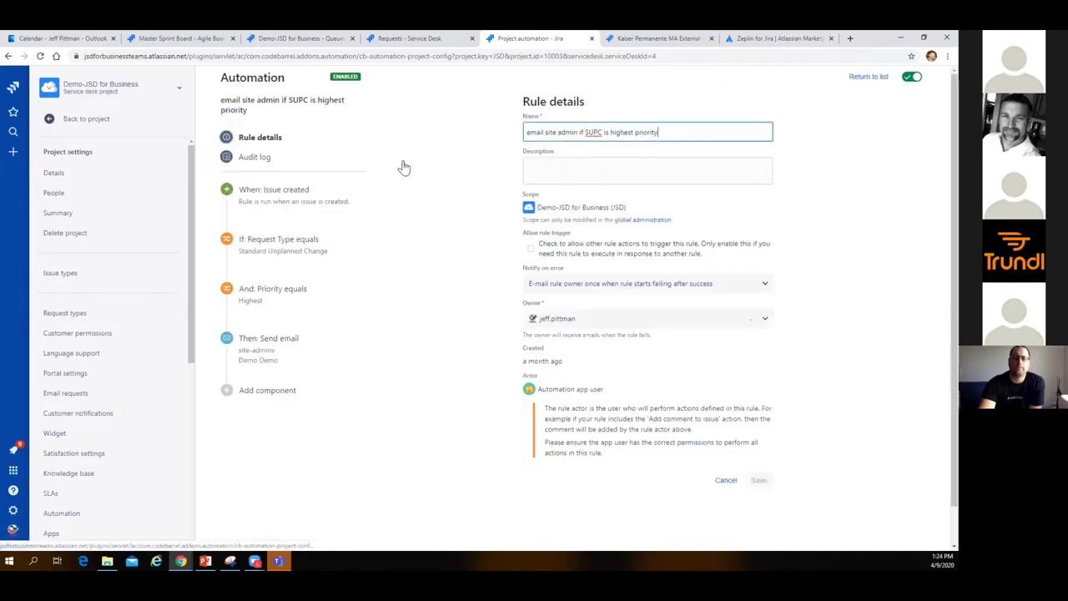
pyautogui.click(268, 204)
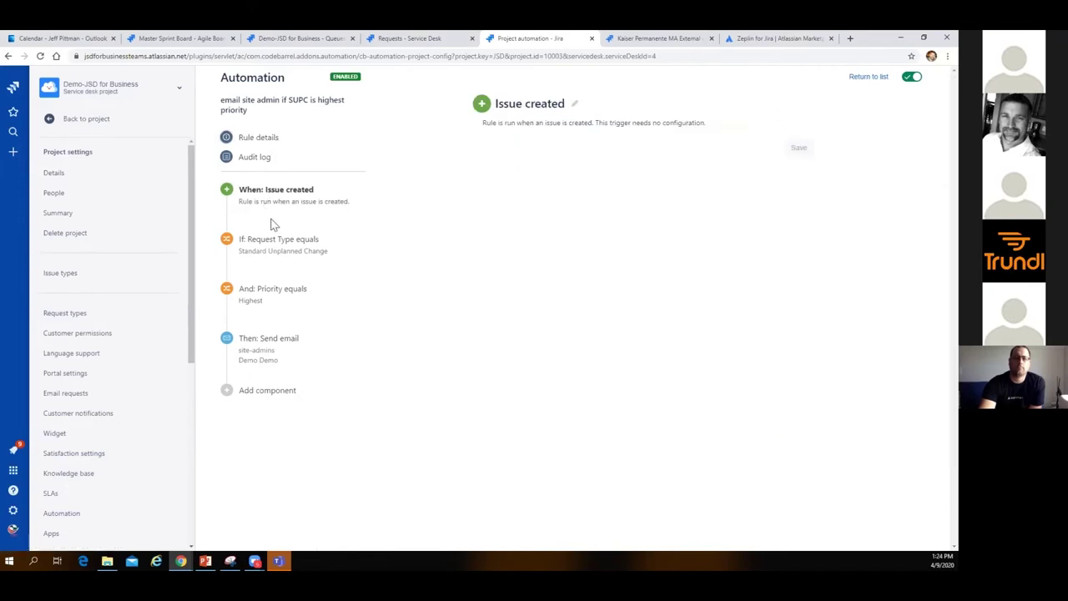
pyautogui.click(268, 242)
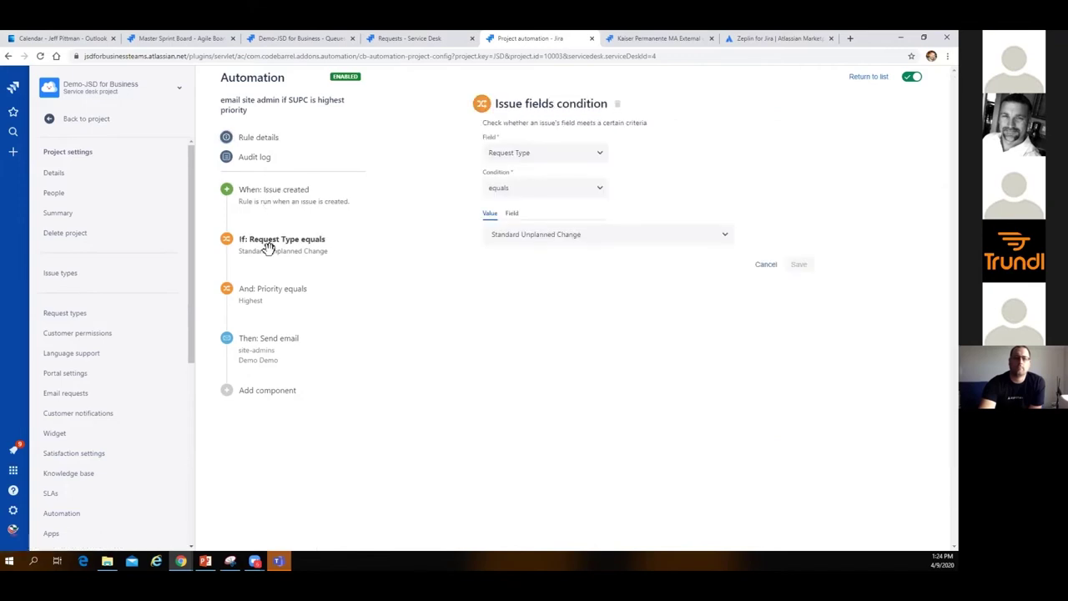
pyautogui.click(282, 297)
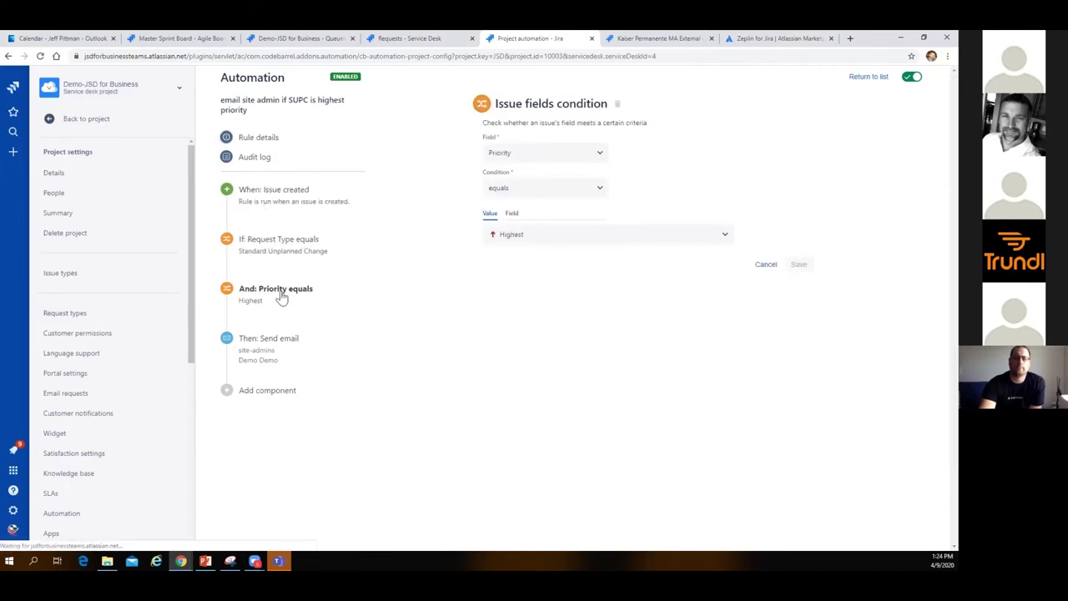
pyautogui.click(284, 355)
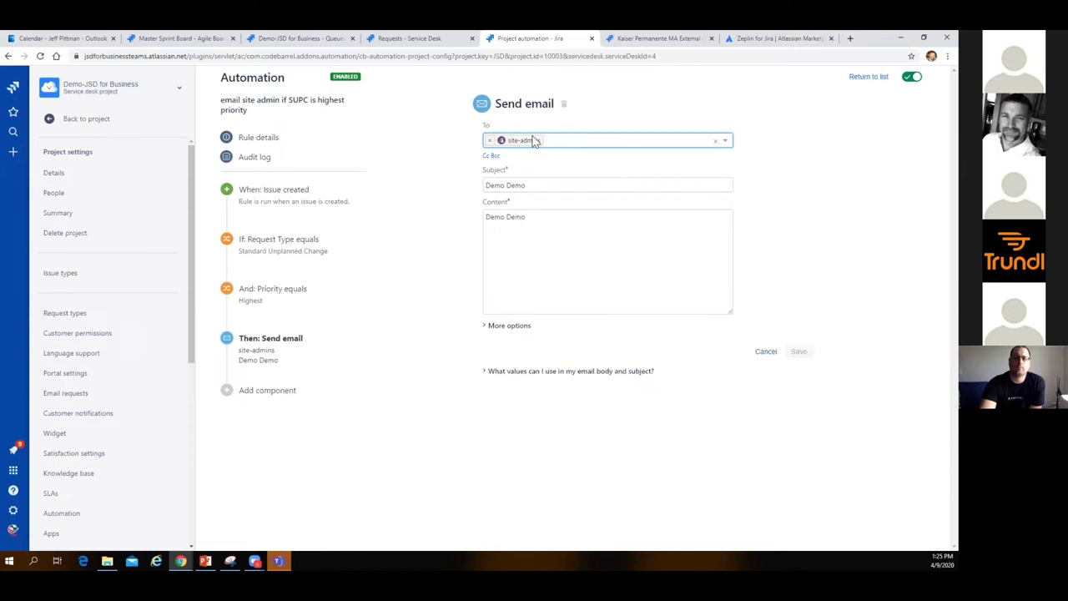
pyautogui.click(766, 352)
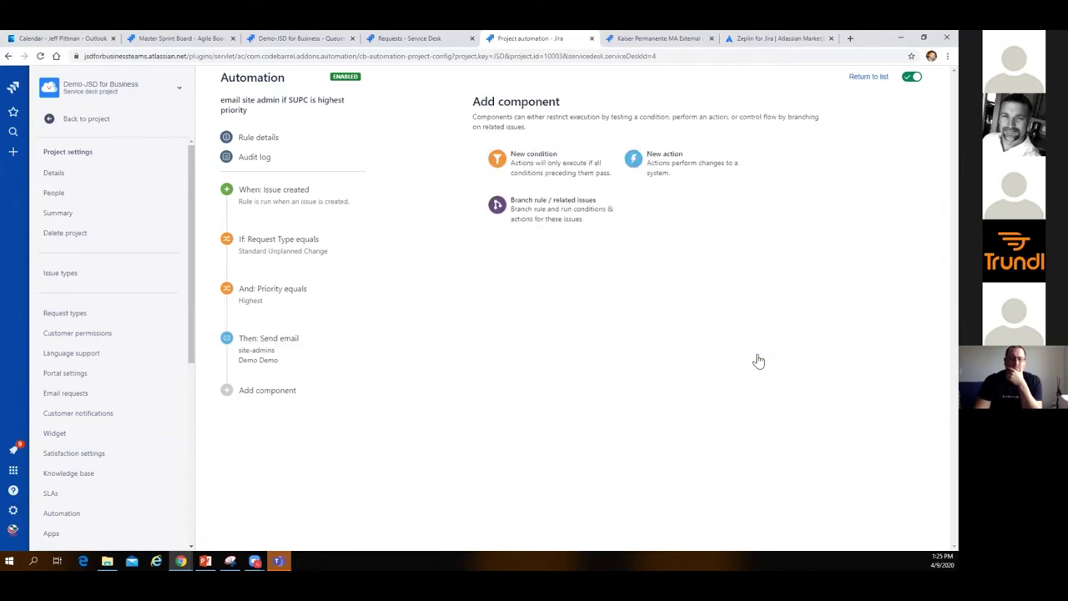
pyautogui.click(864, 77)
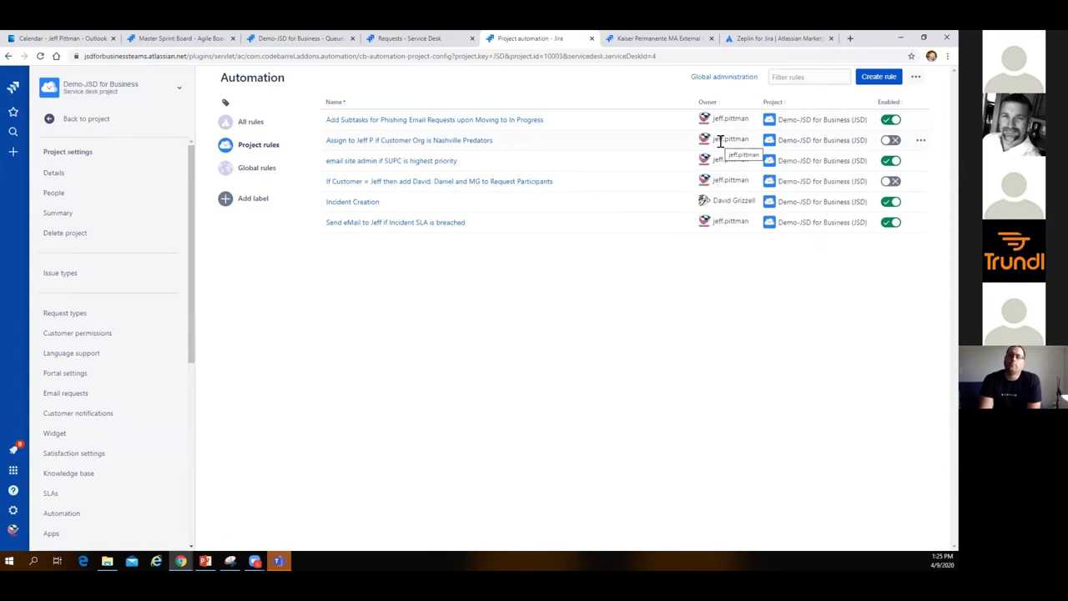
# Create a new automation rule and save Issue commented as its trigger
pyautogui.click(879, 77)
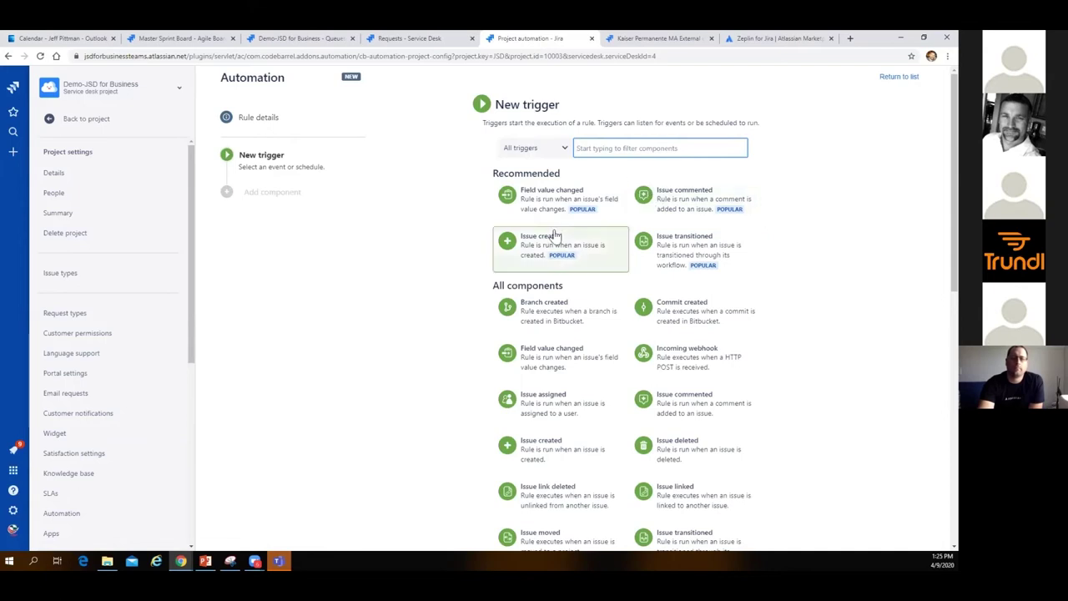
pyautogui.scroll(-3, 803, 293)
pyautogui.scroll(-4, 797, 302)
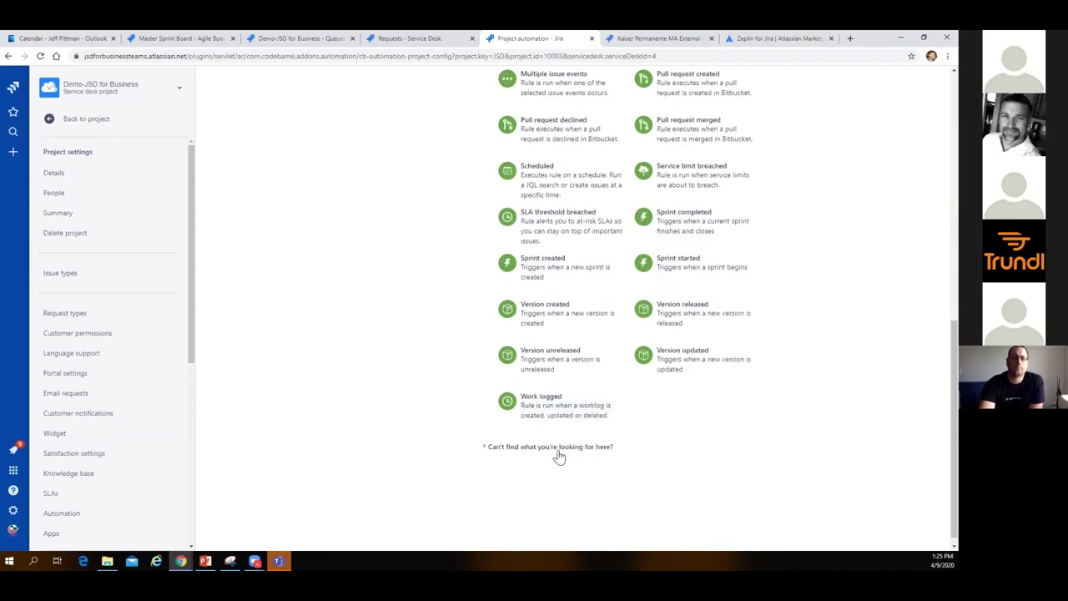
pyautogui.click(559, 447)
pyautogui.scroll(-1, 751, 454)
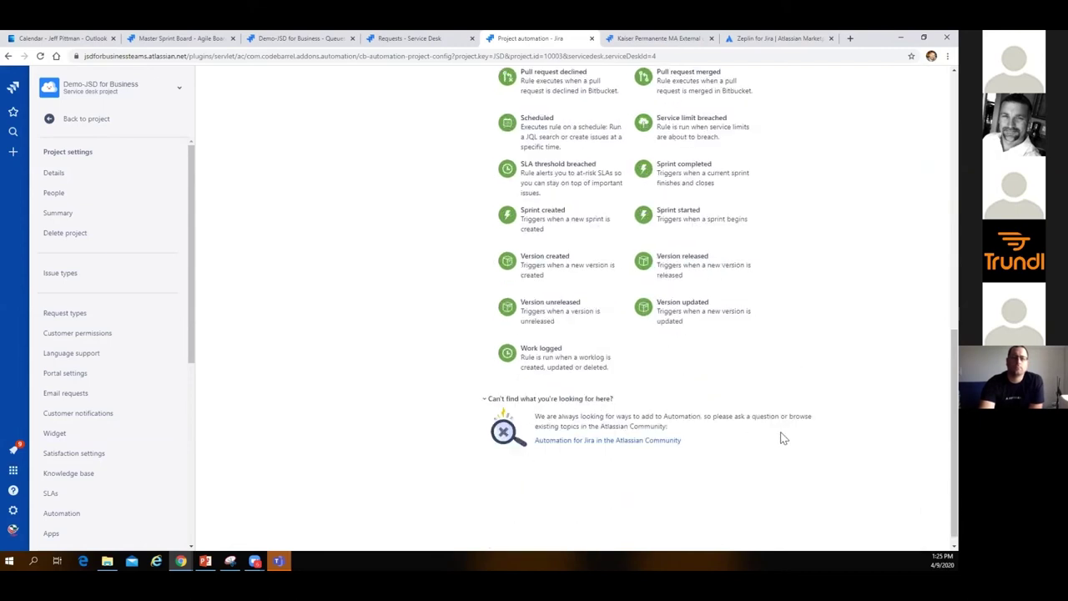
pyautogui.scroll(2, 798, 440)
pyautogui.scroll(5, 793, 440)
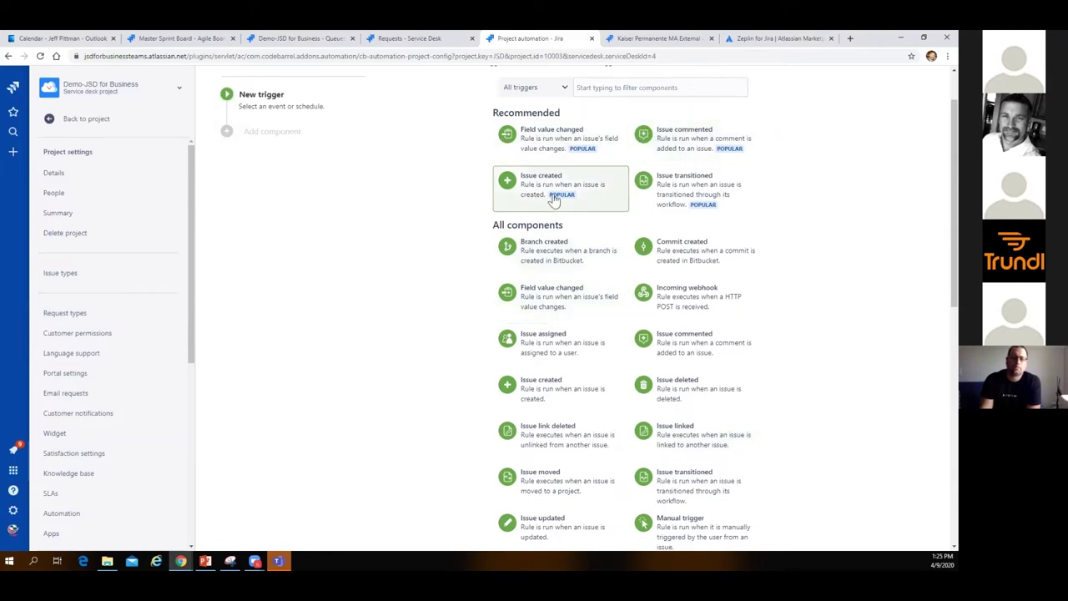
pyautogui.click(694, 147)
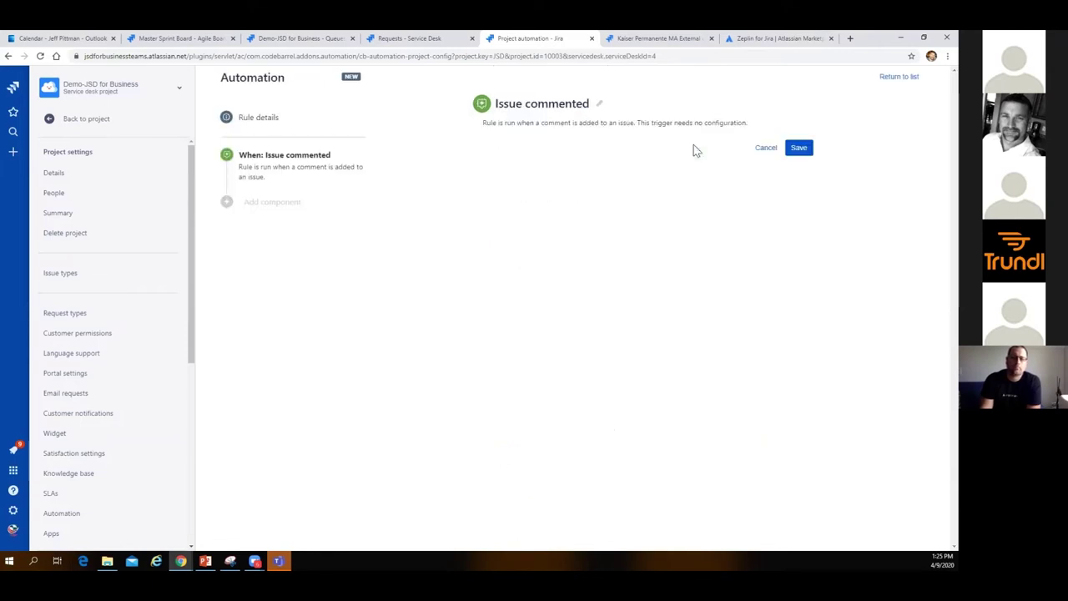
pyautogui.click(800, 149)
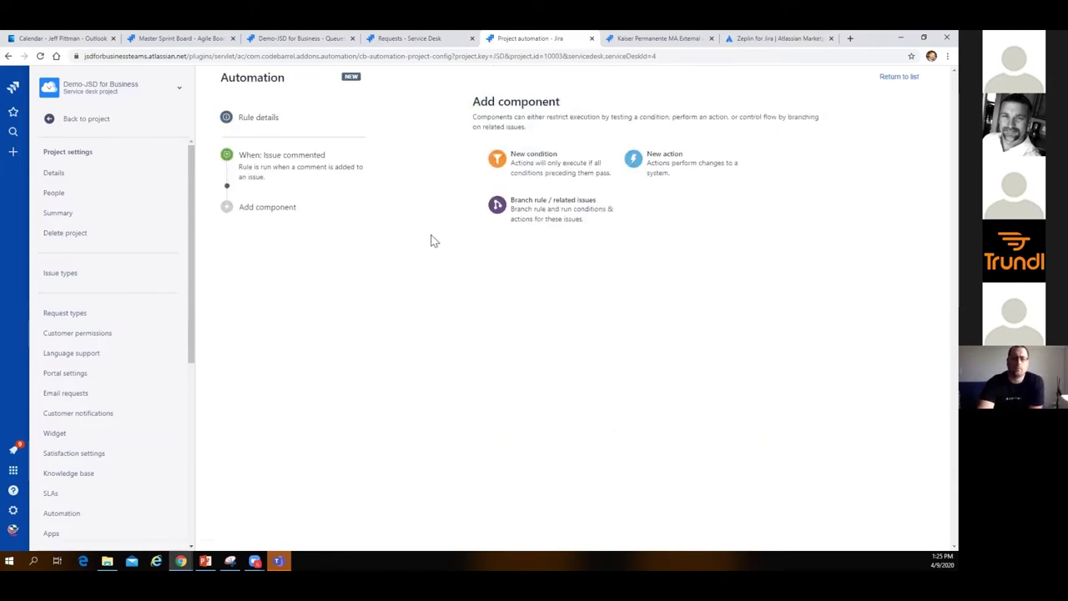
# Add an issue fields condition requiring Issue Type to be one of HR Request or Finance Request, and save it
pyautogui.click(565, 171)
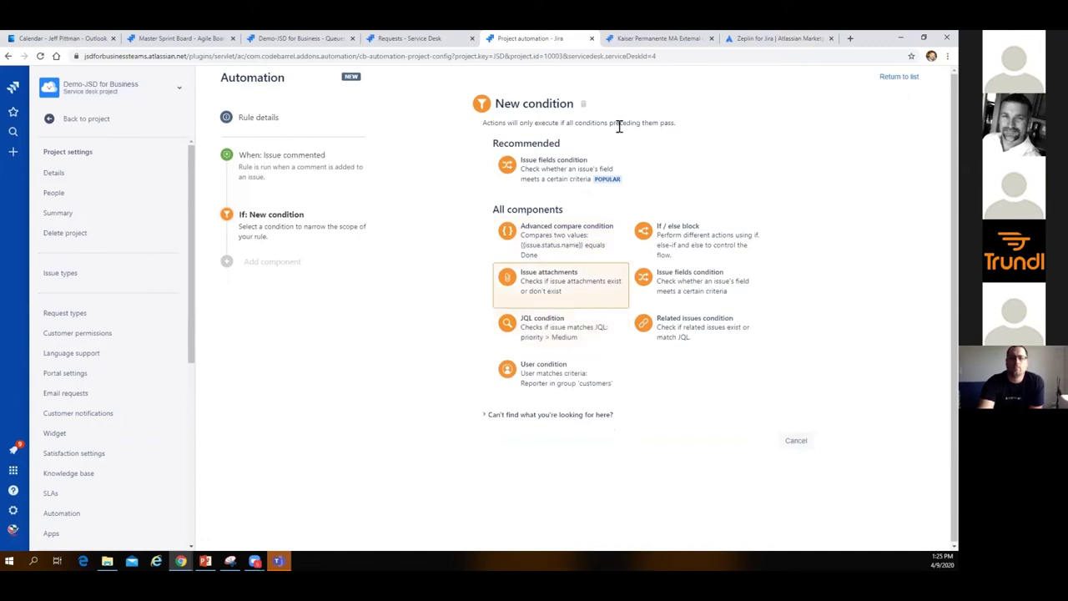
pyautogui.click(571, 177)
pyautogui.click(571, 156)
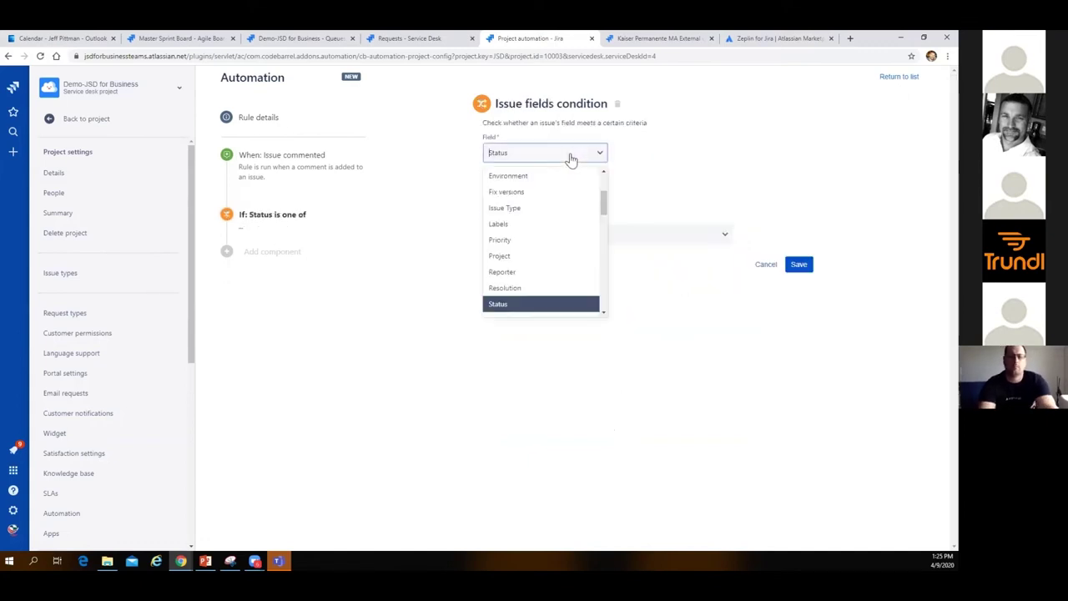
pyautogui.click(542, 208)
pyautogui.click(540, 196)
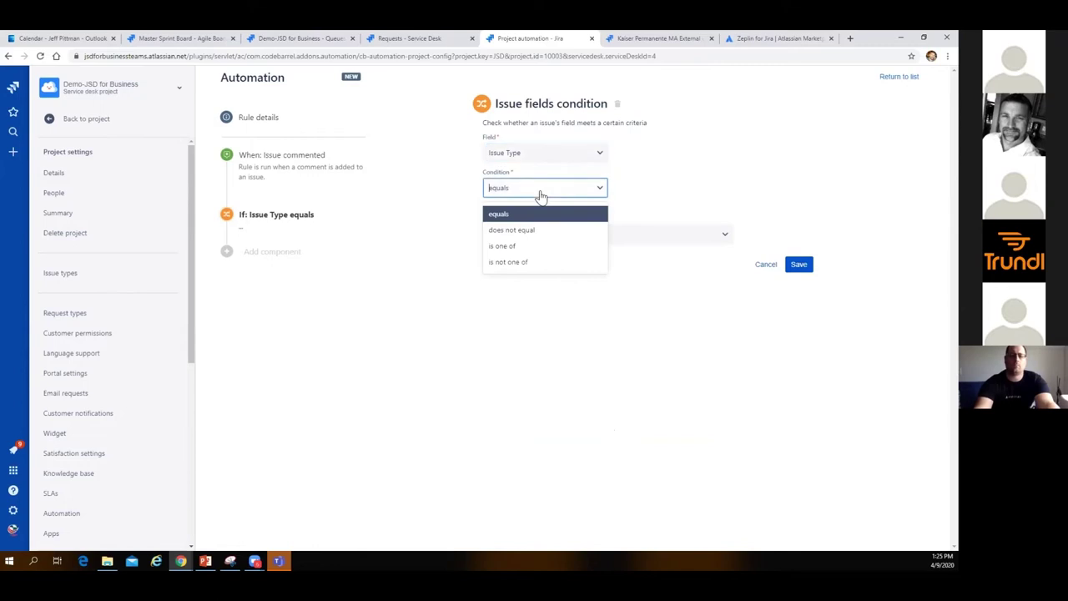
pyautogui.click(530, 245)
pyautogui.click(557, 236)
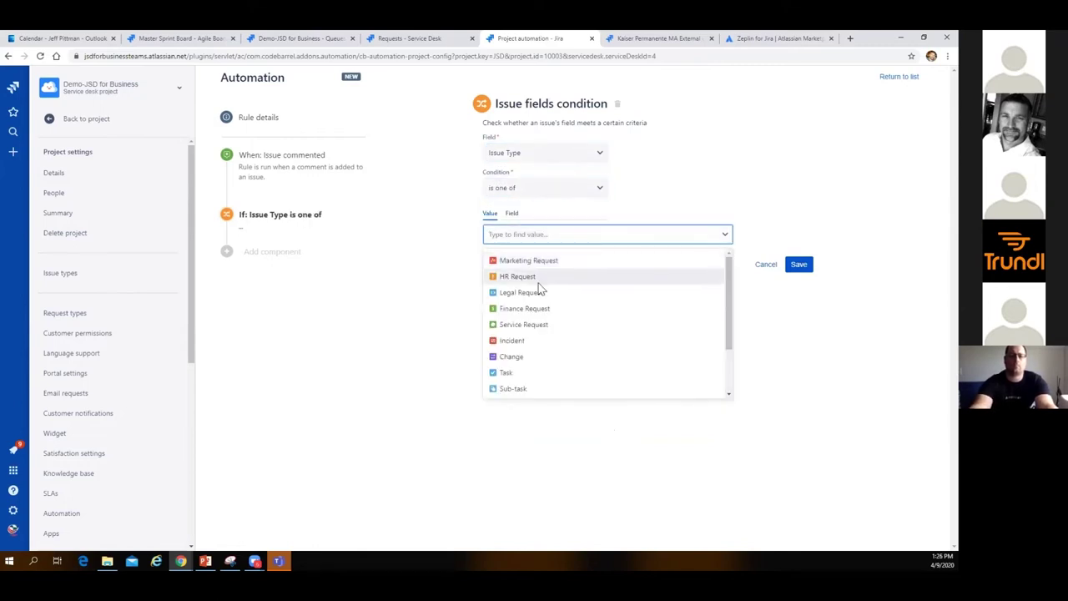
pyautogui.click(538, 278)
pyautogui.click(580, 242)
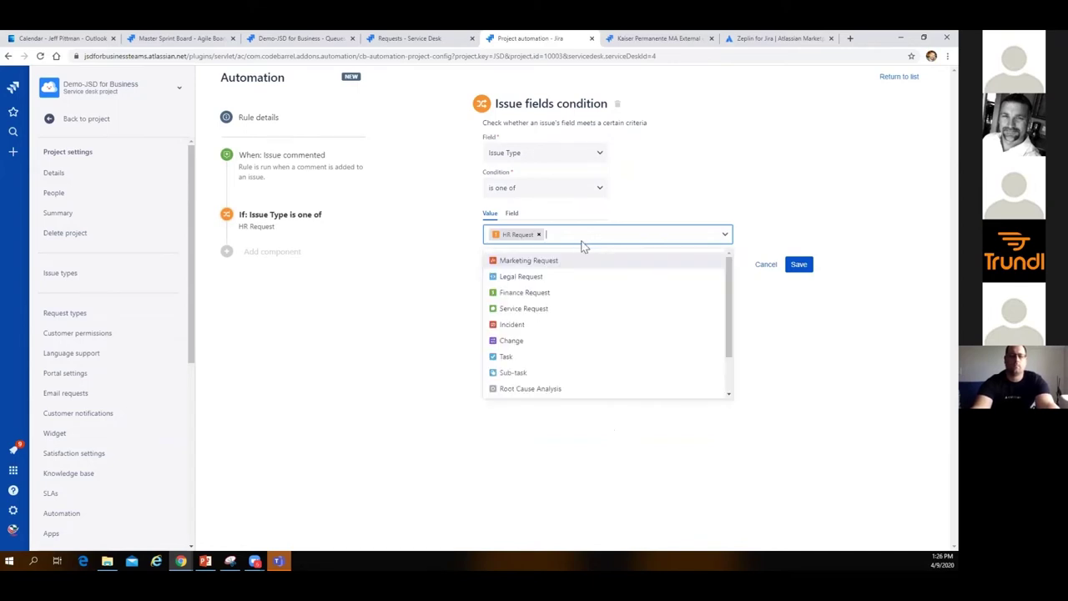
pyautogui.click(527, 293)
pyautogui.click(800, 265)
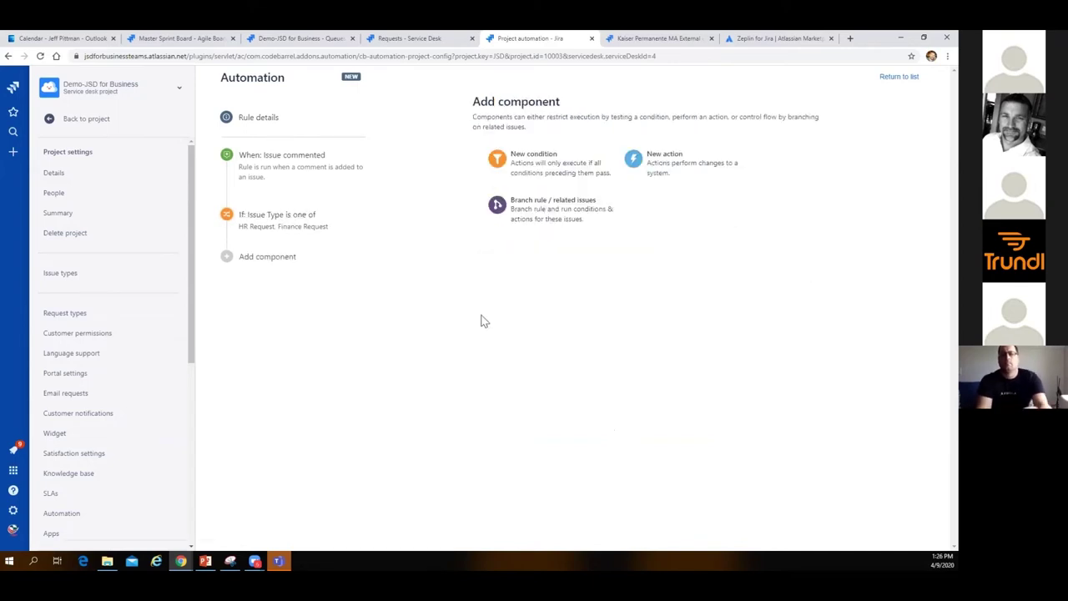
# Try adding a Send email action after the Issue Type condition, checking its recipient, subject and content fields
pyautogui.click(658, 167)
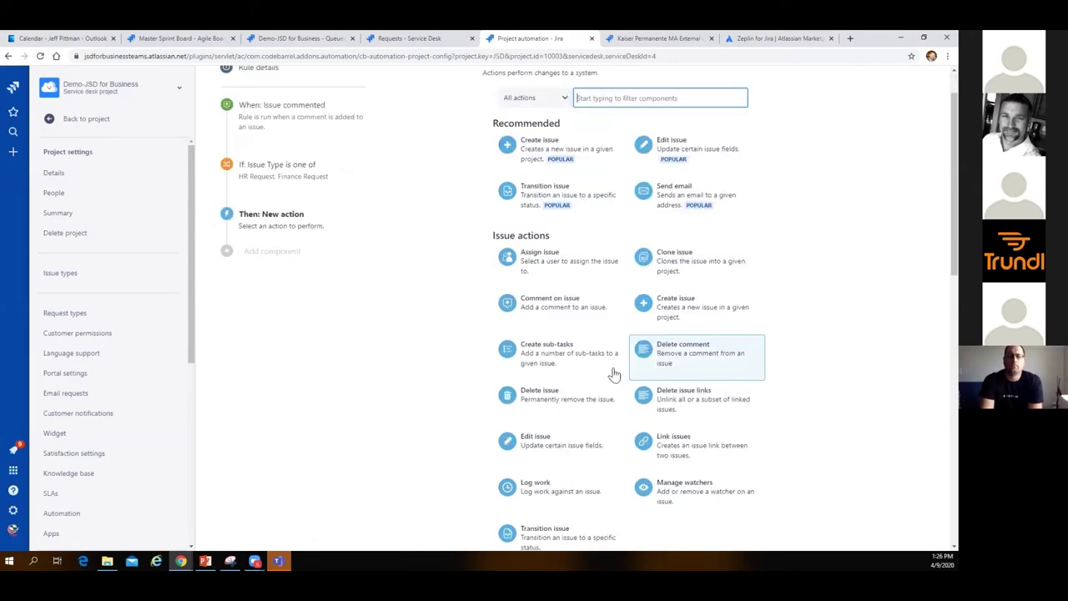
pyautogui.scroll(-2, 613, 375)
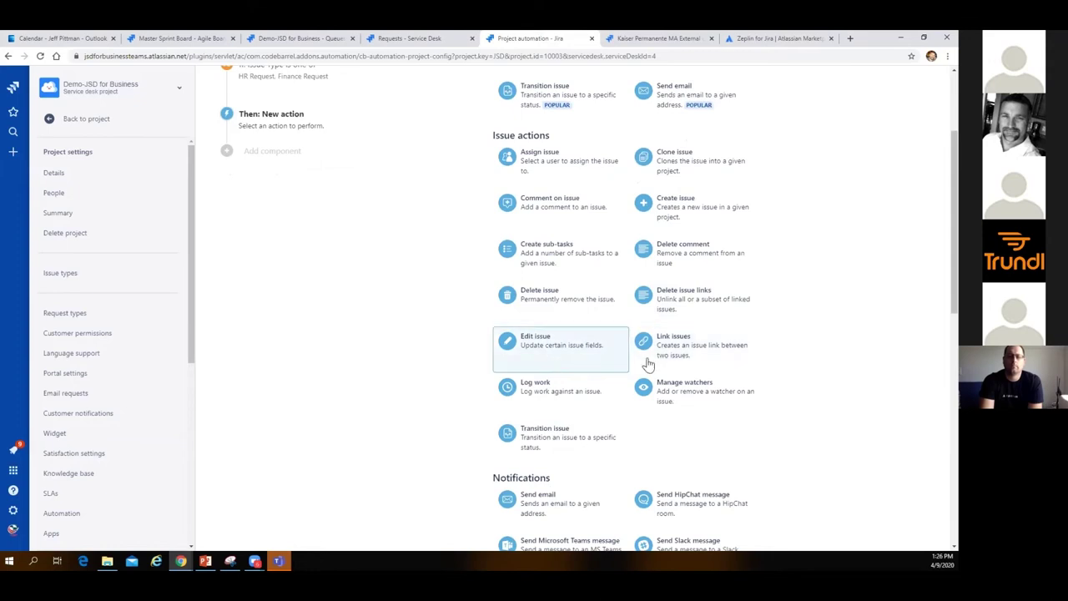
pyautogui.scroll(1, 816, 410)
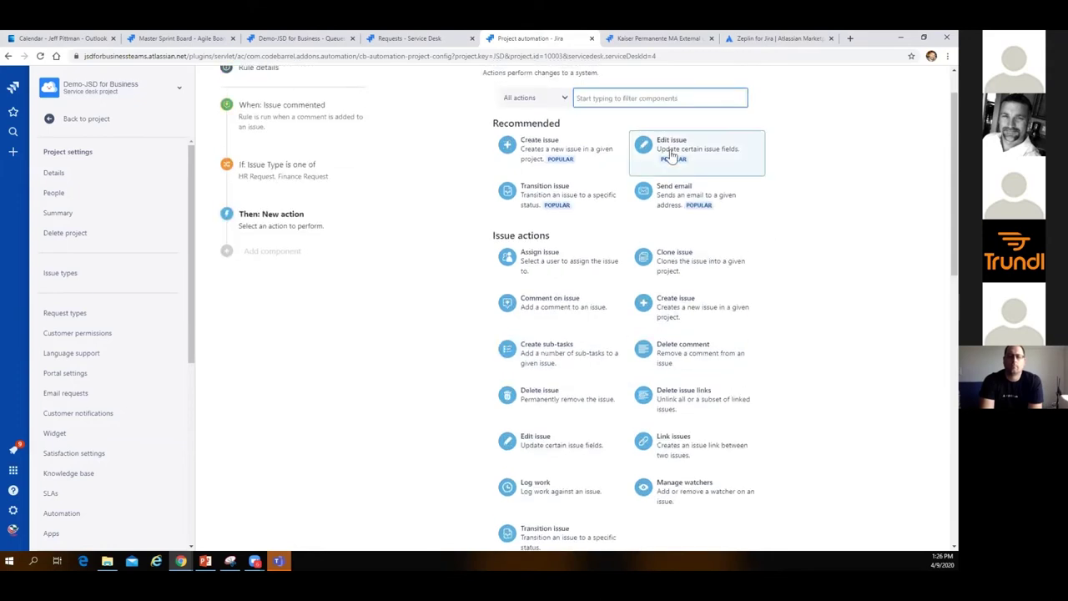
pyautogui.click(702, 207)
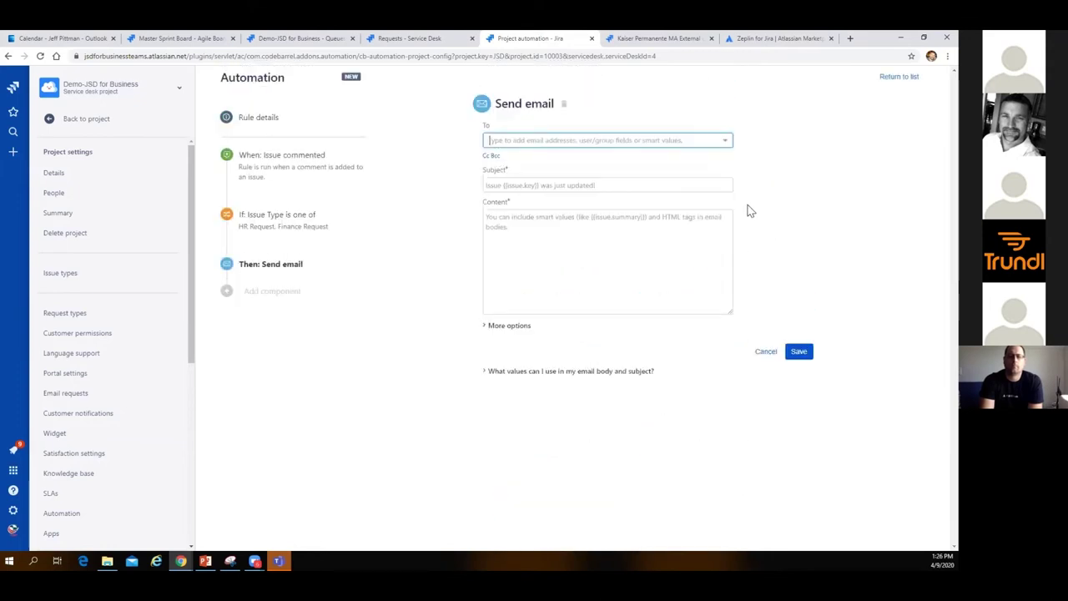
pyautogui.click(726, 143)
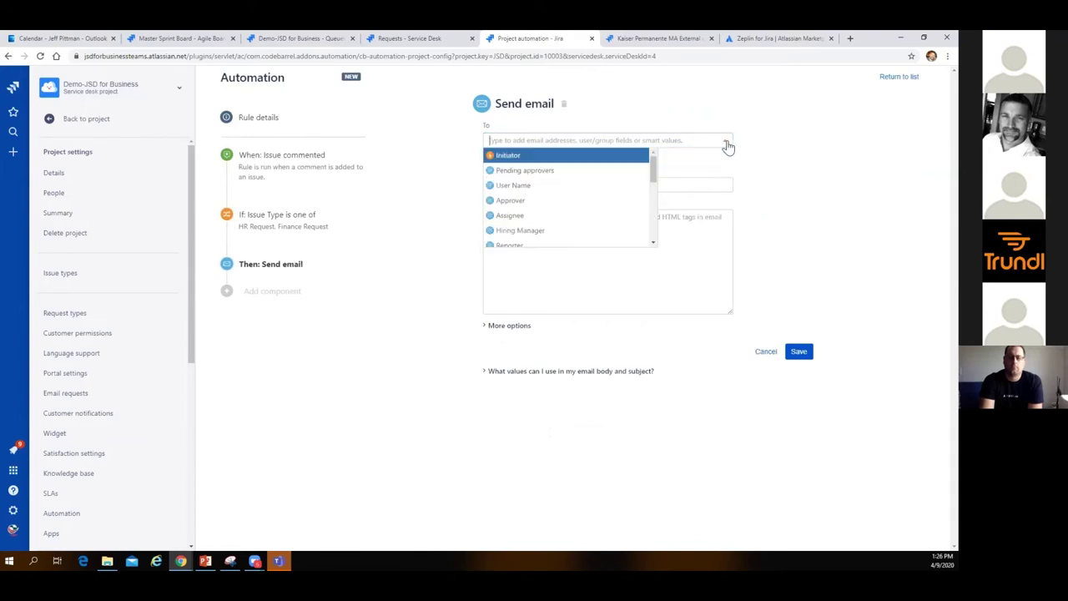
pyautogui.click(664, 181)
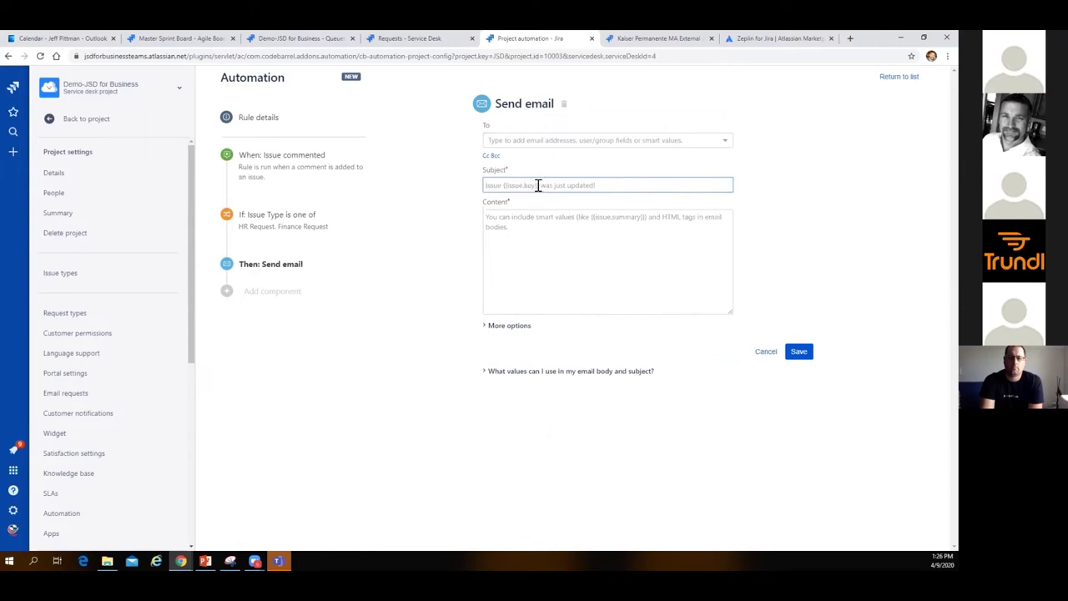
pyautogui.click(525, 234)
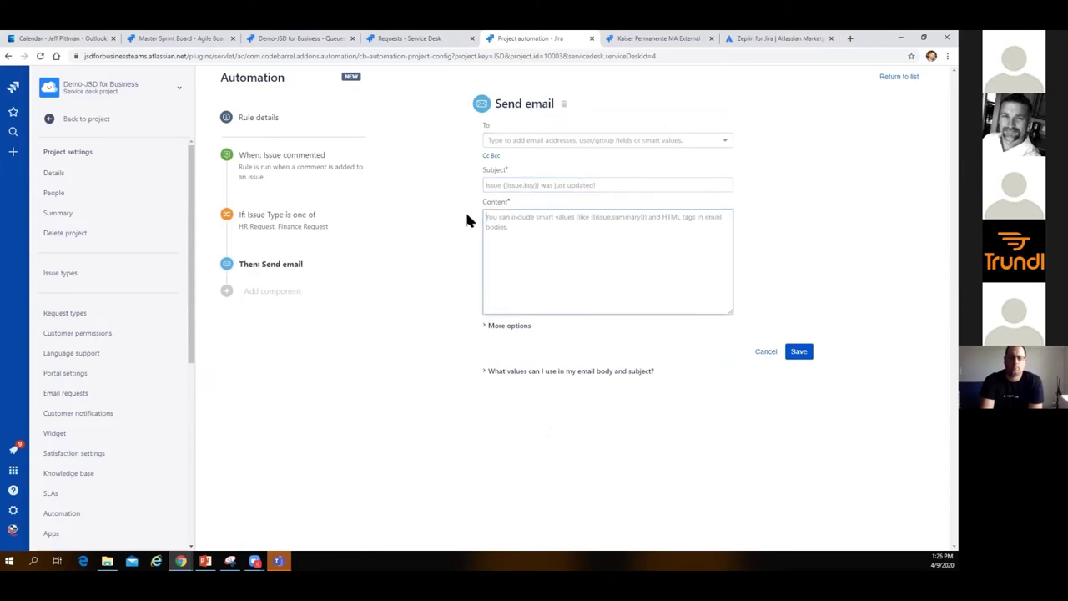
pyautogui.click(768, 354)
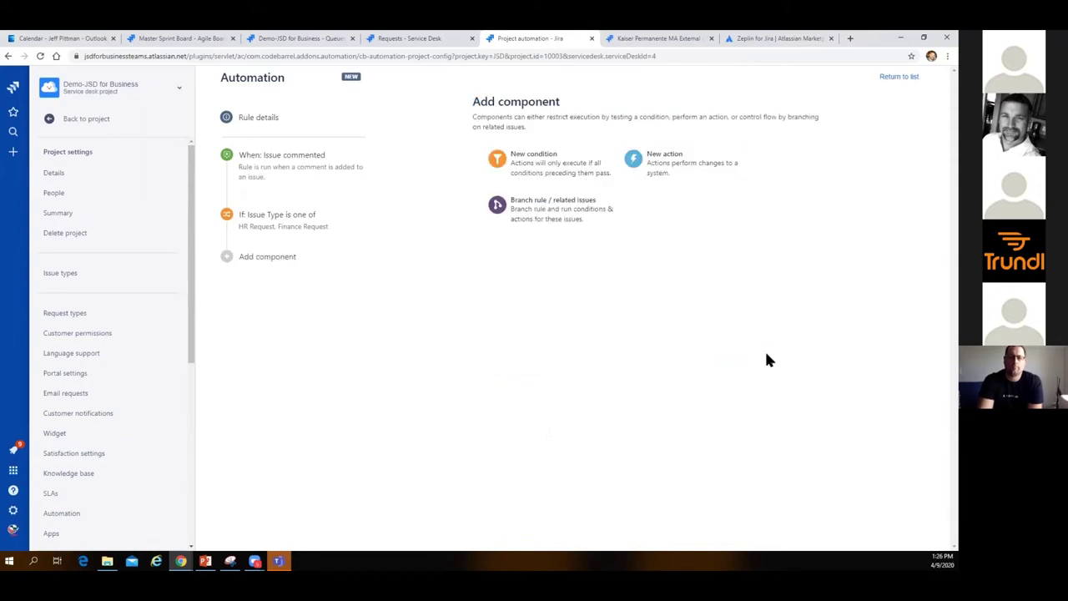
# Discard the new rule and re-enable the Nashville Predators assignment rule and the rule that adds request participants by customer
pyautogui.click(902, 81)
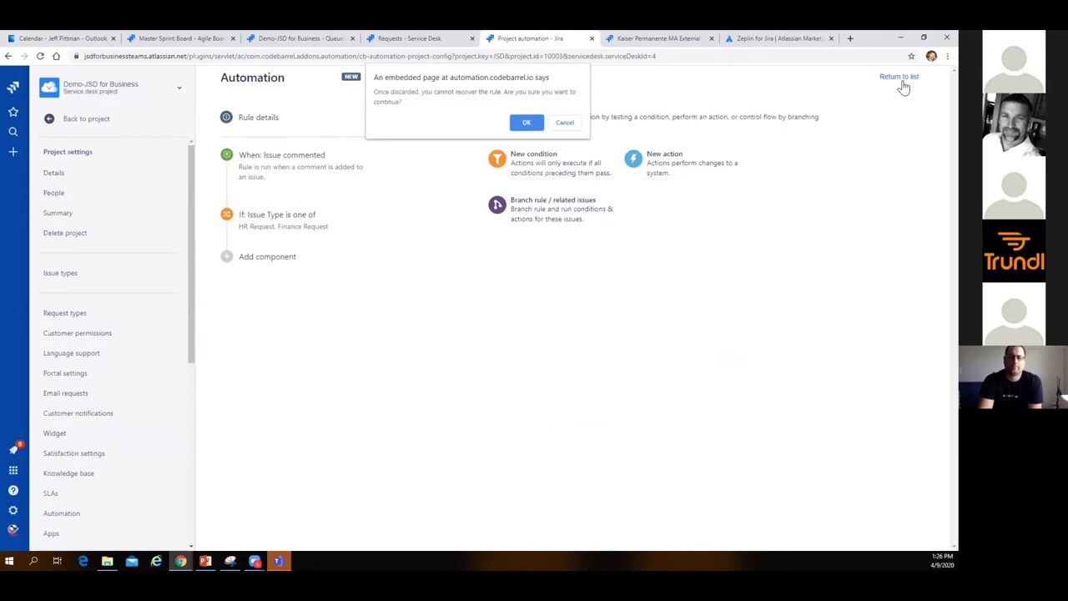
pyautogui.click(525, 123)
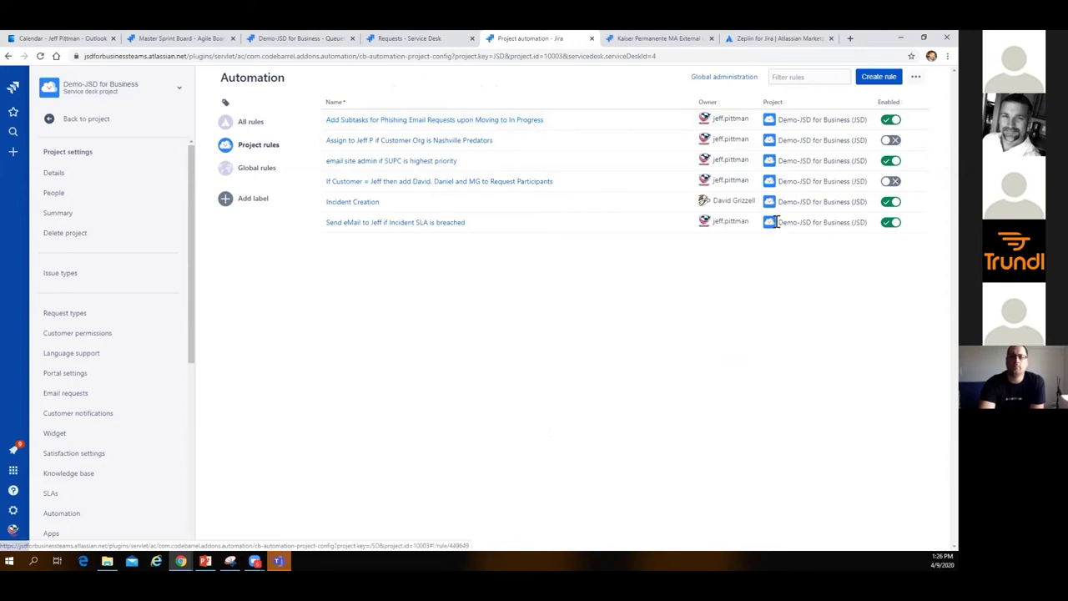
pyautogui.click(890, 140)
pyautogui.click(890, 181)
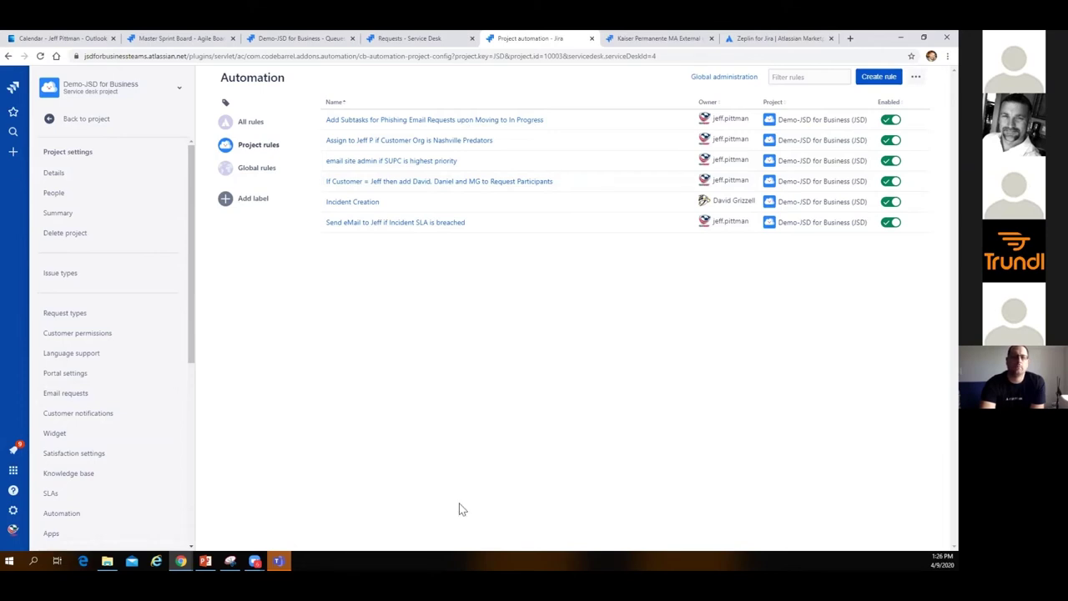
# Open the ProForma Forms page in the project settings
pyautogui.scroll(-5, 116, 471)
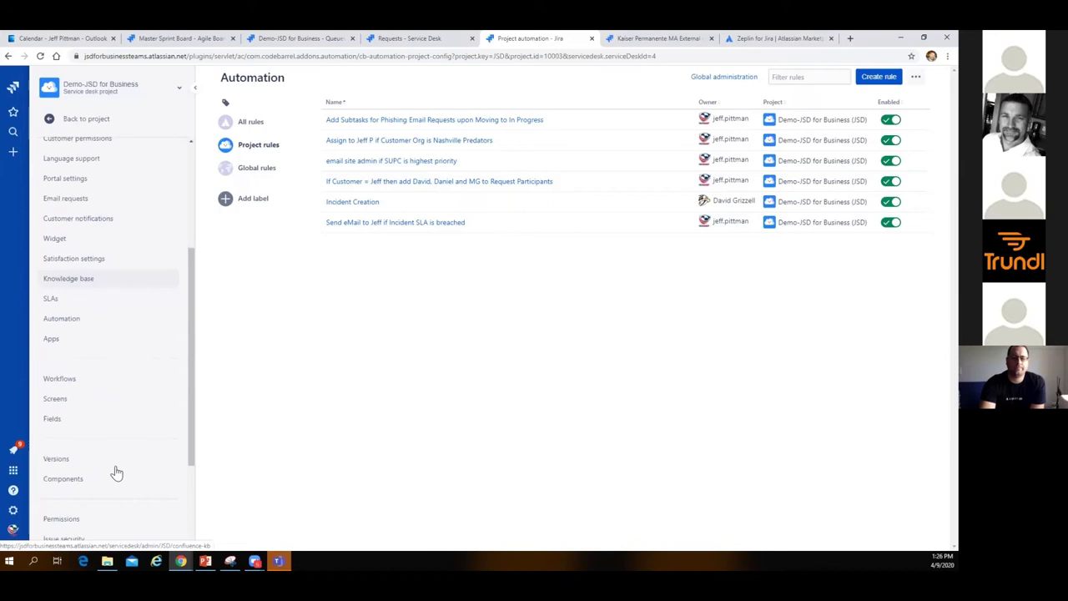
pyautogui.scroll(-1, 134, 465)
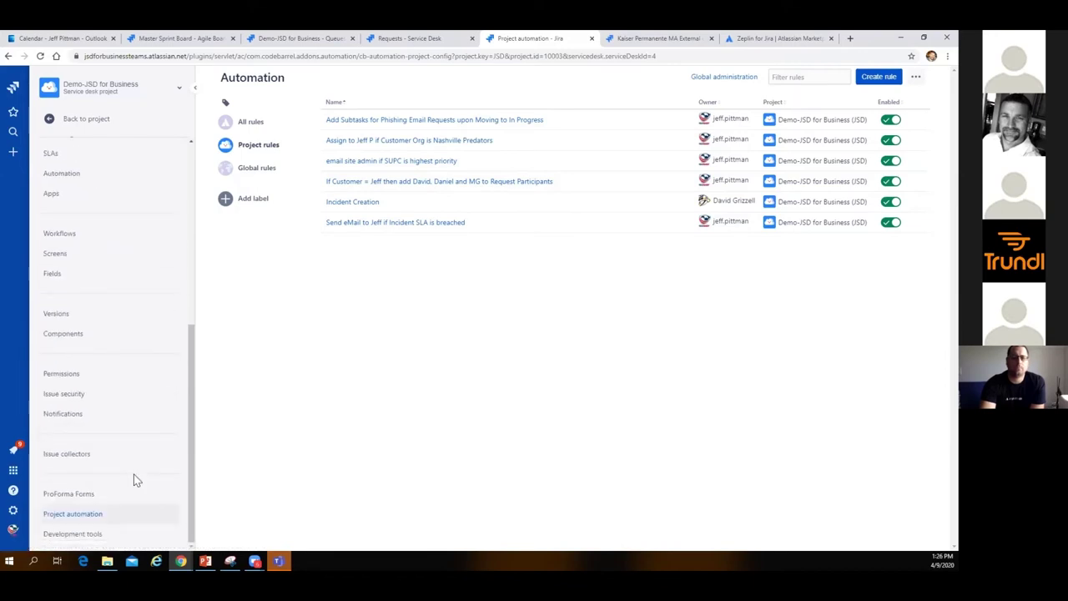
pyautogui.click(96, 496)
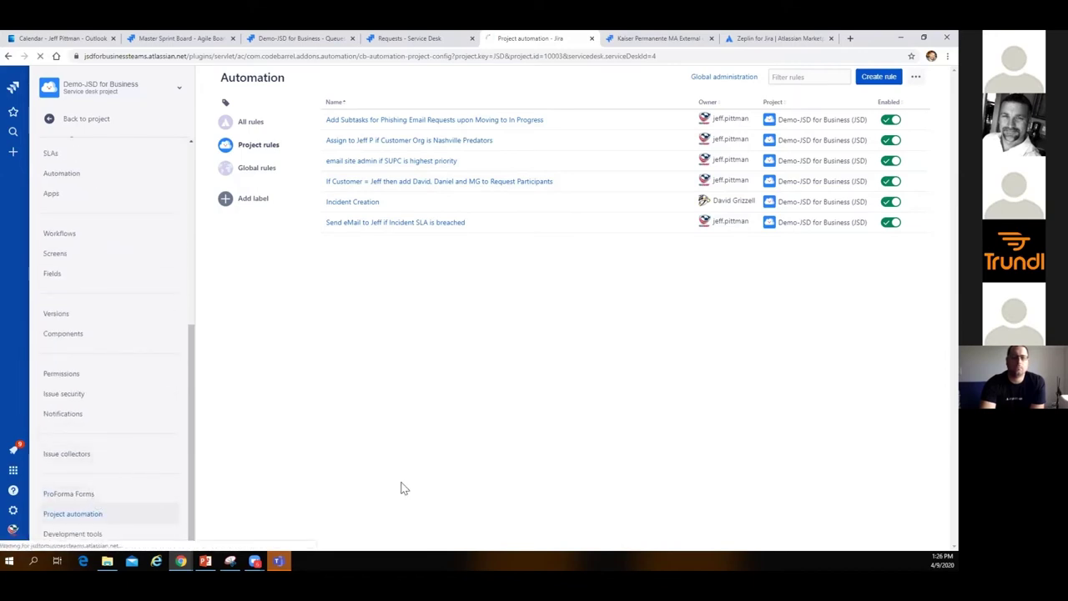
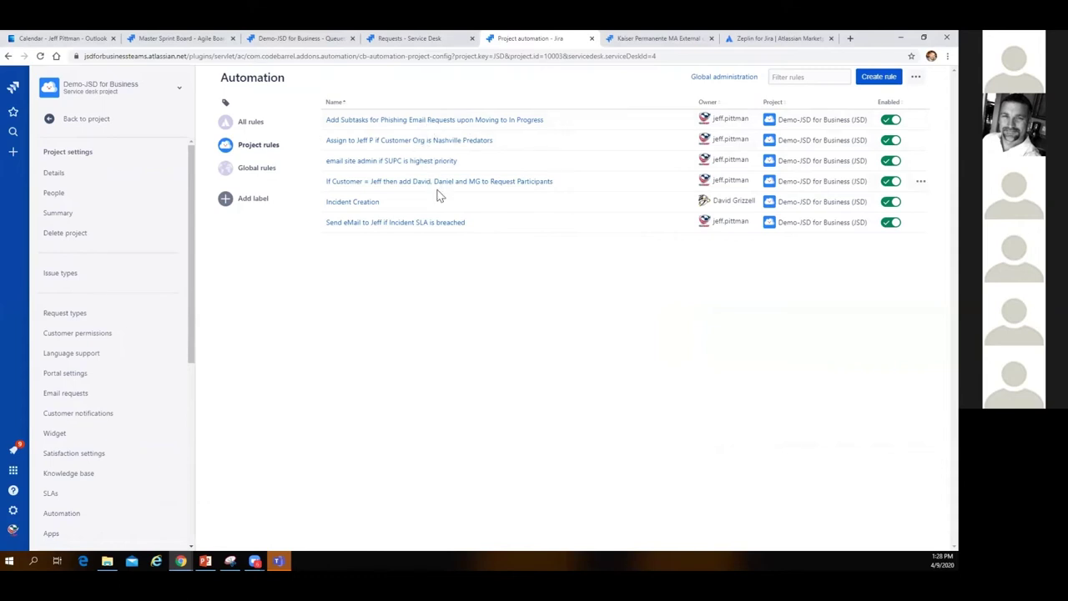
# In the phishing email subtasks rule, try adding a related issues condition before sub-task creation, requiring that Sub-tasks "Are not present"
pyautogui.click(434, 122)
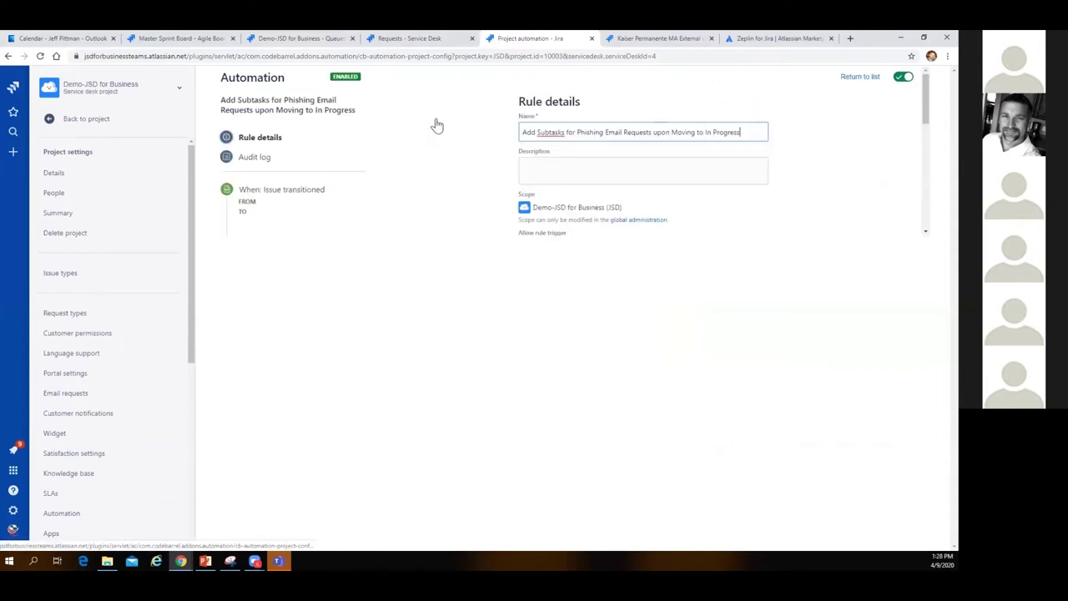
pyautogui.moveTo(264, 302)
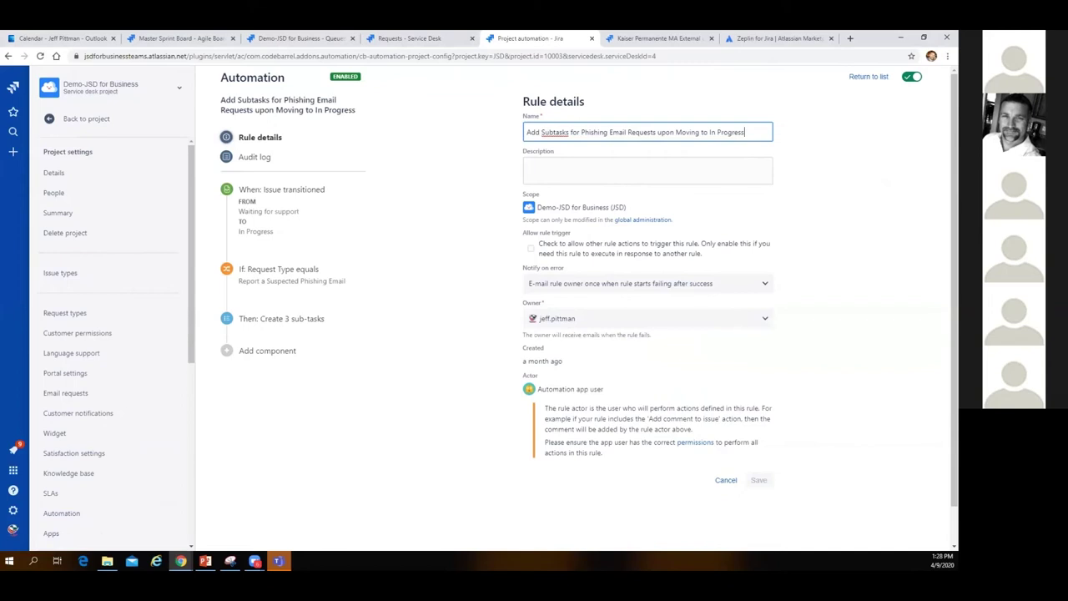
pyautogui.click(264, 302)
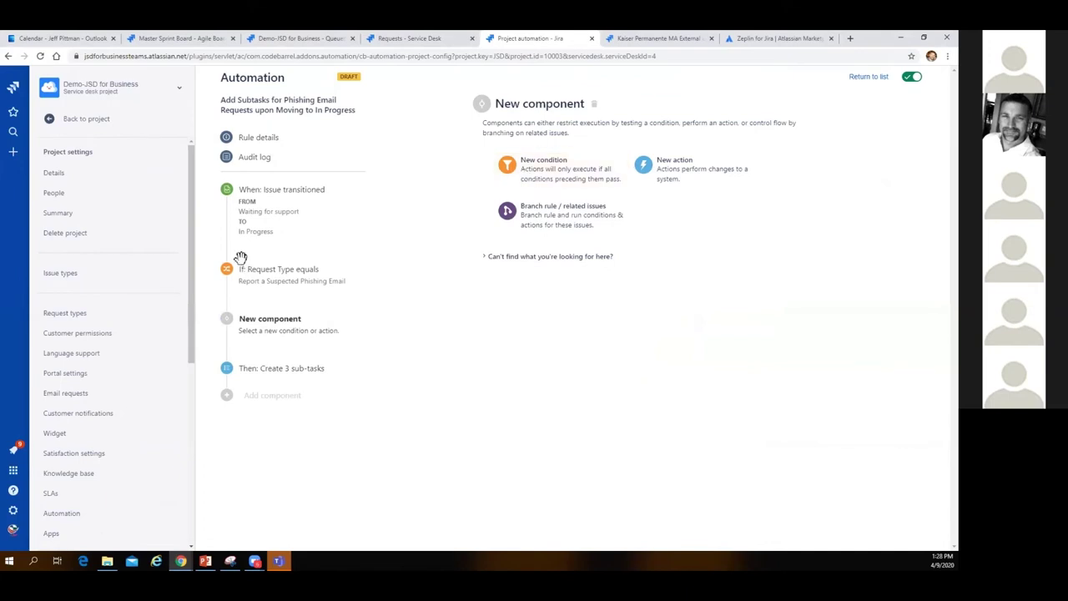
pyautogui.click(544, 180)
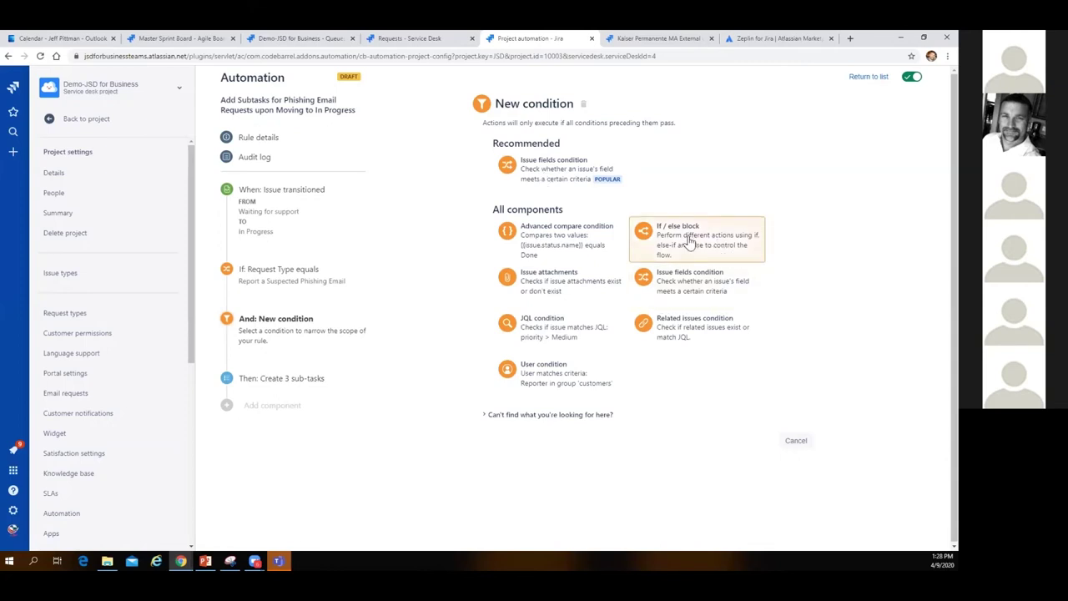
pyautogui.click(685, 336)
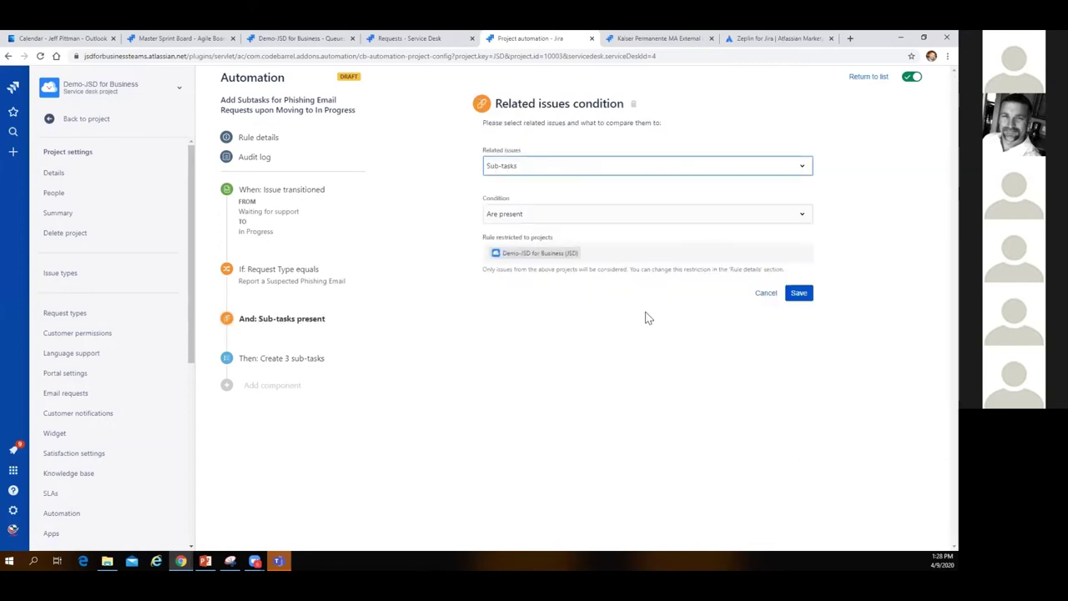
pyautogui.click(573, 219)
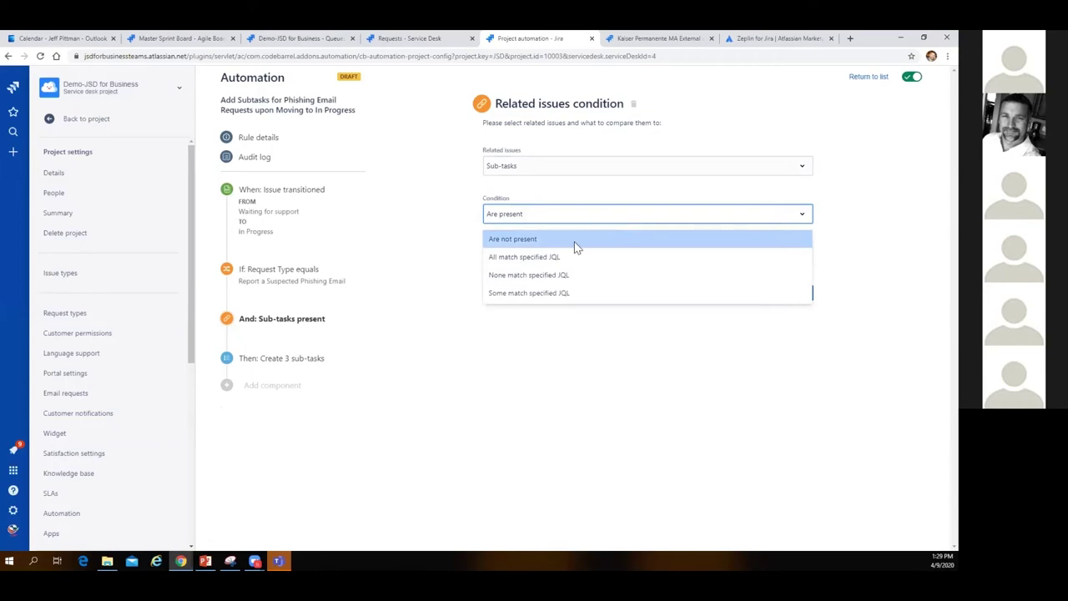
pyautogui.click(574, 240)
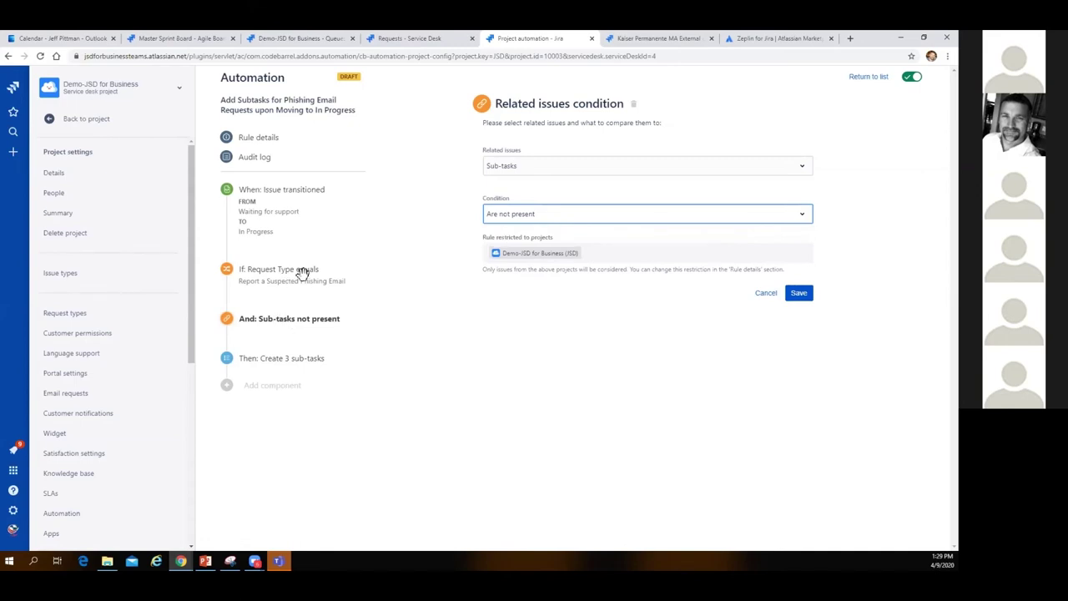
# Cancel the related issues condition and discard the draft changes, returning to the project's automation rule list
pyautogui.click(764, 294)
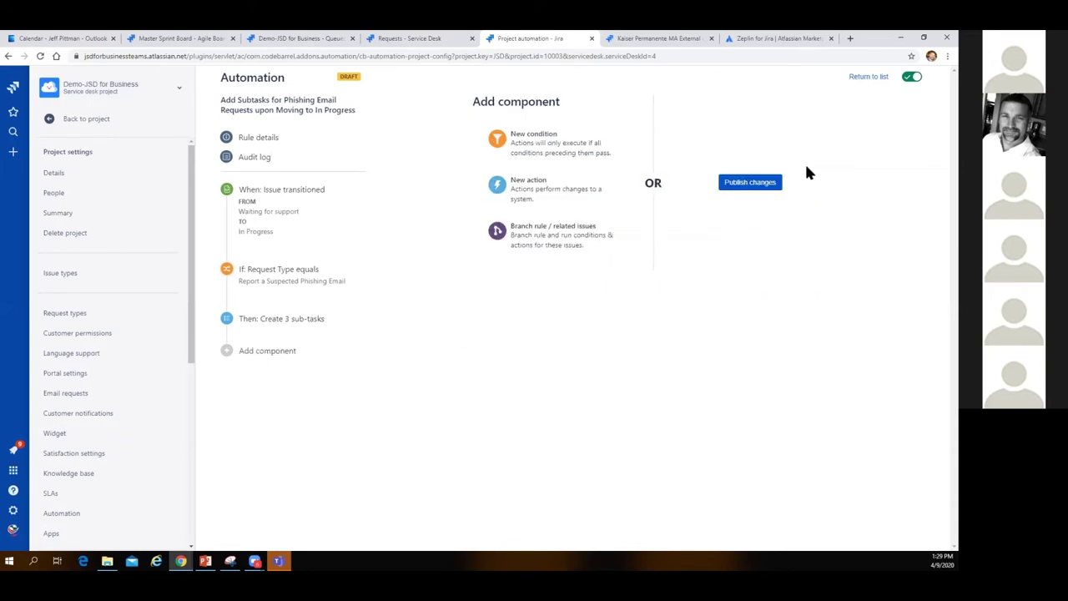
pyautogui.click(862, 78)
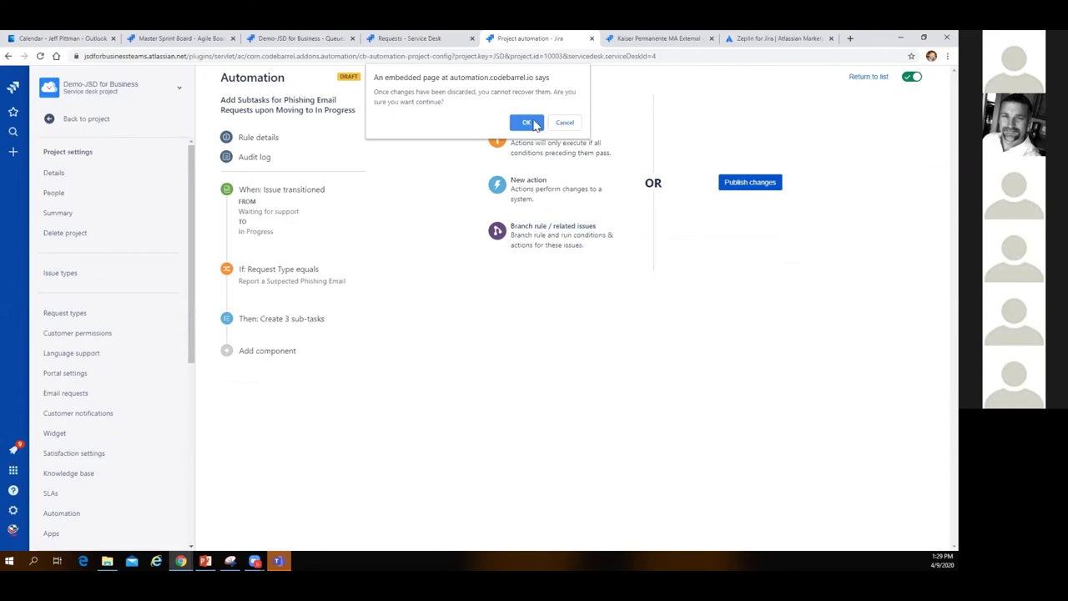
pyautogui.click(529, 123)
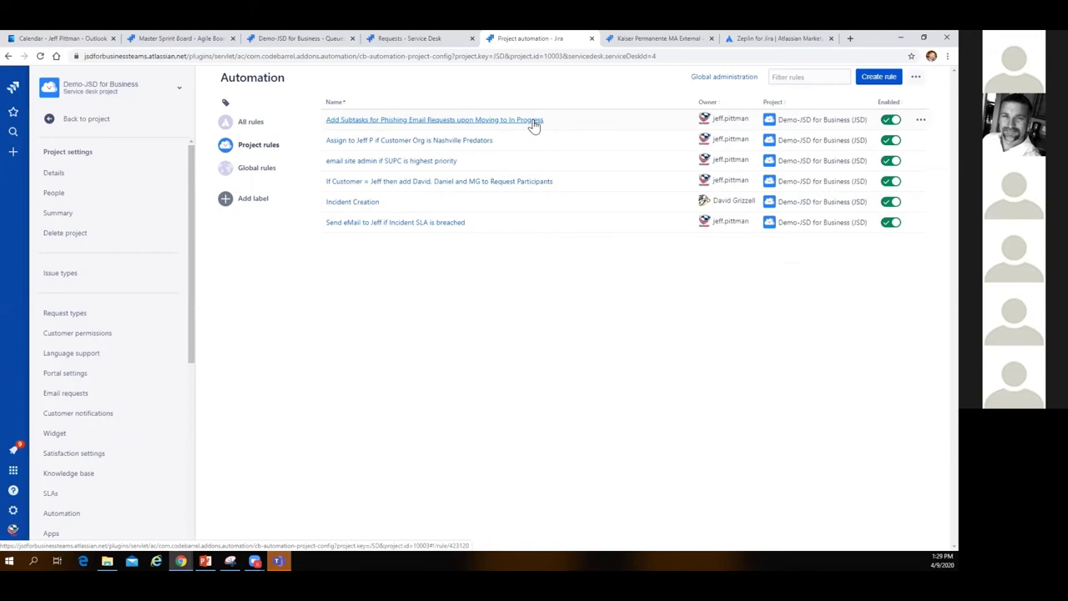
# Go to the project's ProForma Forms and open the HR On-boarding form for editing
pyautogui.scroll(-3, 101, 459)
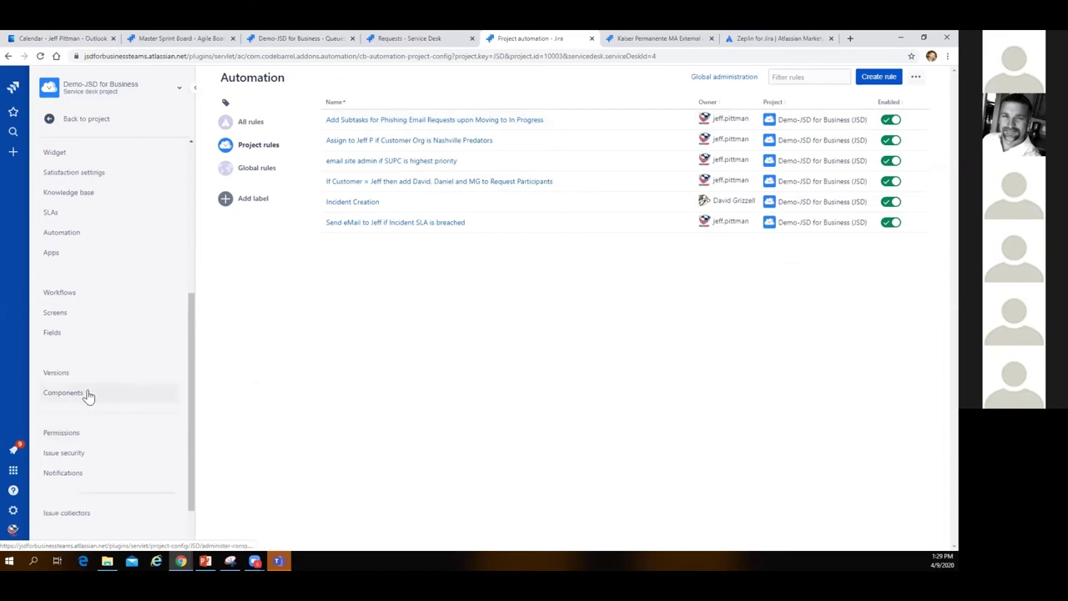
pyautogui.scroll(-1, 88, 395)
pyautogui.click(112, 493)
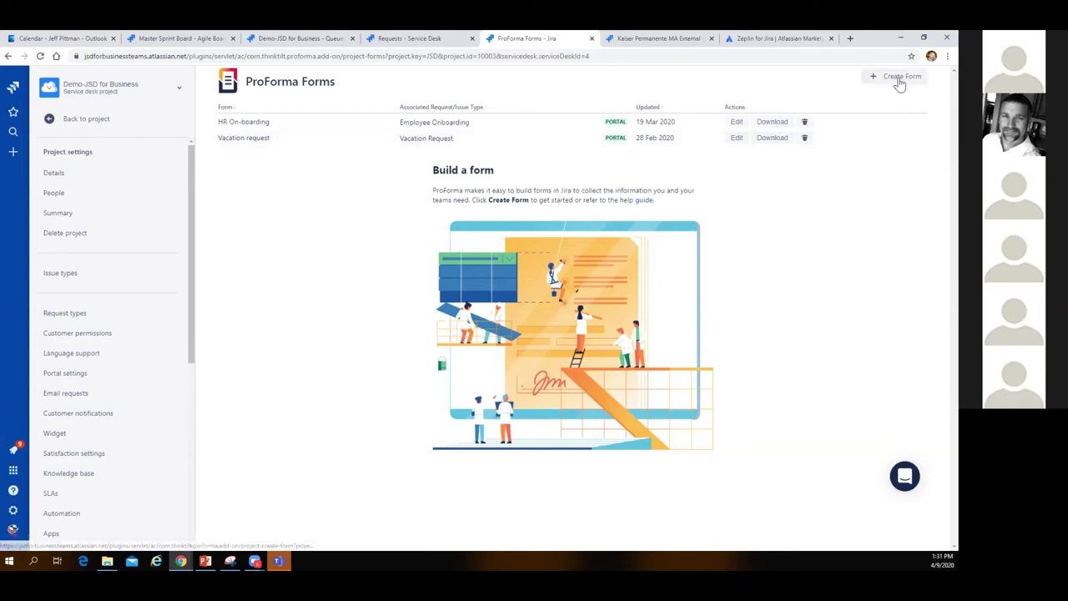
pyautogui.click(737, 122)
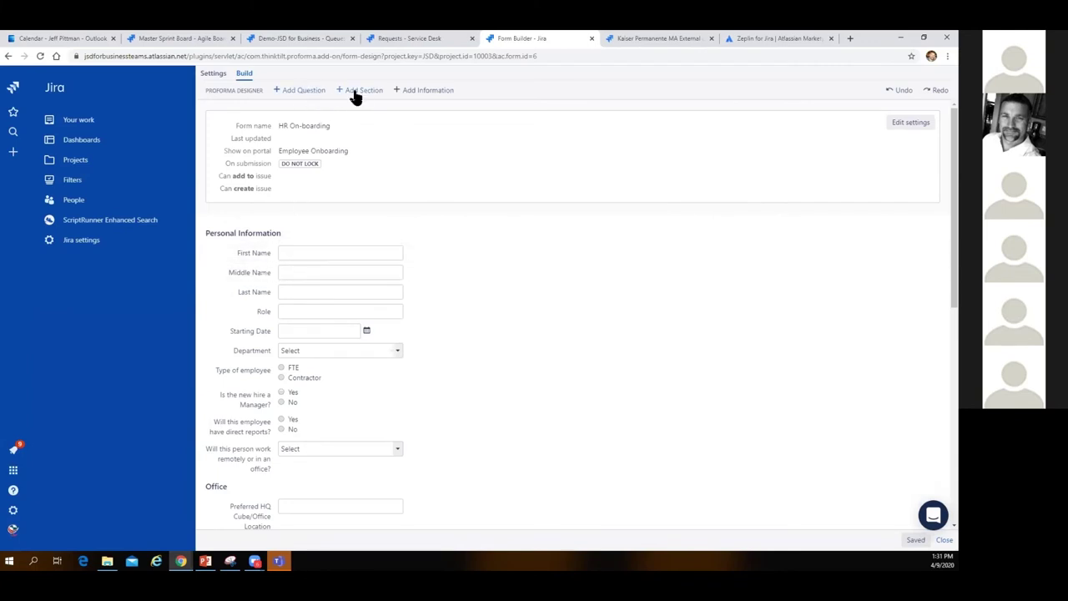
# Examine the display settings of the Personal Information and Office sections, including the condition that controls when Office is shown
pyautogui.click(269, 238)
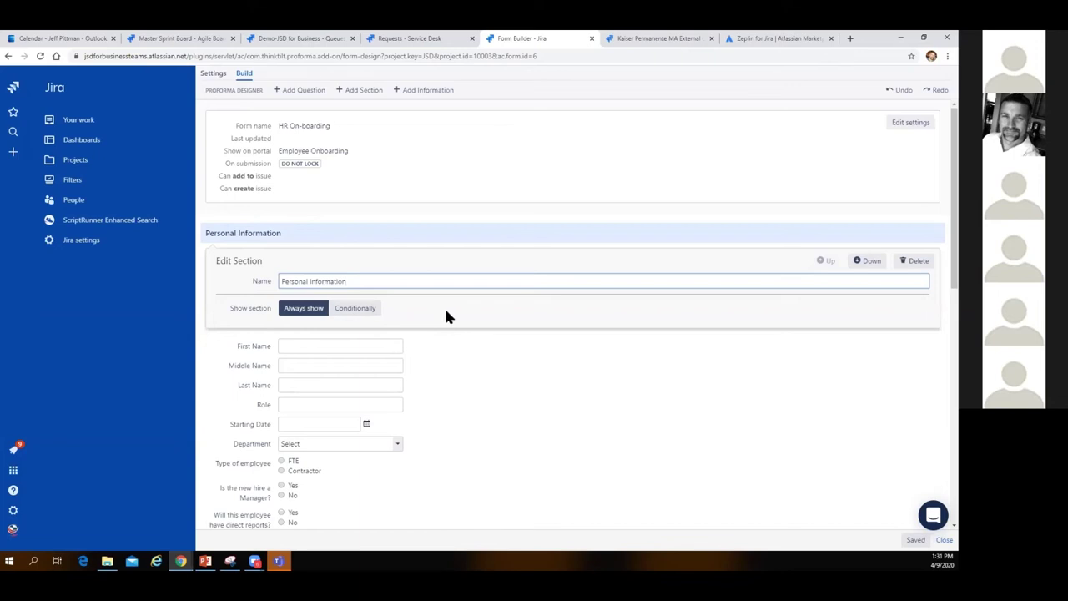
pyautogui.scroll(-3, 449, 309)
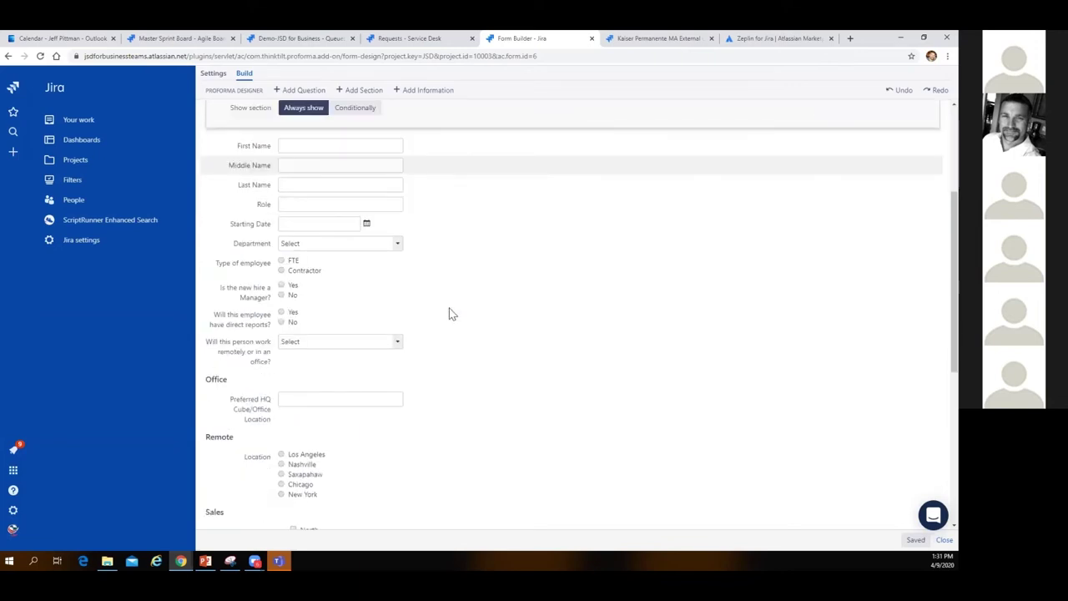
pyautogui.click(432, 383)
pyautogui.scroll(-3, 467, 381)
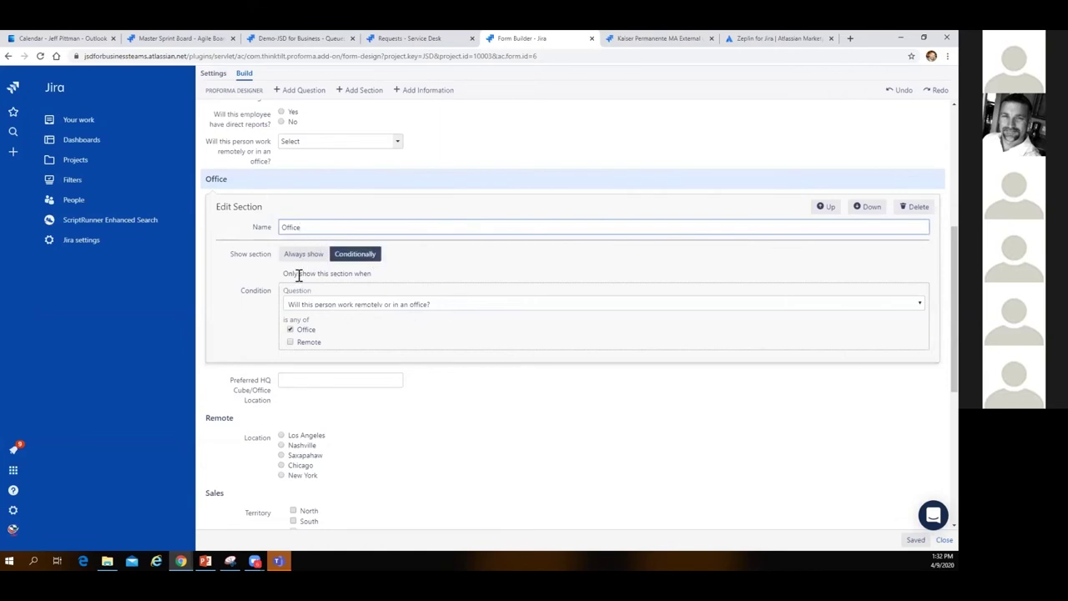
pyautogui.click(291, 331)
pyautogui.scroll(1, 434, 361)
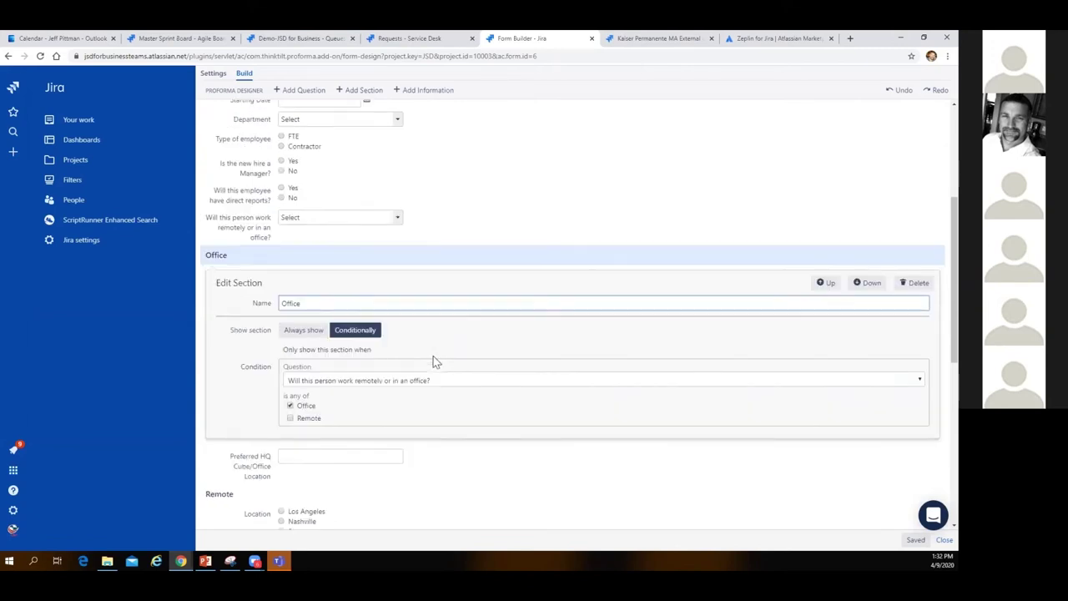
pyautogui.scroll(1, 434, 362)
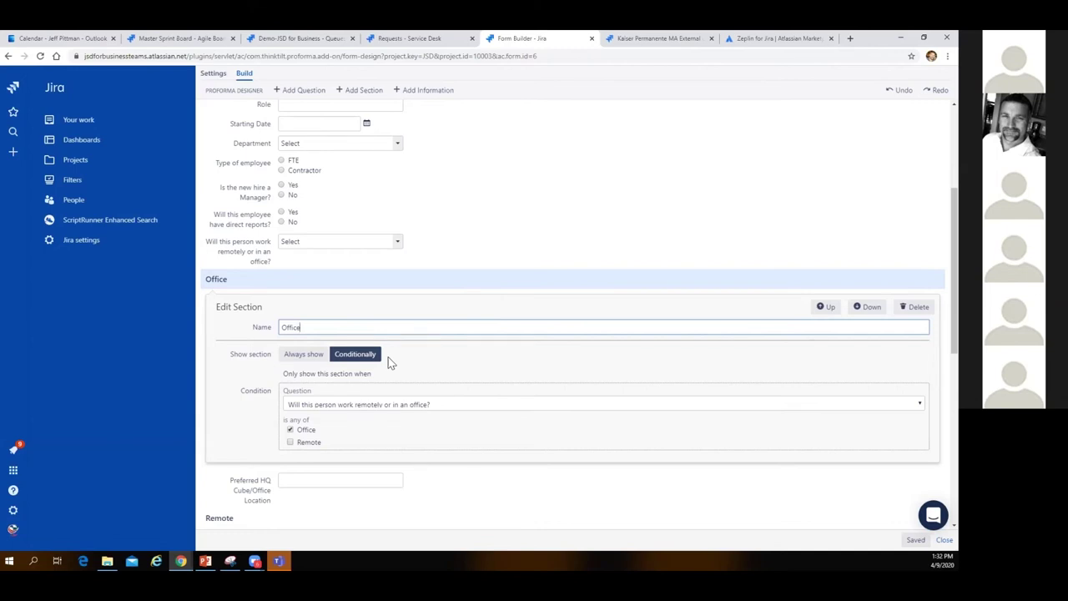
pyautogui.scroll(-3, 400, 362)
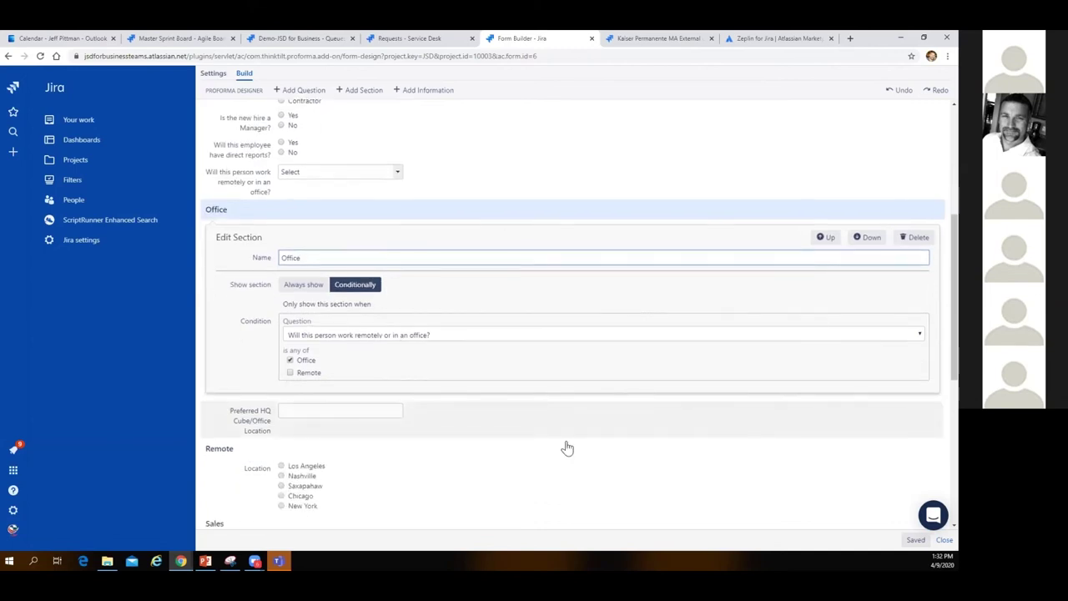
pyautogui.scroll(-3, 539, 408)
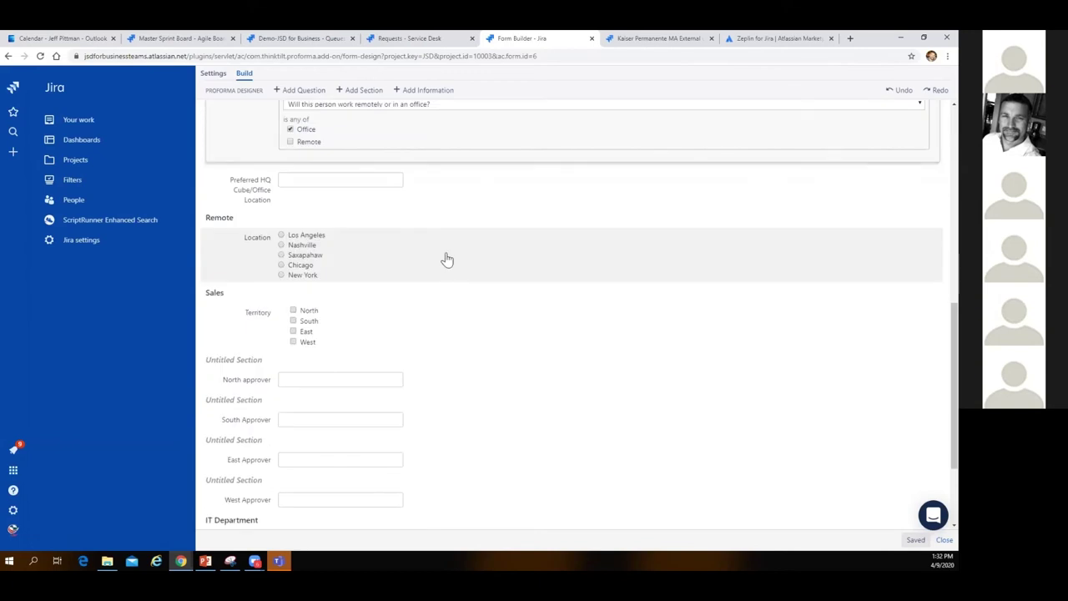
pyautogui.scroll(3, 470, 269)
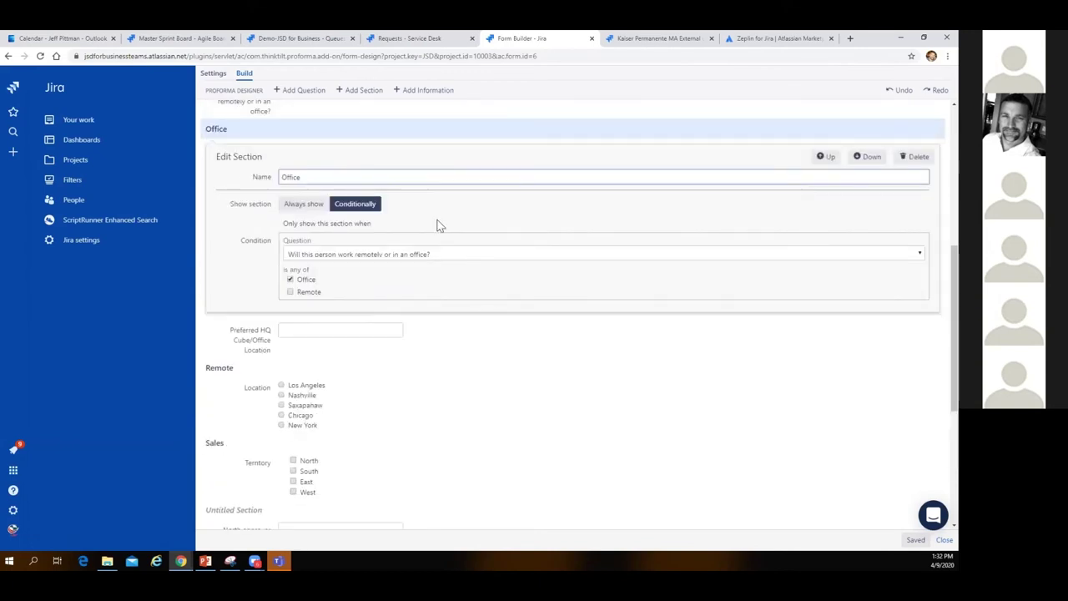
# Open the settings of the Preferred HQ Cube/Office Location question and look over the rest of the form's sections
pyautogui.click(385, 328)
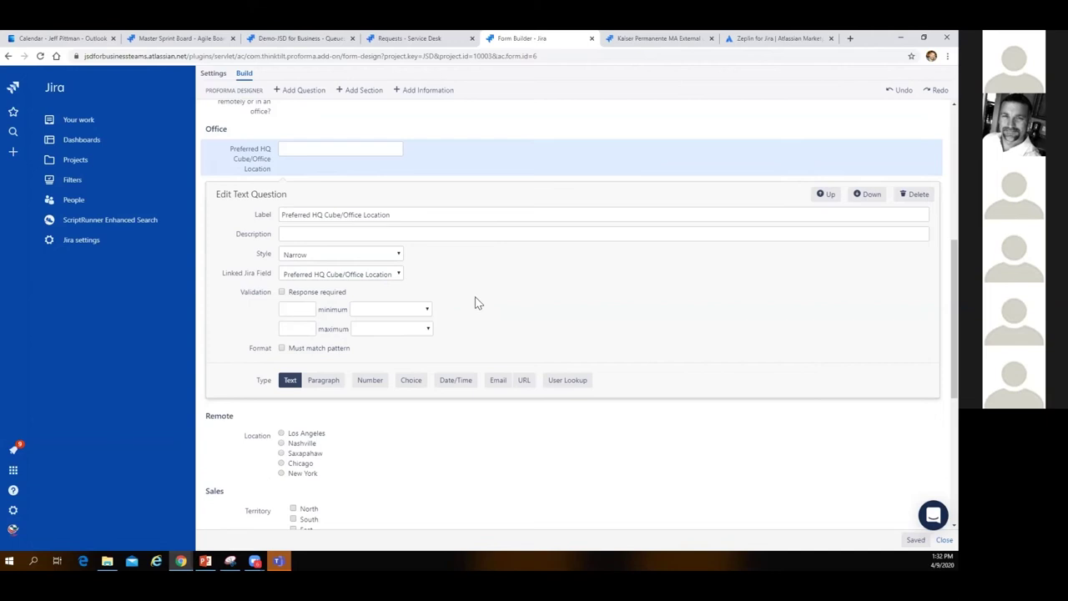
pyautogui.scroll(3, 498, 275)
pyautogui.scroll(1, 518, 242)
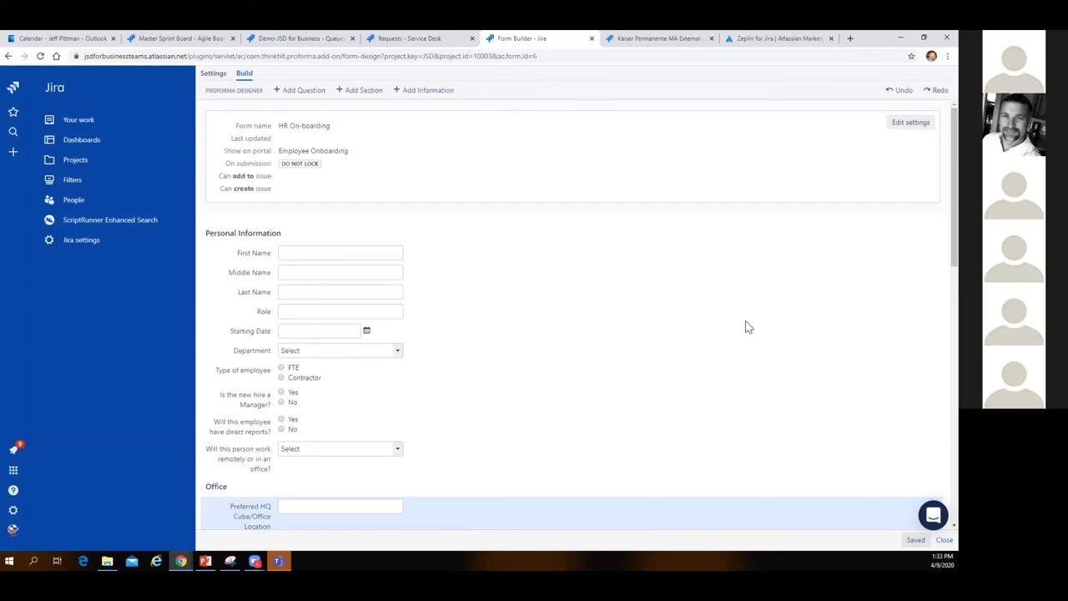
pyautogui.scroll(-3, 782, 367)
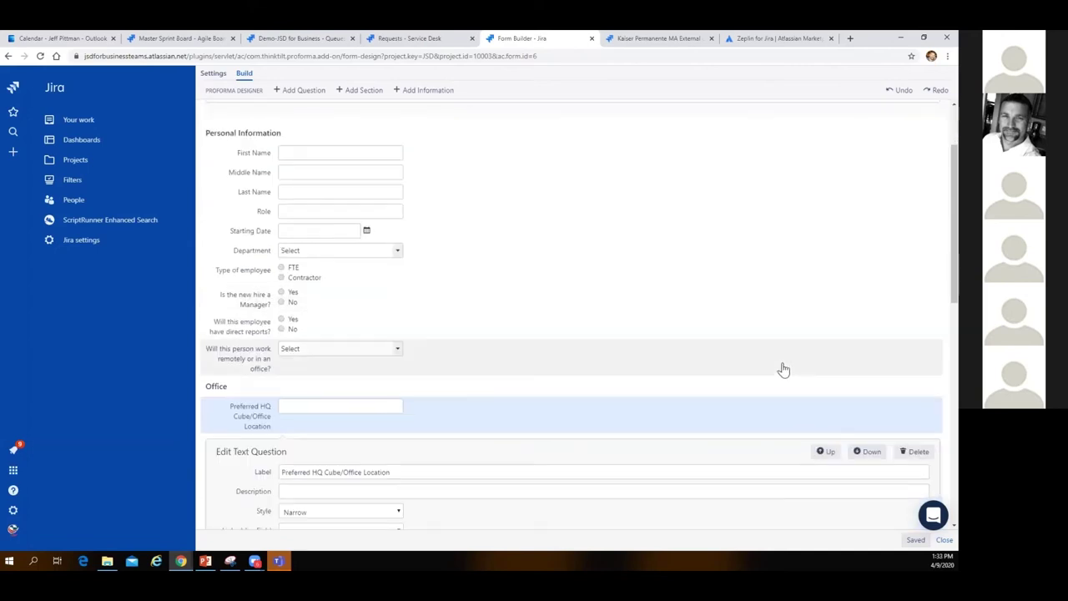
pyautogui.scroll(-3, 782, 382)
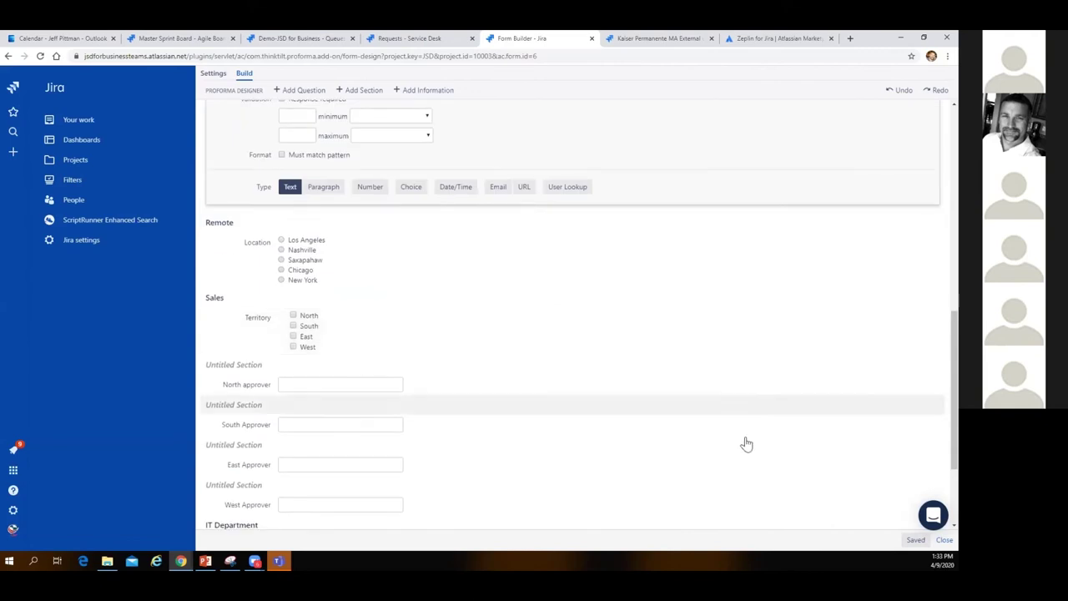
# Close the form editor, return to the project and open its customer portal for raising a request
pyautogui.click(944, 540)
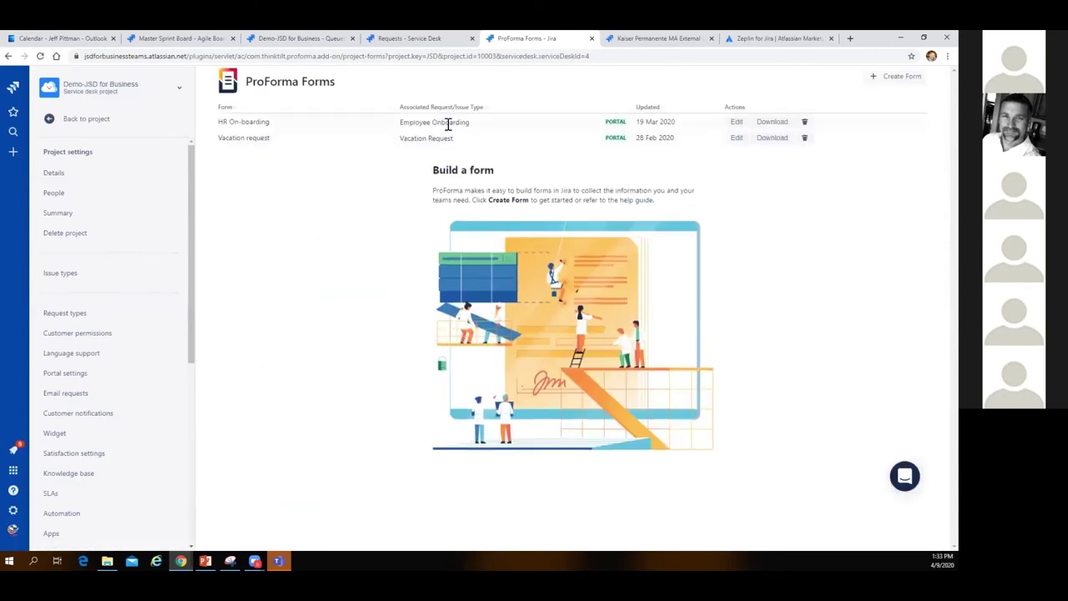
pyautogui.click(104, 120)
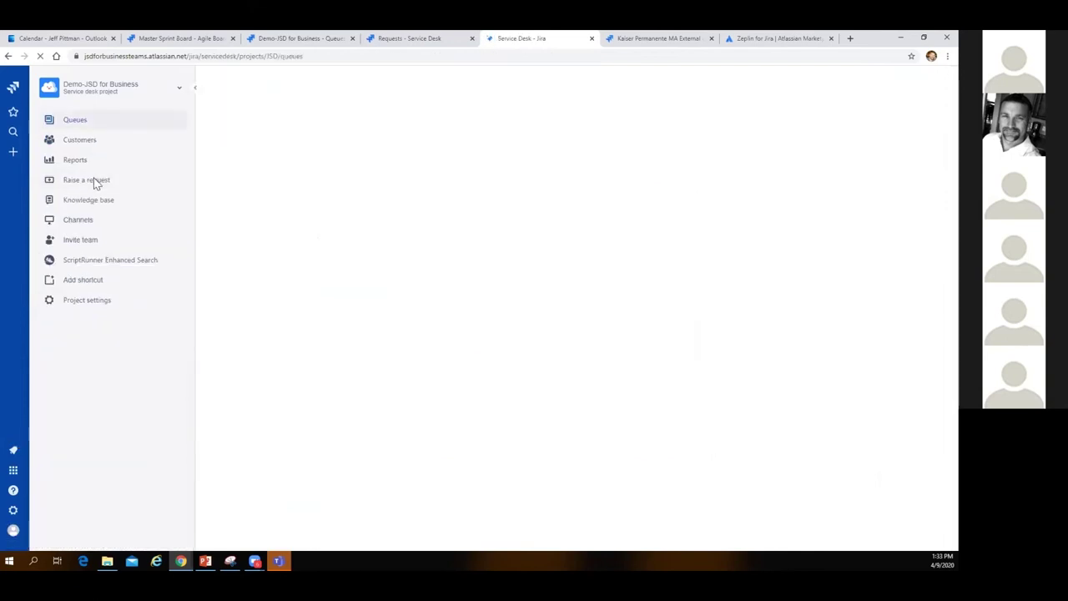
pyautogui.click(94, 181)
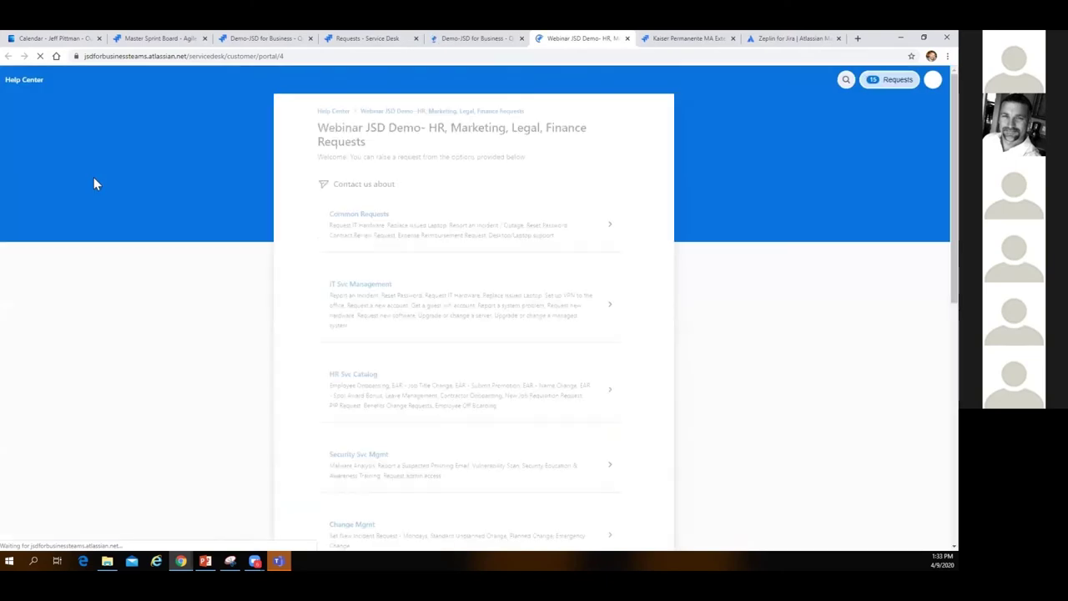
# Choose the HR Svc Catalog group in the portal and open the Employee Onboarding request form
pyautogui.click(553, 301)
pyautogui.click(465, 201)
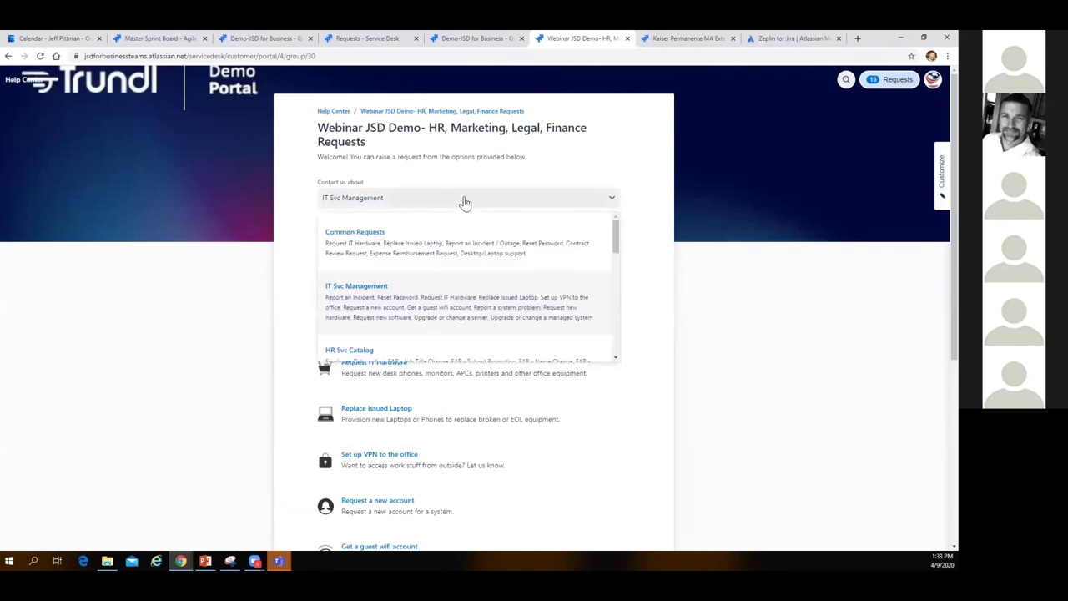
pyautogui.click(443, 351)
pyautogui.click(366, 264)
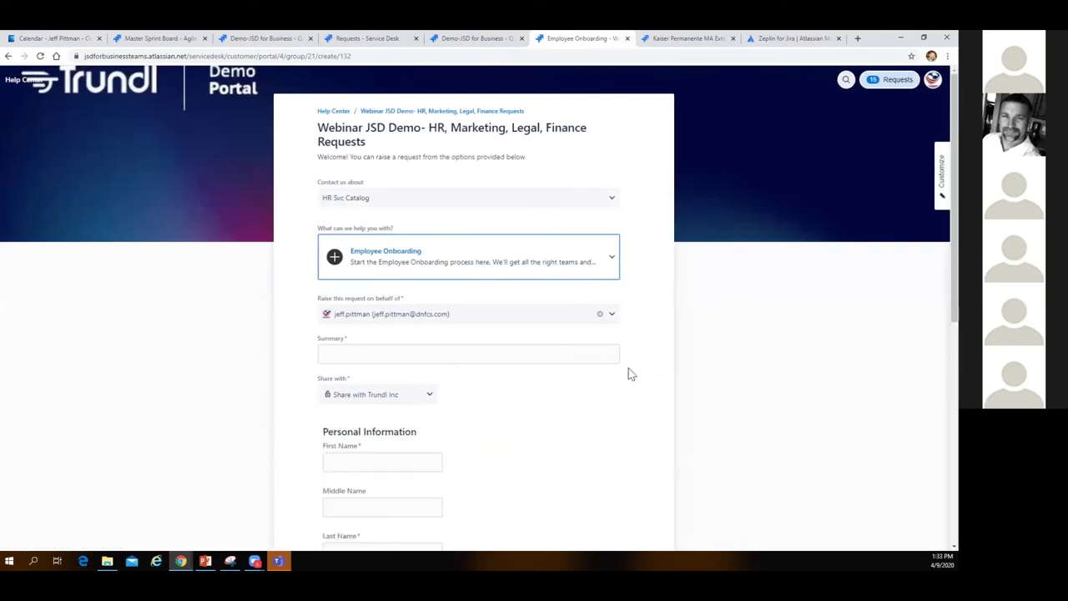
# Answer the question about working remotely or in an office with Office and go to the Preferred HQ Cube/Office Location field
pyautogui.scroll(-1, 645, 372)
pyautogui.scroll(-2, 645, 373)
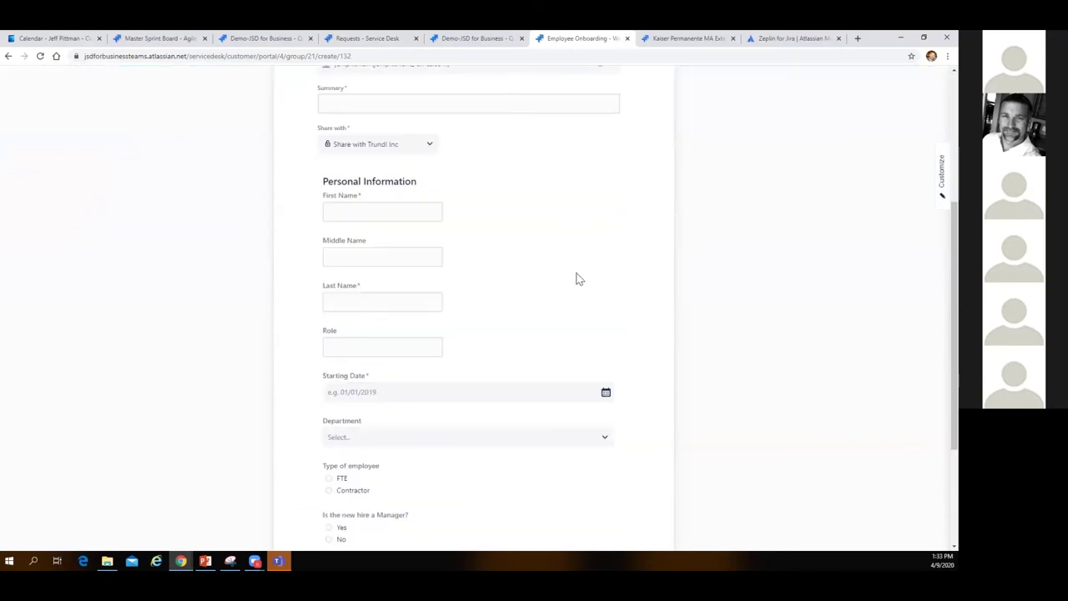
pyautogui.click(415, 210)
pyautogui.click(416, 259)
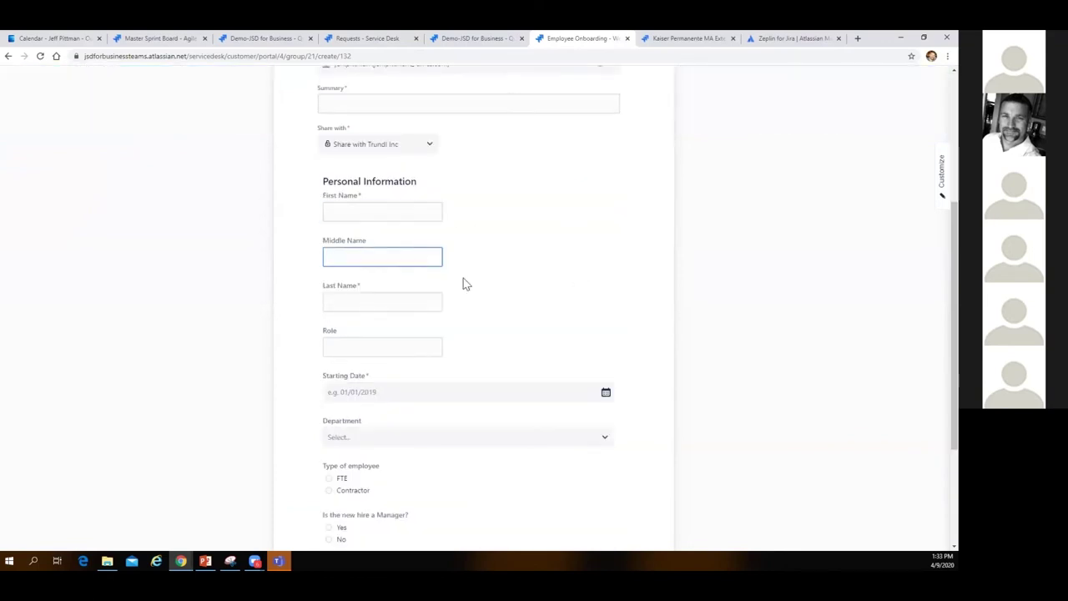
pyautogui.scroll(-2, 482, 281)
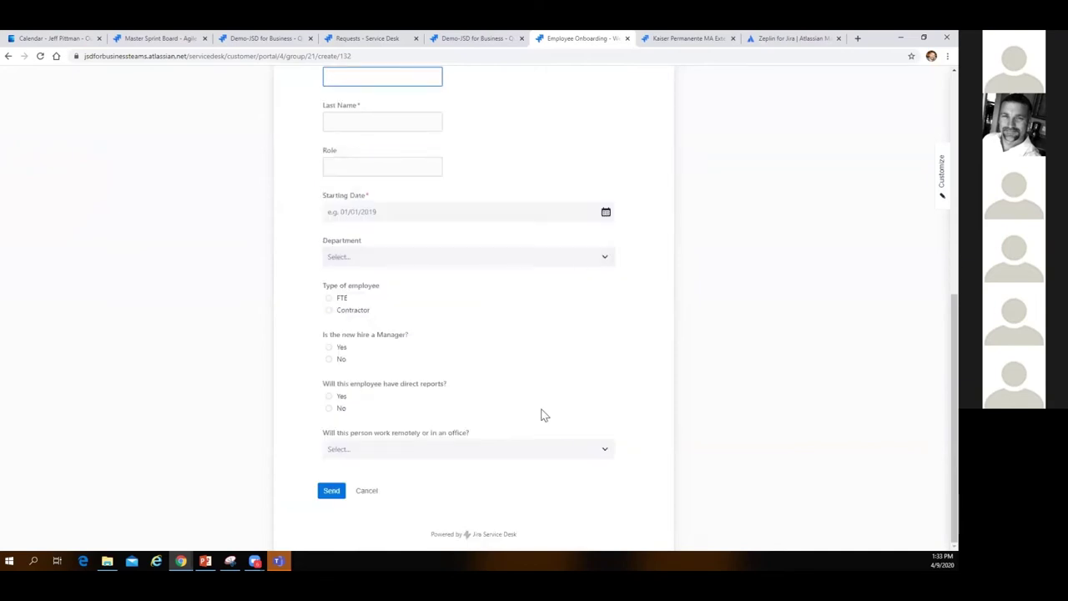
pyautogui.click(570, 457)
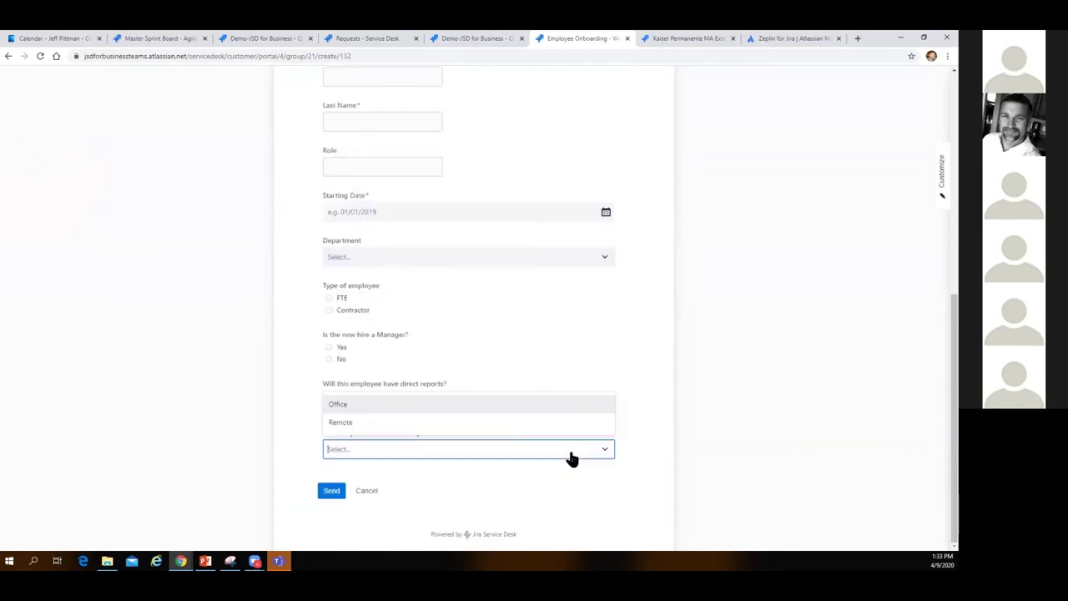
pyautogui.click(417, 405)
pyautogui.scroll(-1, 571, 412)
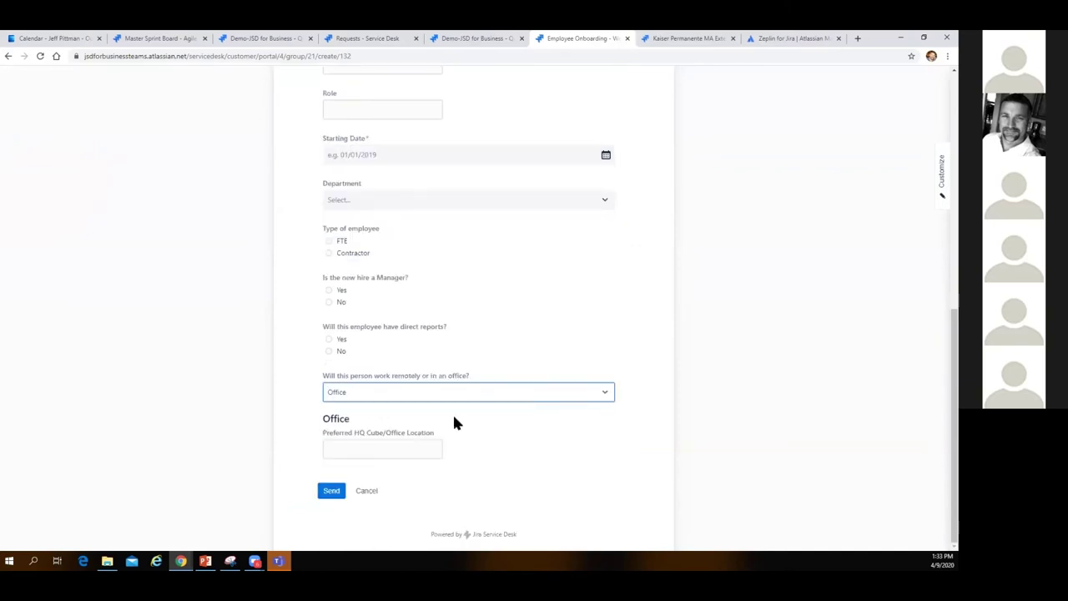
pyautogui.click(426, 451)
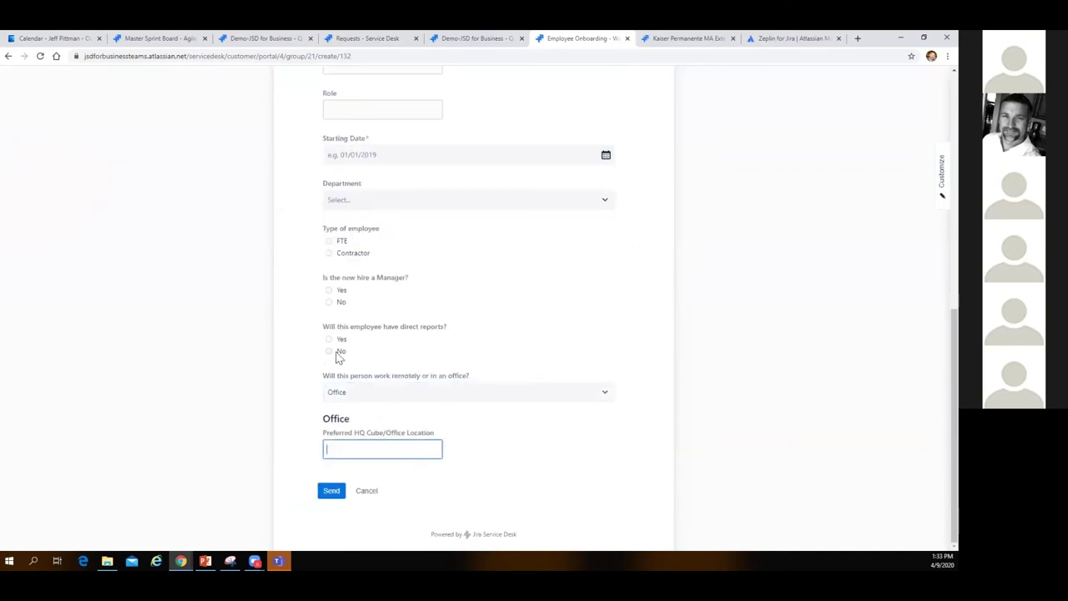
# Mark the new hire as a manager and set the type of employee to Contractor
pyautogui.click(335, 292)
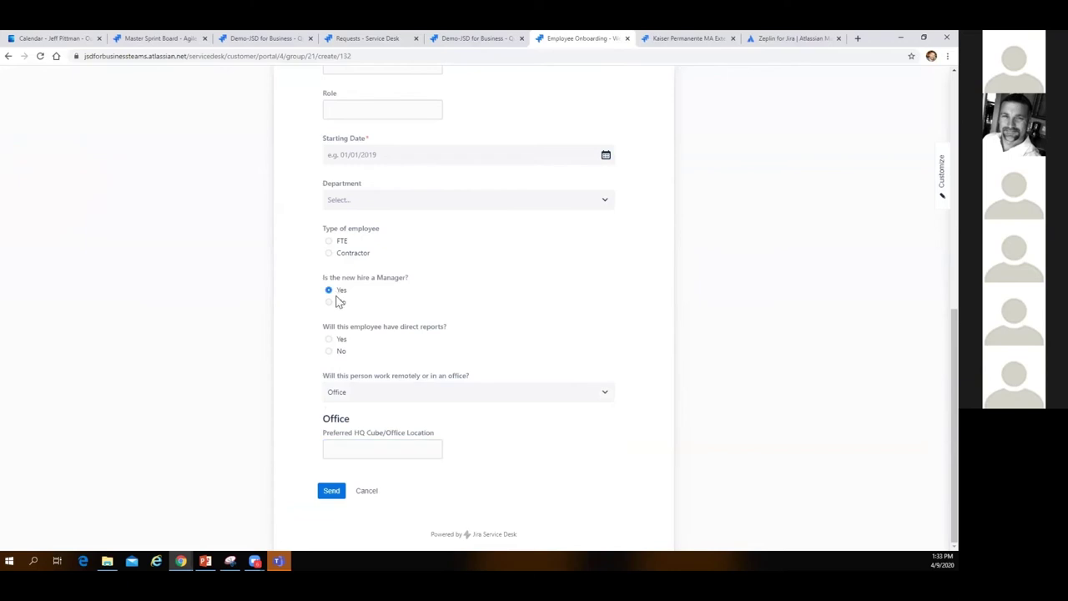
pyautogui.click(341, 242)
pyautogui.moveTo(345, 251); pyautogui.dragTo(344, 241)
pyautogui.click(328, 255)
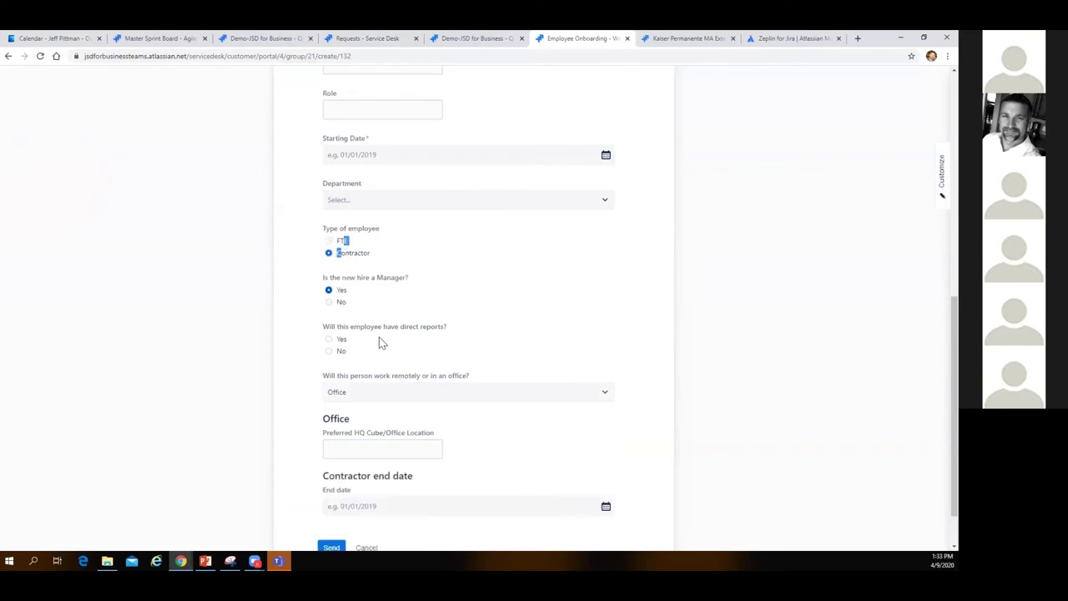
# Set the contractor's end date to 23/04/2020
pyautogui.scroll(-1, 417, 418)
pyautogui.click(432, 450)
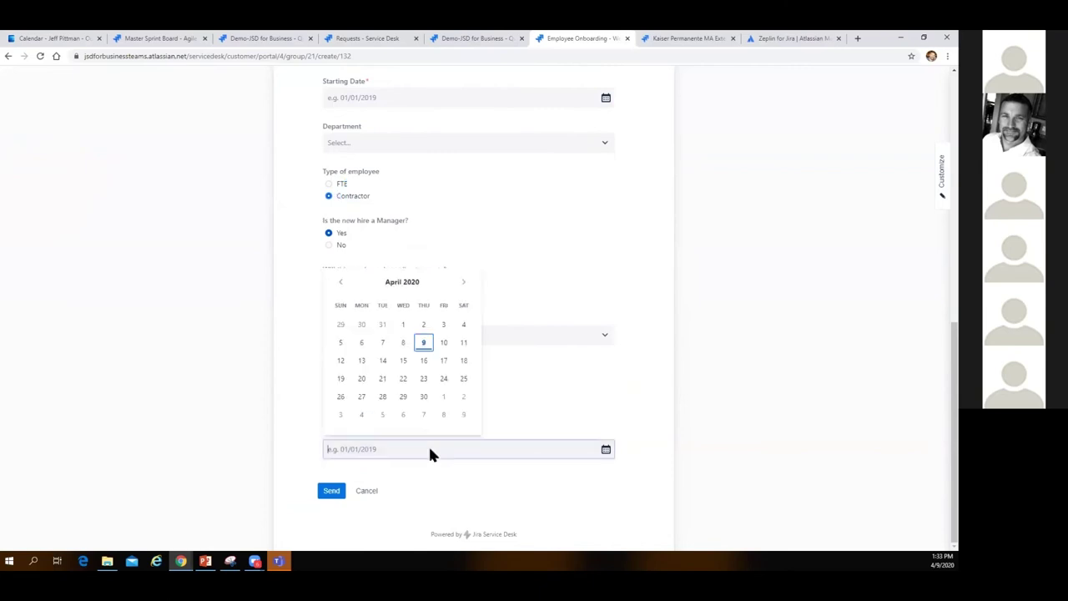
pyautogui.click(423, 379)
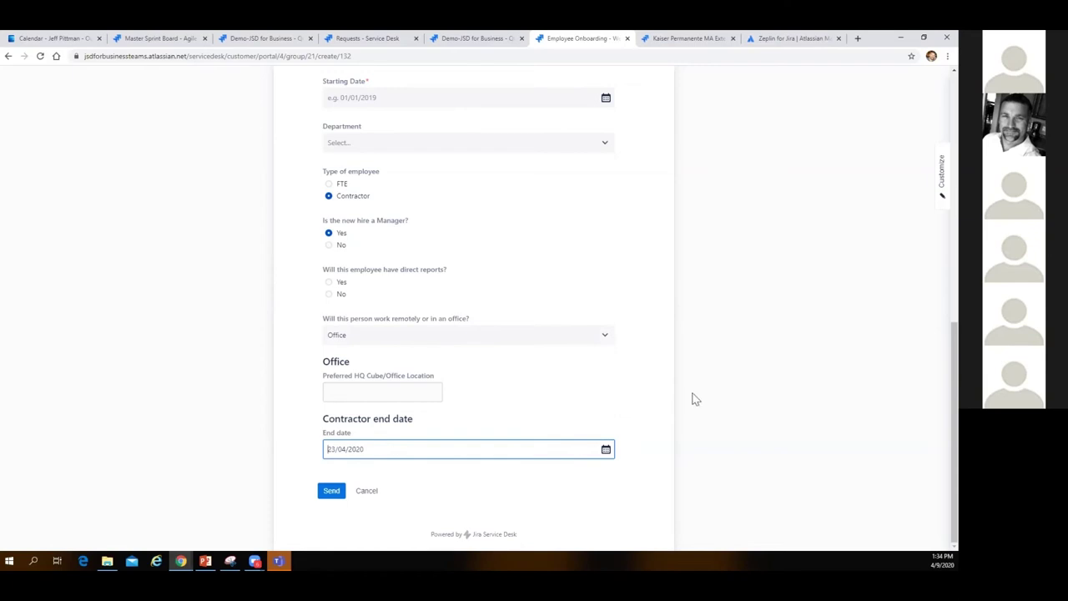
# Leave the onboarding form without sending it and open the list of requests created by me
pyautogui.scroll(2, 694, 398)
pyautogui.scroll(5, 695, 398)
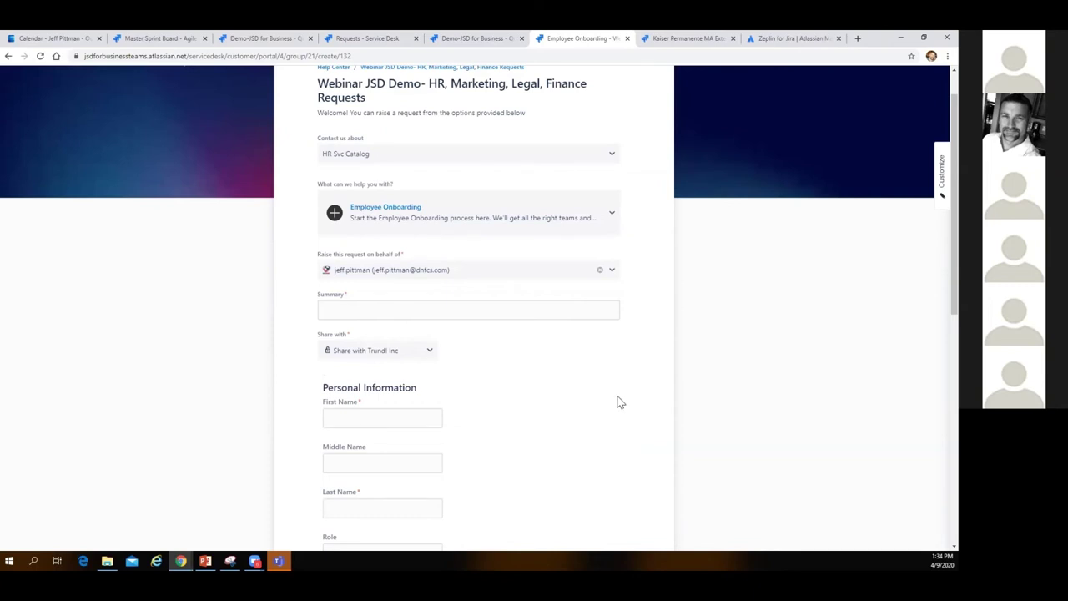
pyautogui.scroll(-10, 626, 426)
pyautogui.scroll(10, 633, 430)
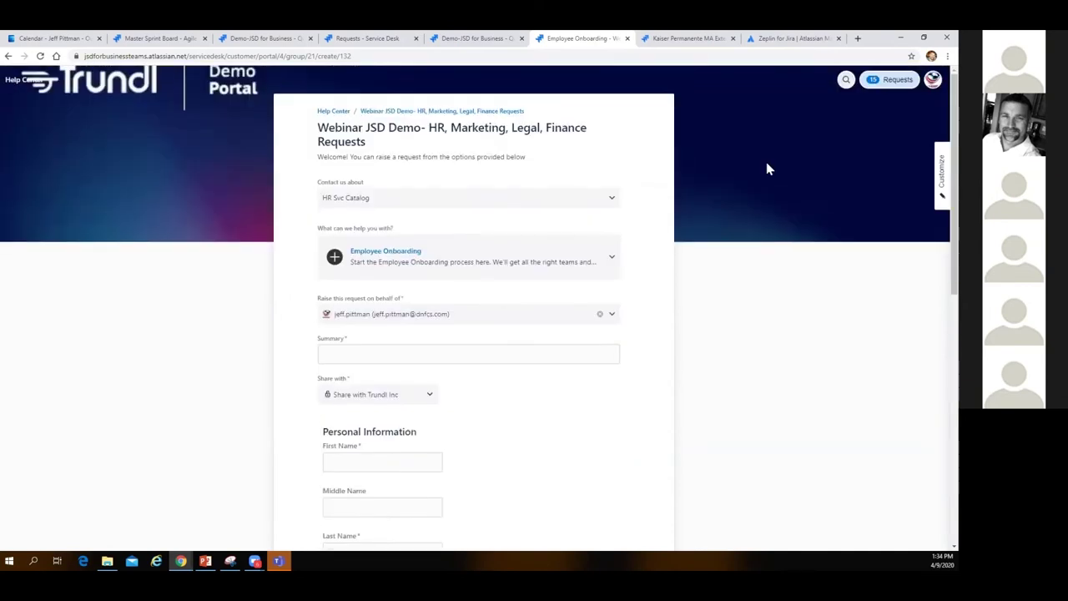
pyautogui.click(890, 84)
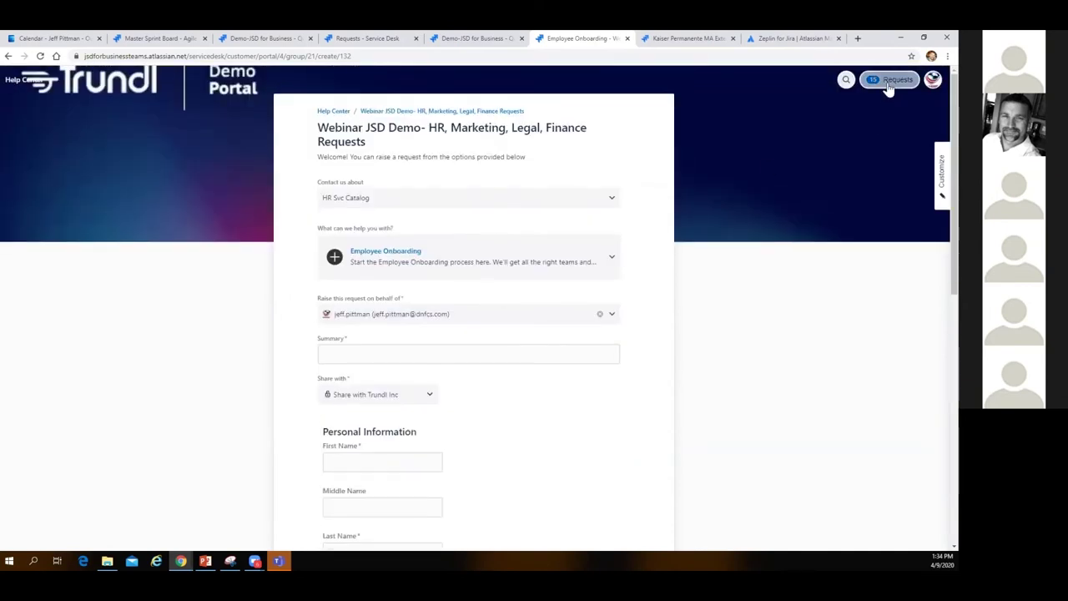
pyautogui.click(890, 83)
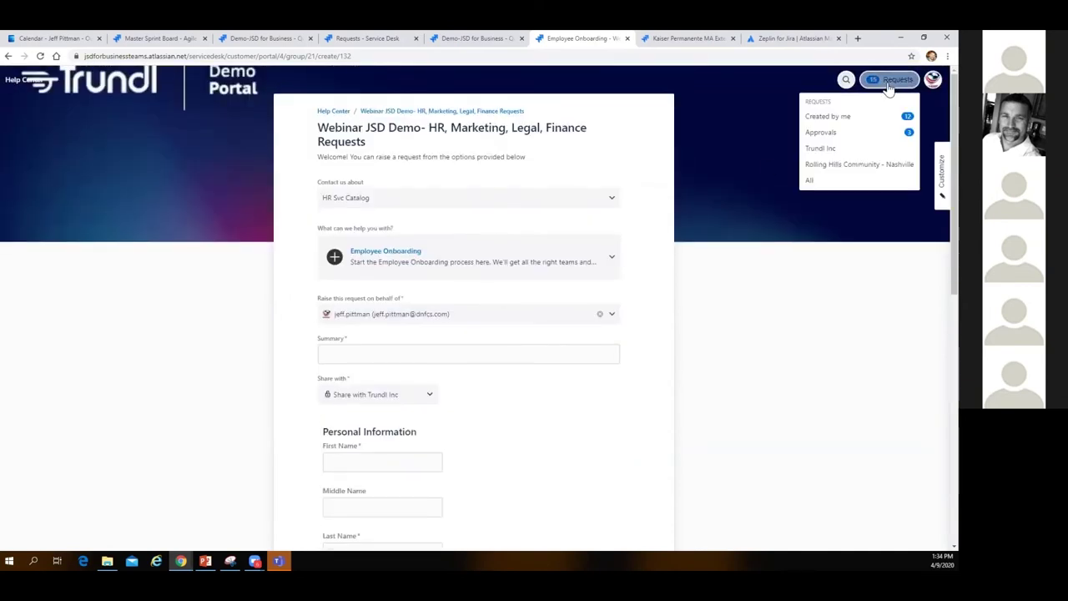
pyautogui.click(834, 117)
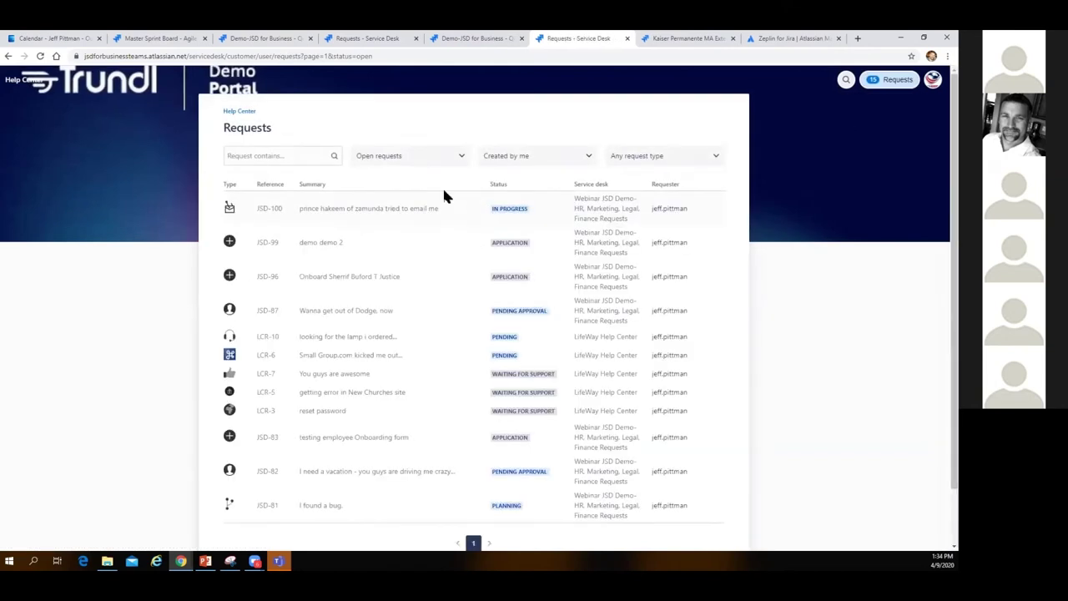
# Filter the requests list by the Employee Onboarding request type
pyautogui.scroll(-2, 445, 196)
pyautogui.scroll(2, 445, 195)
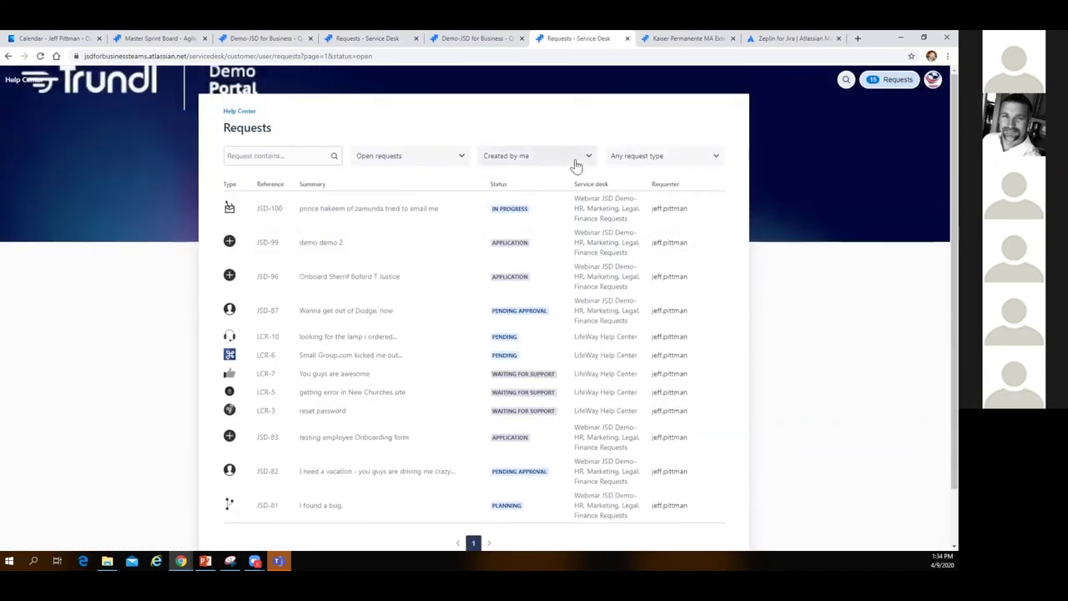
pyautogui.click(576, 164)
pyautogui.click(675, 162)
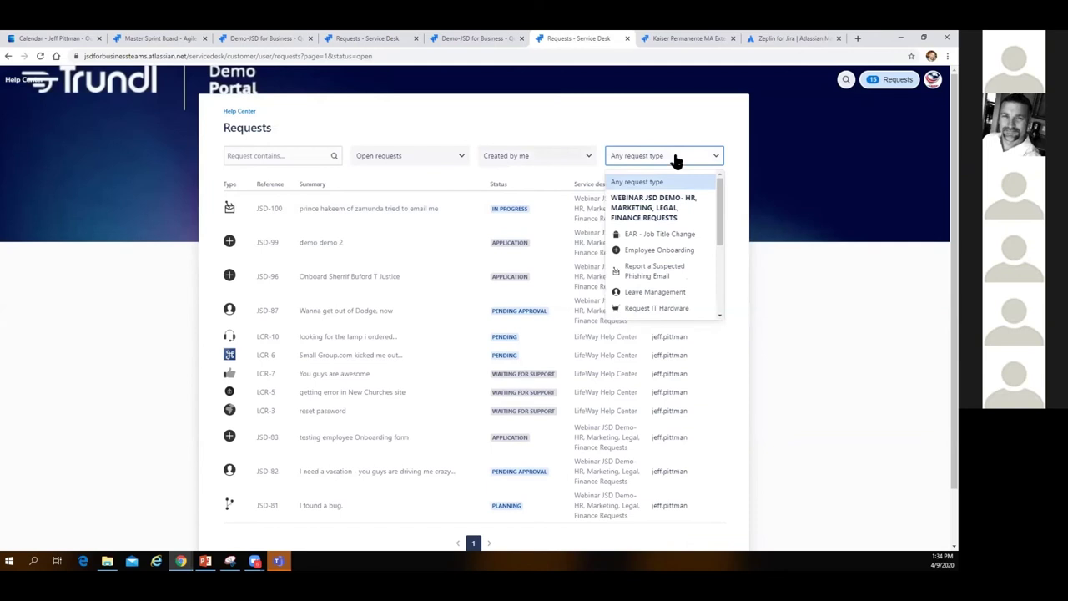
pyautogui.click(659, 250)
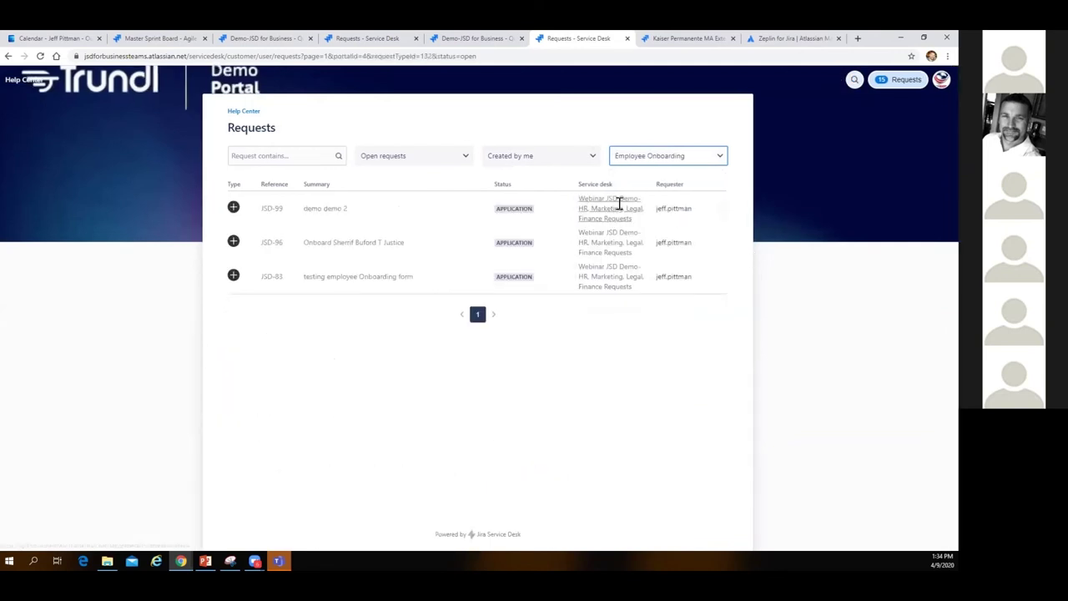
# Open request JSD-96, start editing its HR On-boarding form and look through the filled-in fields
pyautogui.click(357, 245)
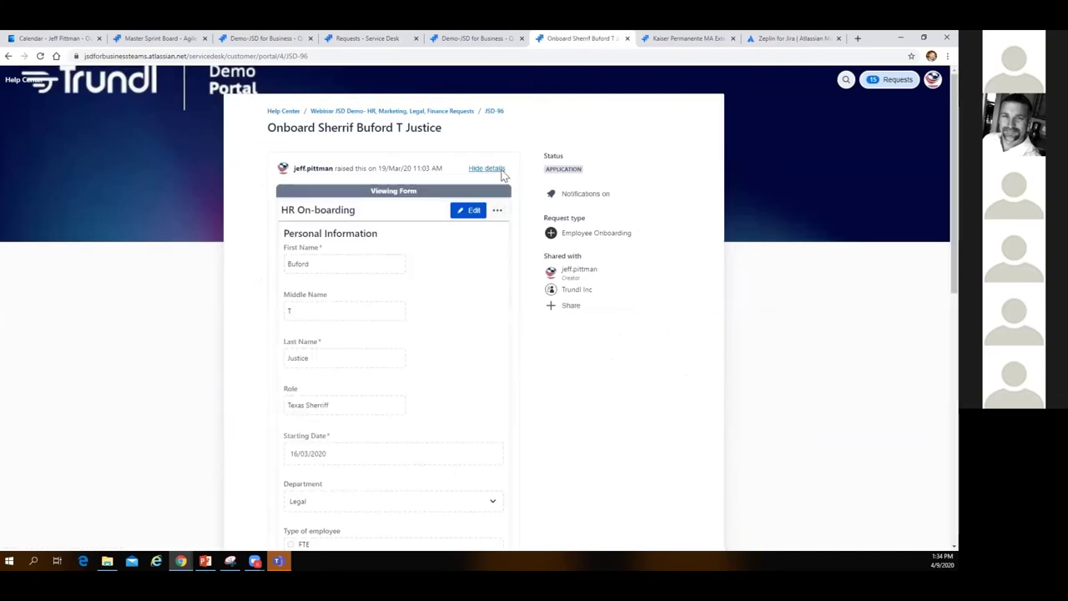
pyautogui.click(471, 213)
pyautogui.scroll(-2, 417, 291)
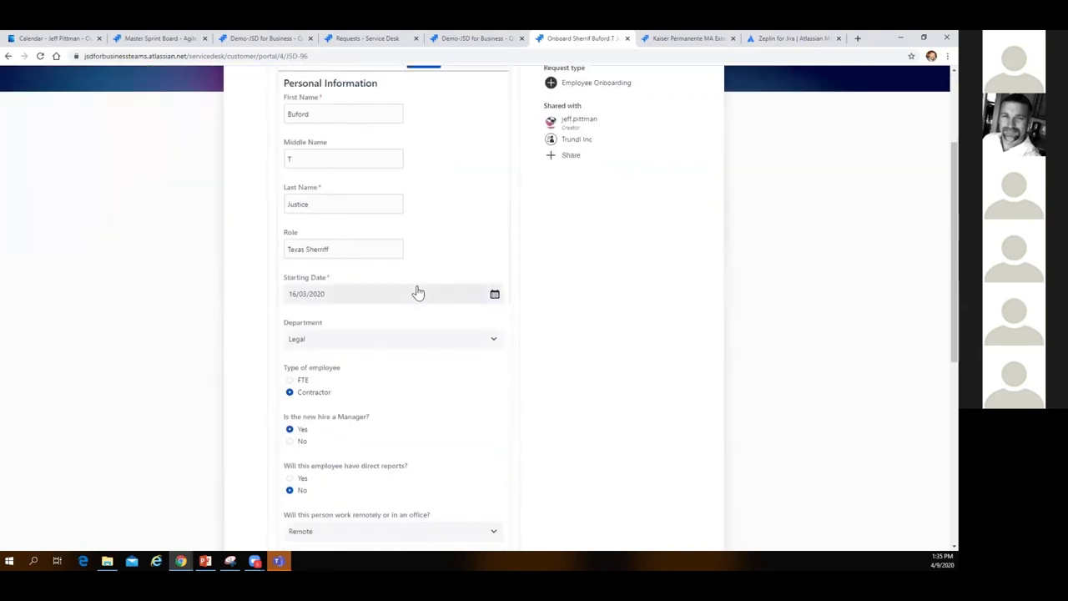
pyautogui.scroll(-4, 418, 292)
pyautogui.scroll(3, 434, 288)
pyautogui.scroll(3, 436, 287)
pyautogui.scroll(-7, 429, 286)
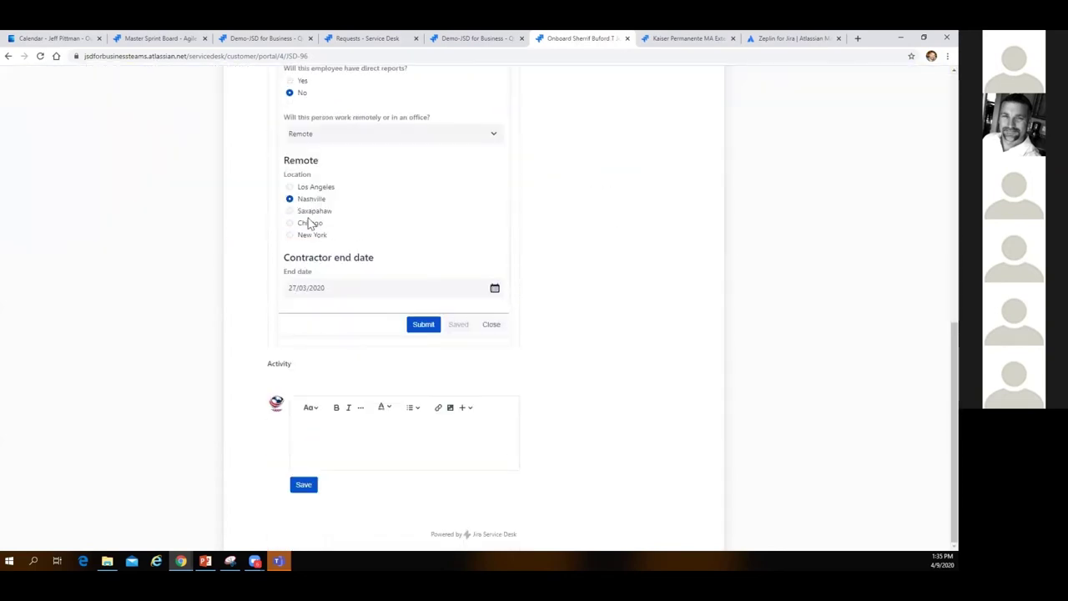
# Set the remote location to Chicago and the contractor's end date to 03/04/2020
pyautogui.click(310, 224)
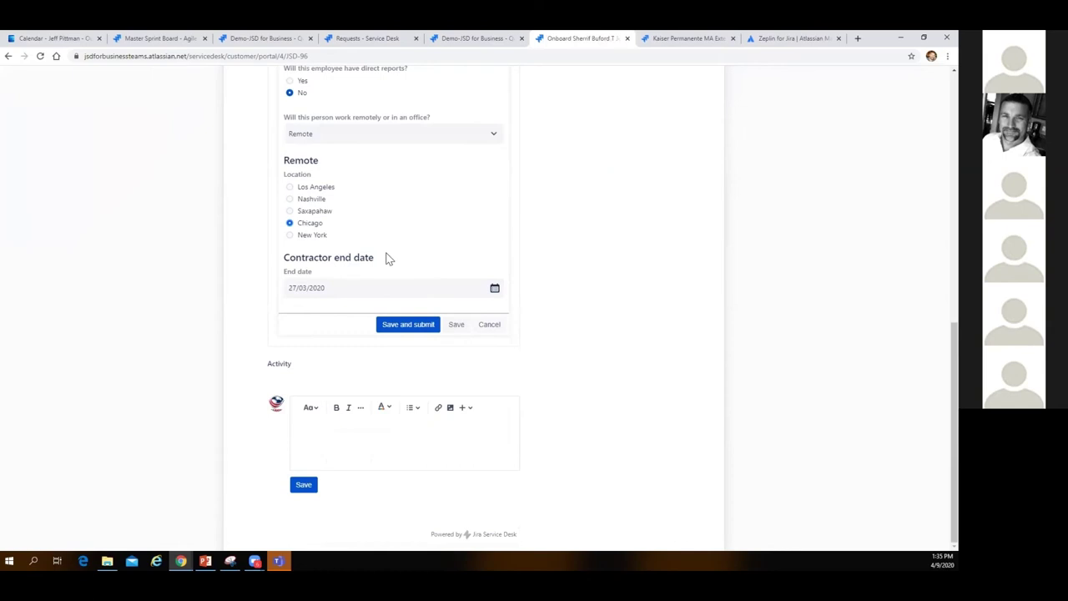
pyautogui.scroll(2, 431, 279)
pyautogui.click(421, 389)
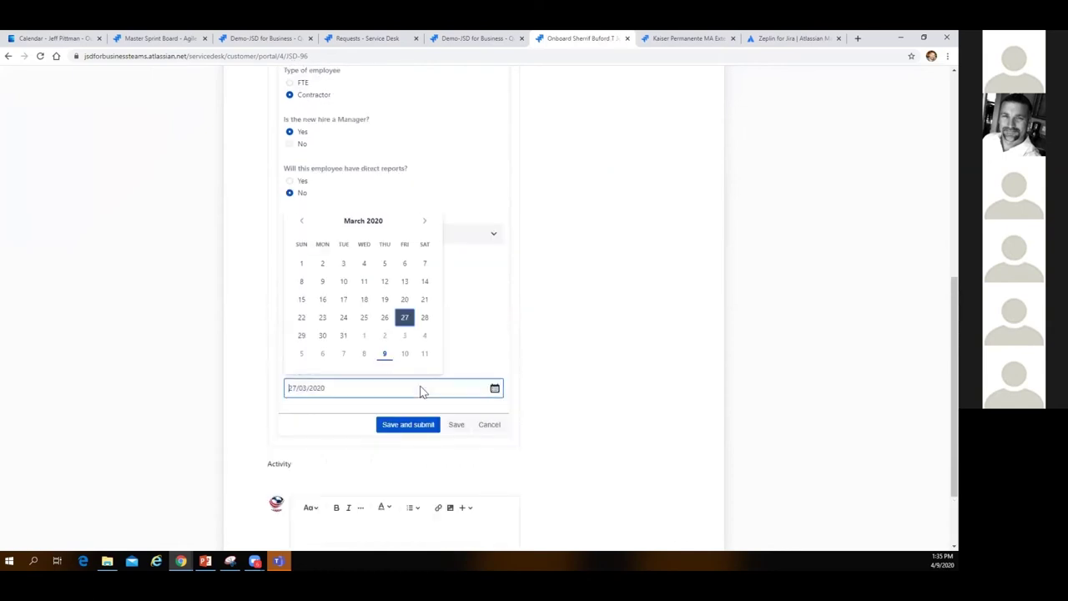
pyautogui.click(405, 336)
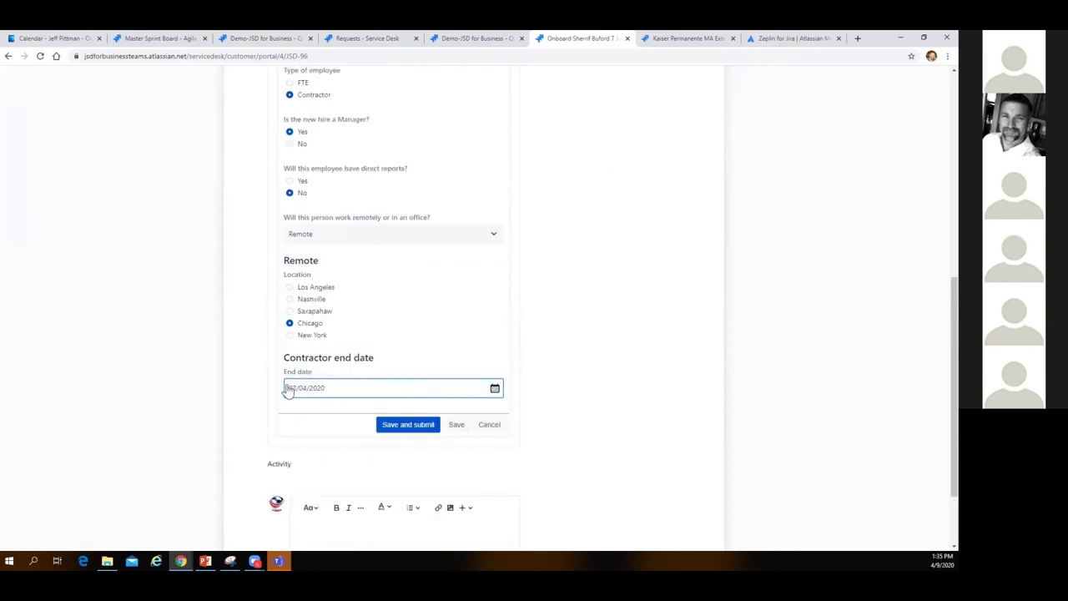
# Review the edited HR On-boarding form, submit it and confirm the submission
pyautogui.scroll(5, 429, 345)
pyautogui.scroll(-2, 426, 406)
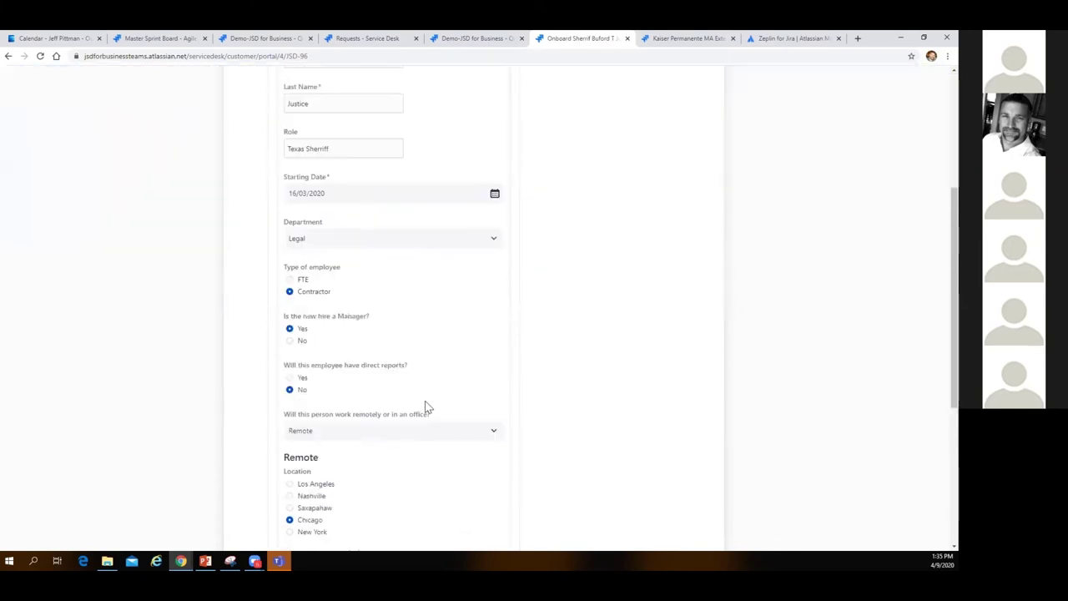
pyautogui.scroll(-4, 426, 407)
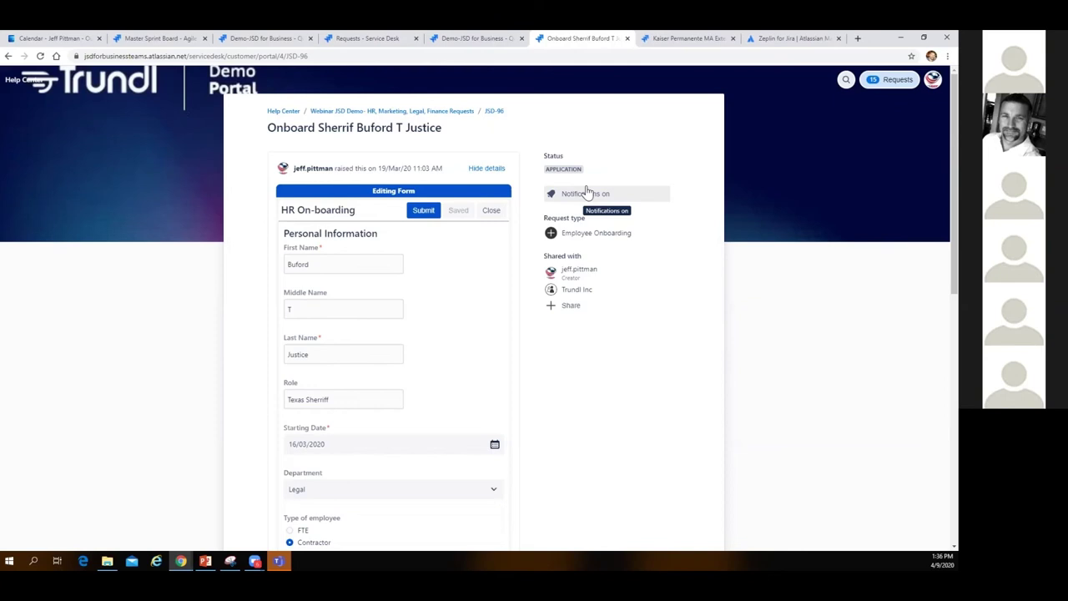
pyautogui.scroll(-5, 488, 394)
pyautogui.scroll(8, 491, 420)
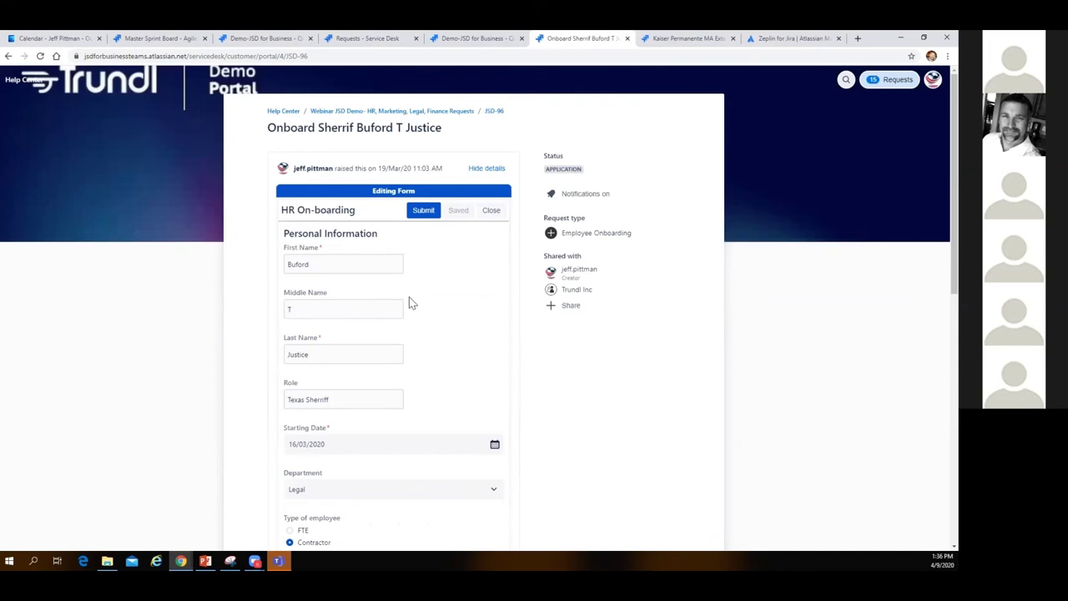
pyautogui.click(426, 212)
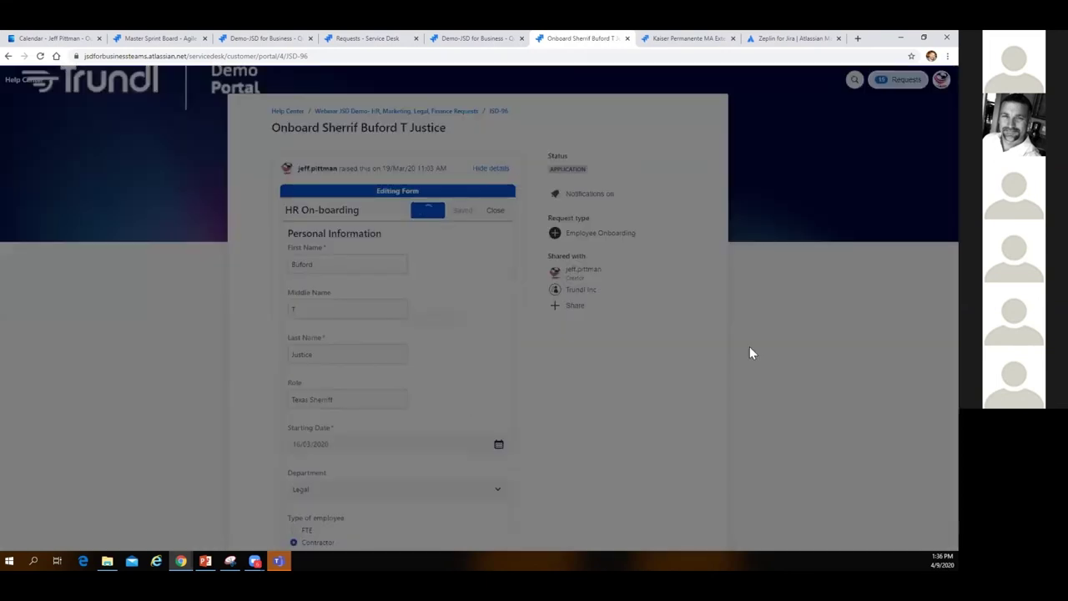
pyautogui.click(580, 252)
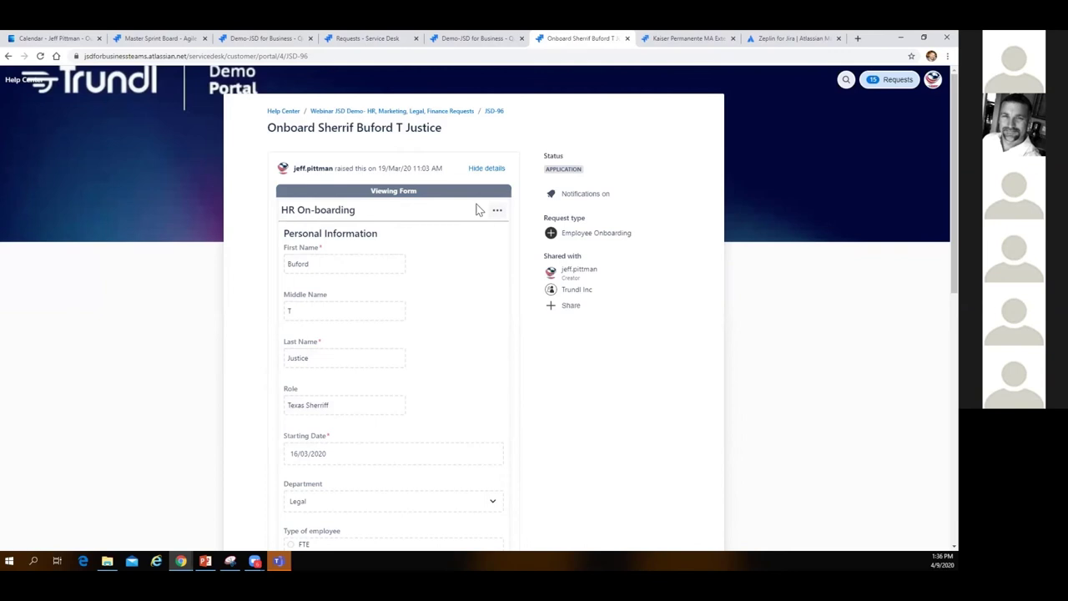
# Look over the submitted form, collapse and expand the request details again, and show the form's additional options
pyautogui.scroll(-10, 459, 367)
pyautogui.scroll(10, 443, 358)
pyautogui.click(493, 171)
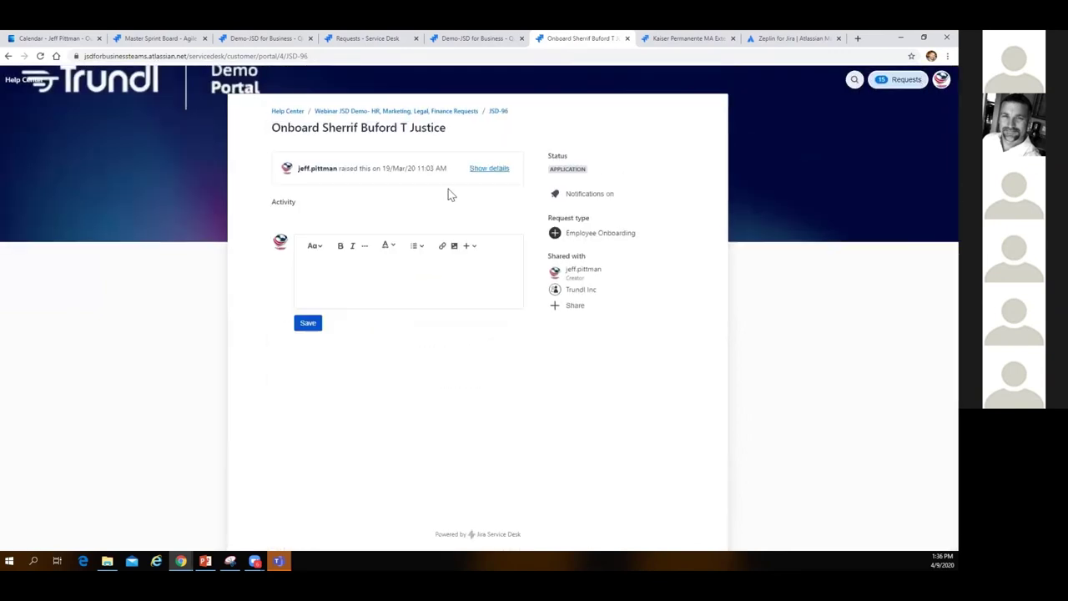
pyautogui.click(493, 168)
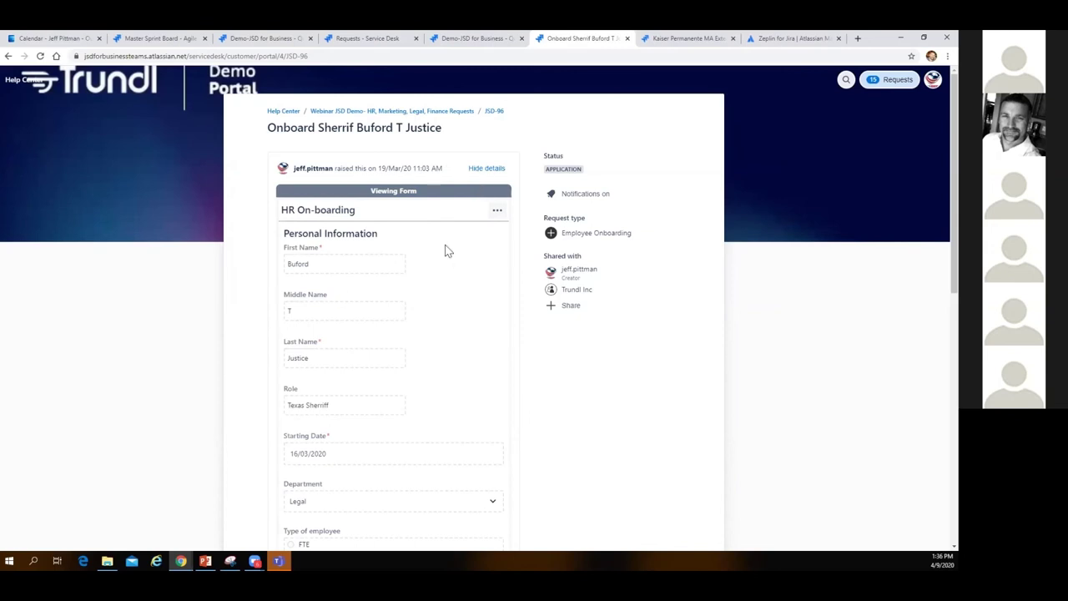
pyautogui.click(496, 210)
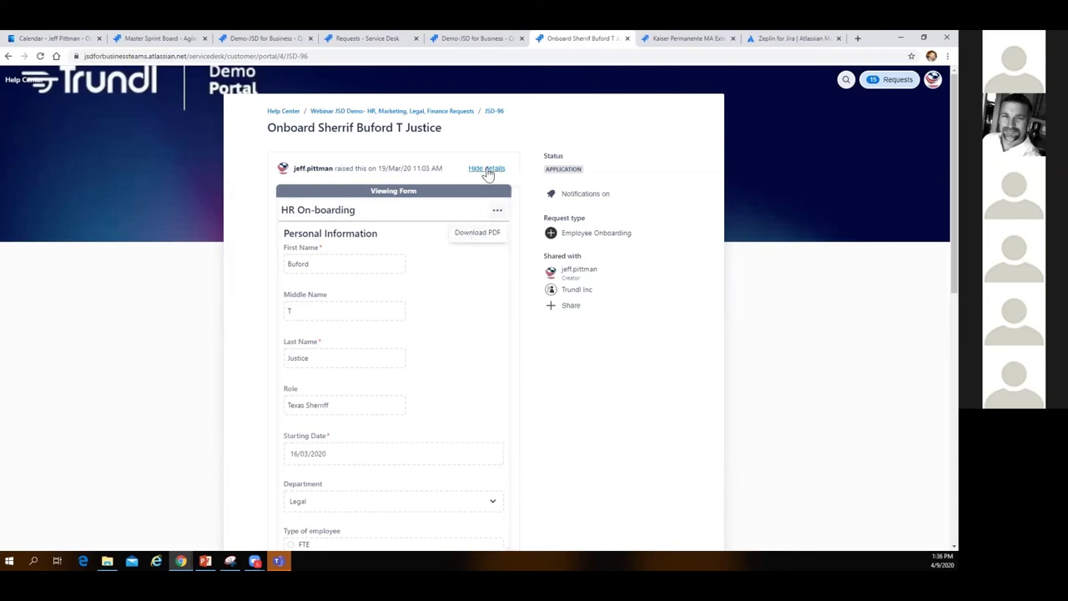
# Open JSD-96 in the agent view and examine the submitted HR On-boarding form down to the contractor end date
pyautogui.click(497, 119)
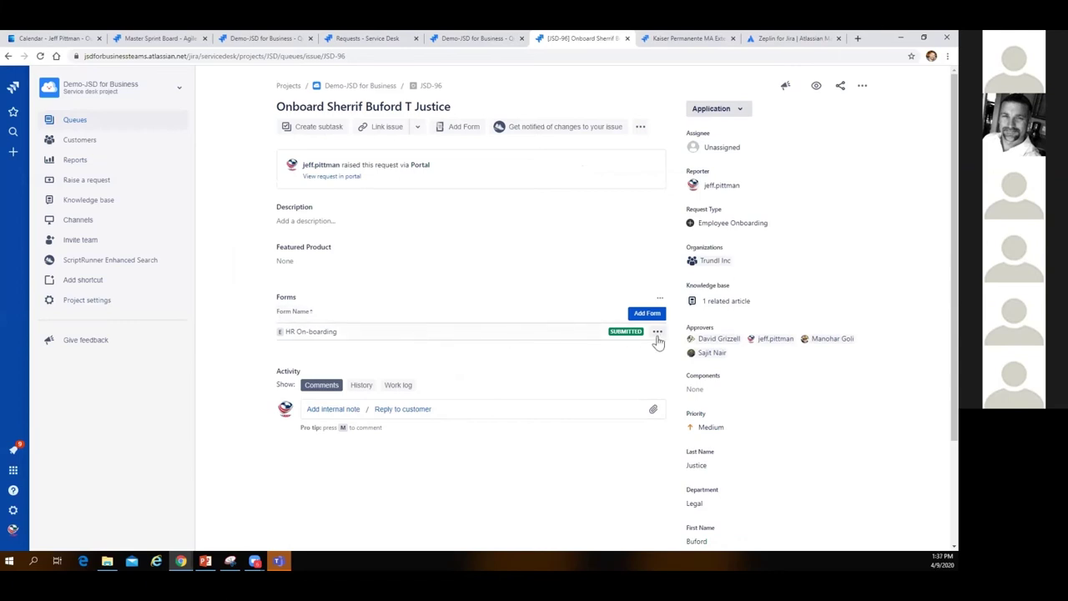
pyautogui.click(368, 334)
pyautogui.scroll(-10, 463, 363)
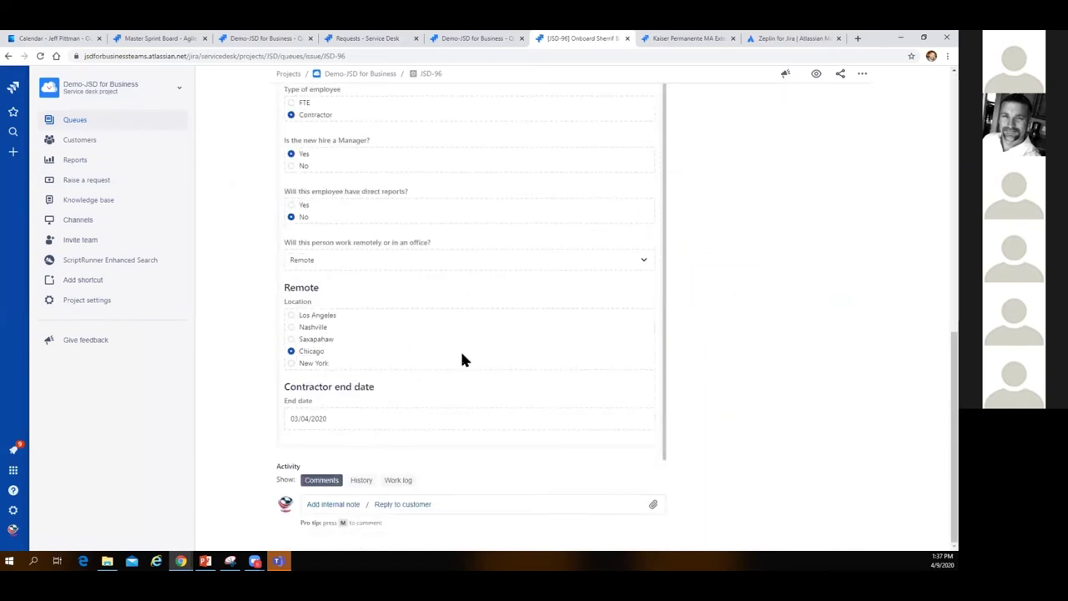
pyautogui.scroll(10, 467, 351)
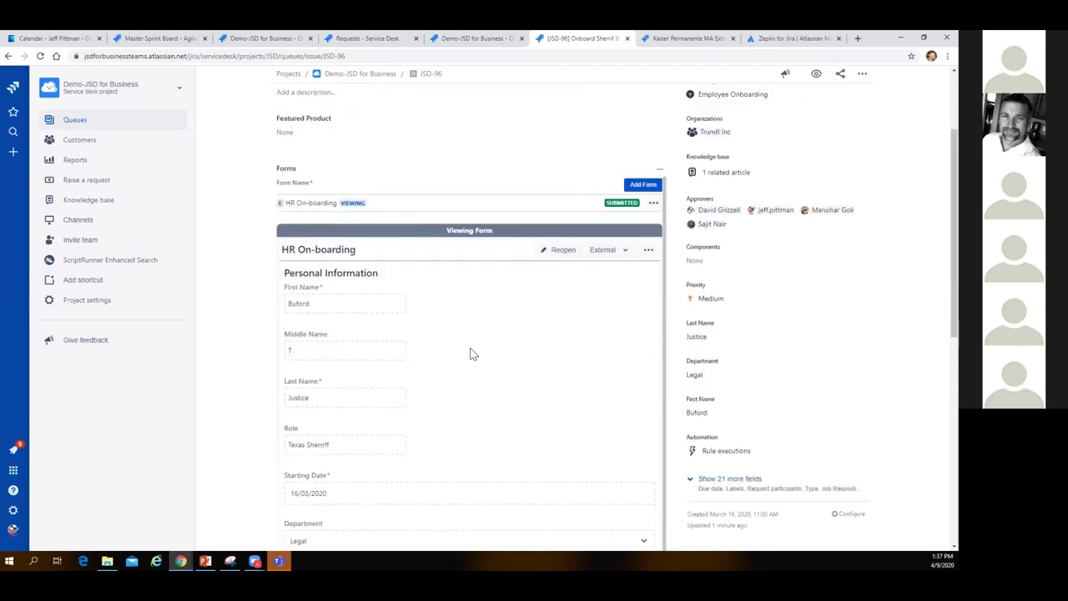
pyautogui.scroll(2, 472, 354)
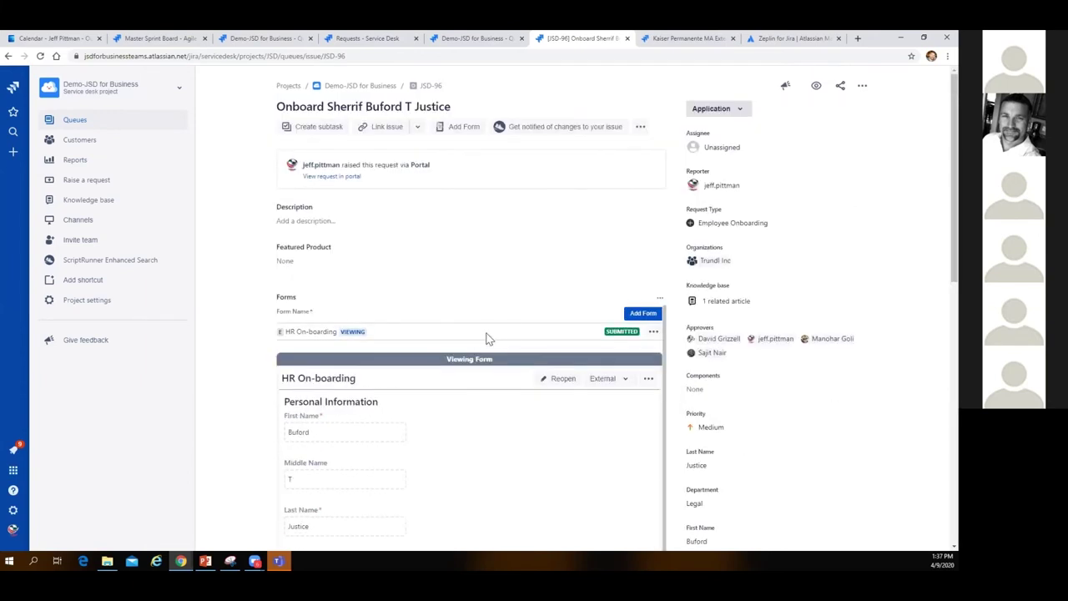
# Reopen the submitted HR On-boarding form as an agent, and close the editor without changing anything
pyautogui.click(544, 383)
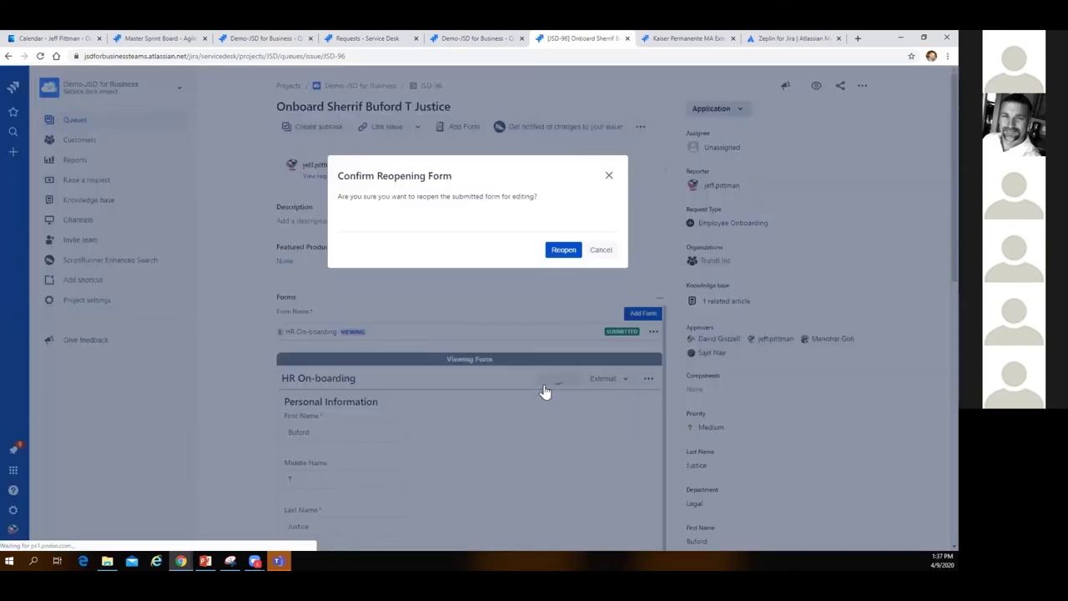
pyautogui.click(567, 254)
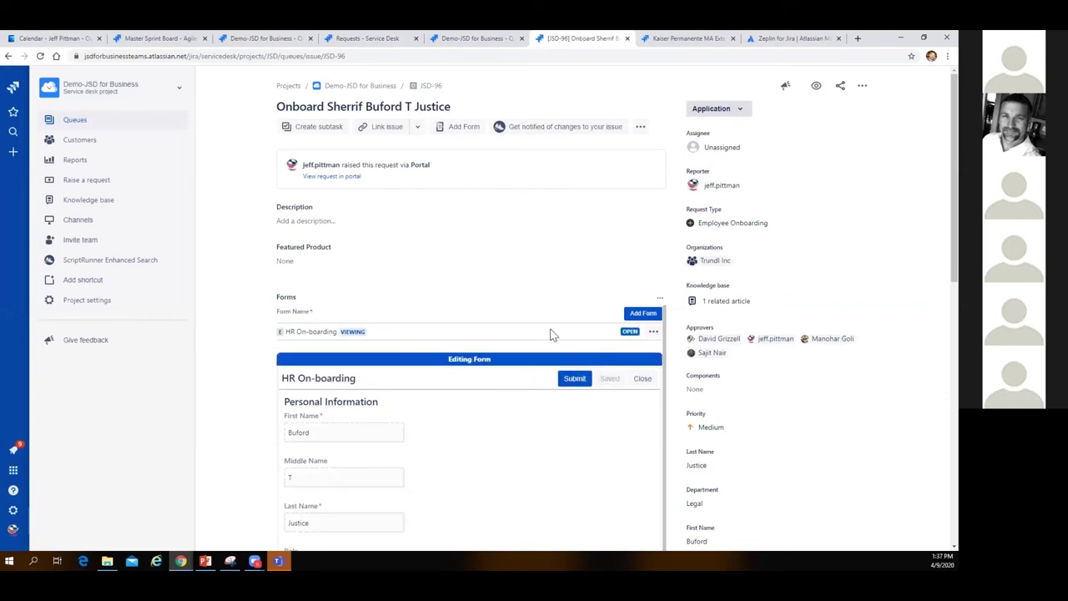
pyautogui.click(642, 378)
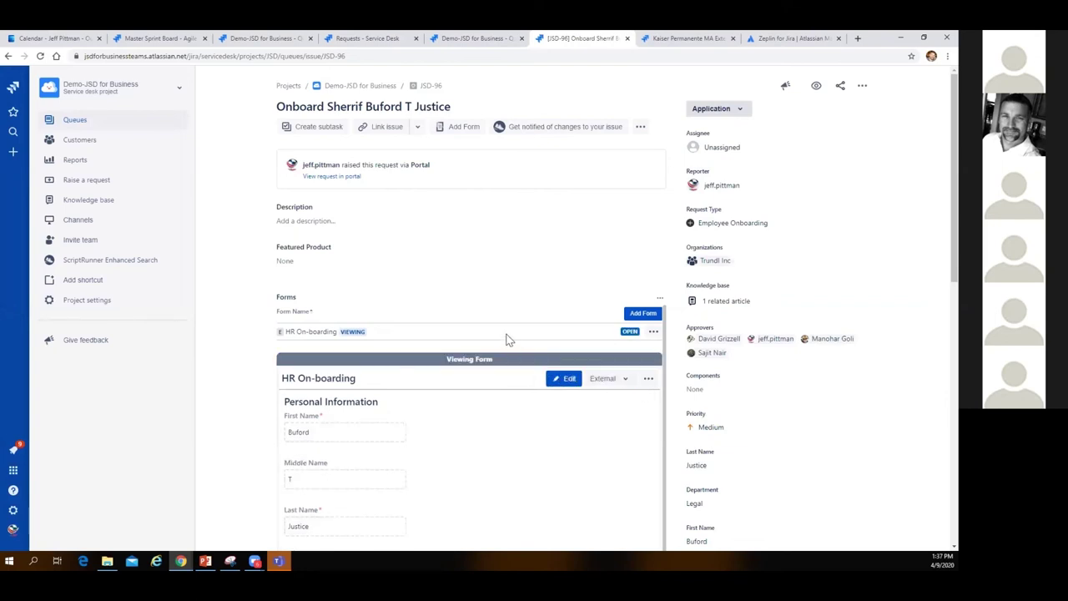
# View the reopened request in the portal, return to the agent issue and show the form's external or internal visibility options
pyautogui.click(350, 180)
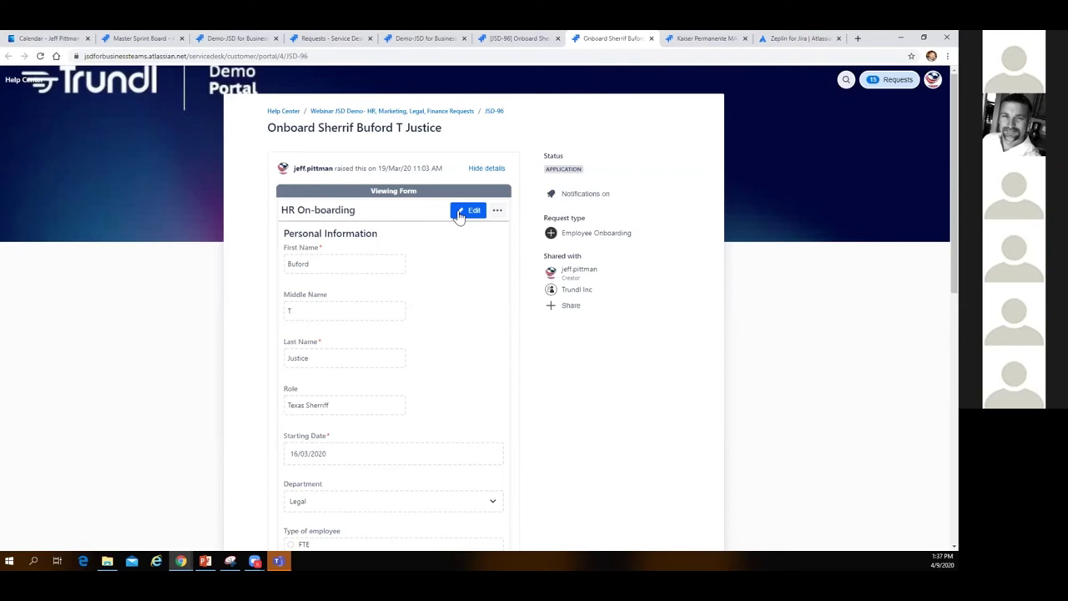
pyautogui.click(497, 110)
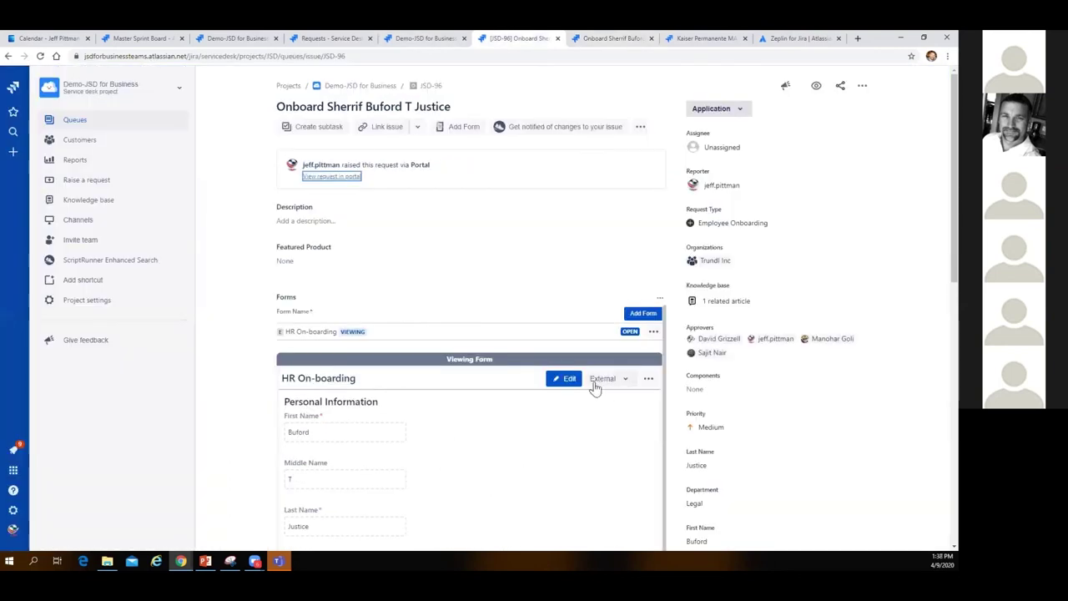
pyautogui.click(598, 383)
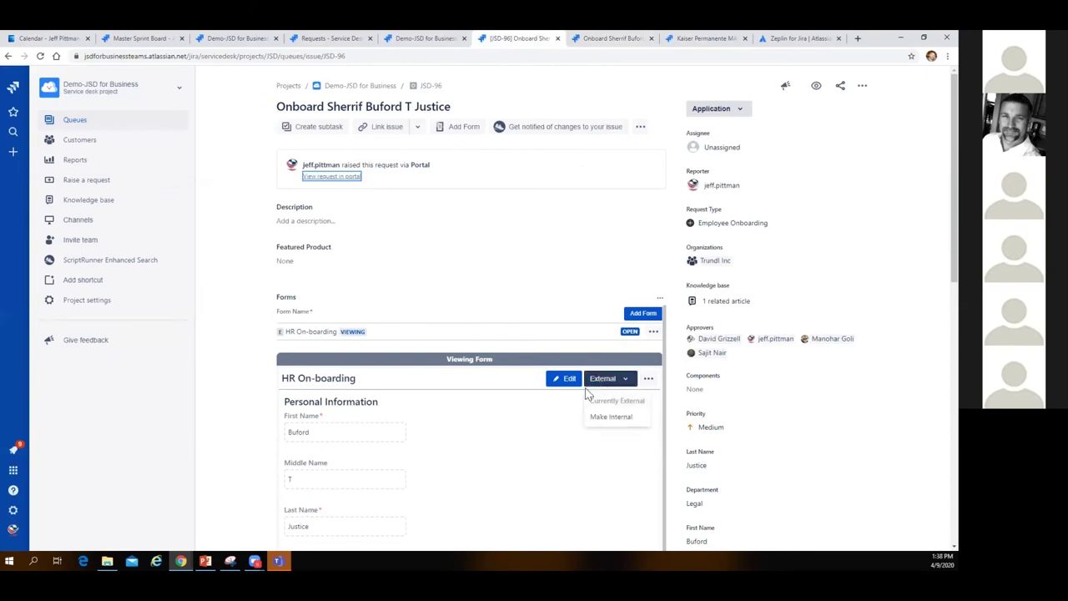
# Put the HR On-boarding form into editing from the agent issue, submit it again and confirm
pyautogui.click(569, 380)
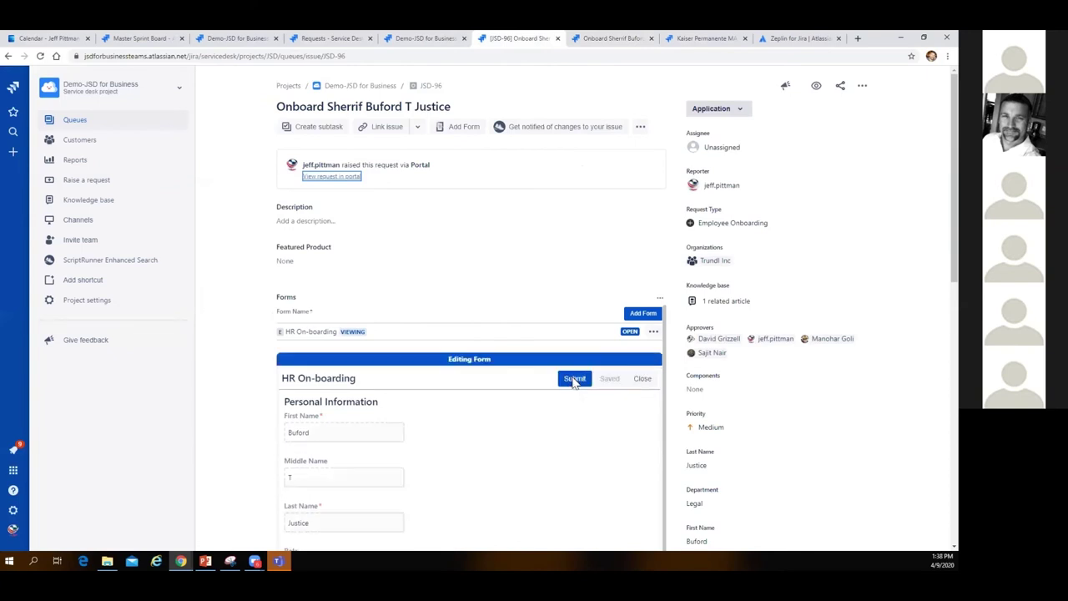
pyautogui.click(575, 381)
pyautogui.click(565, 253)
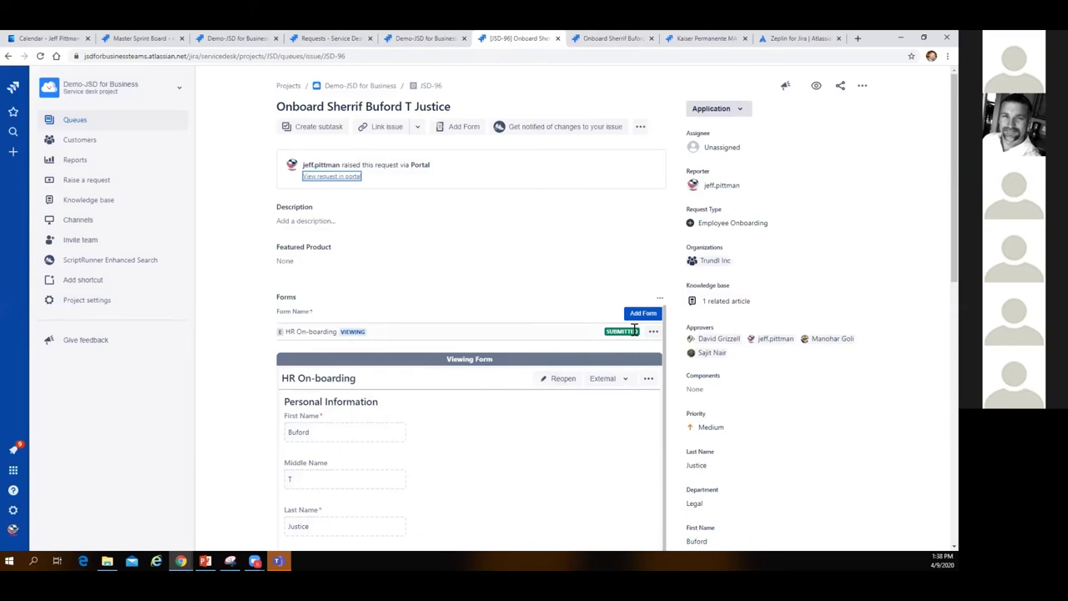
# View the resubmitted request in the portal, examine its form and hide the request details
pyautogui.click(338, 178)
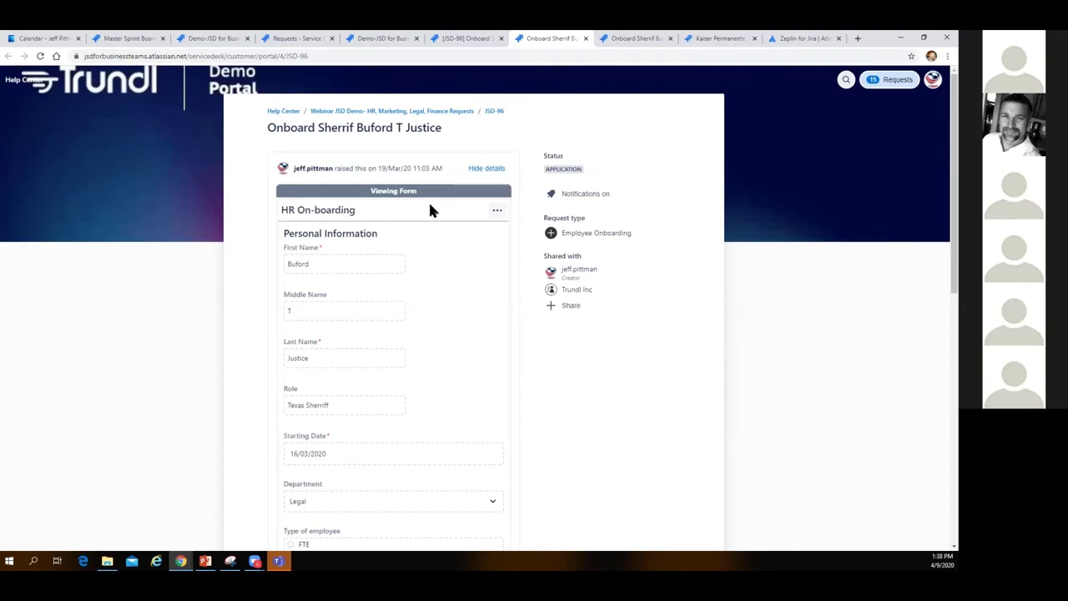
pyautogui.scroll(-4, 430, 358)
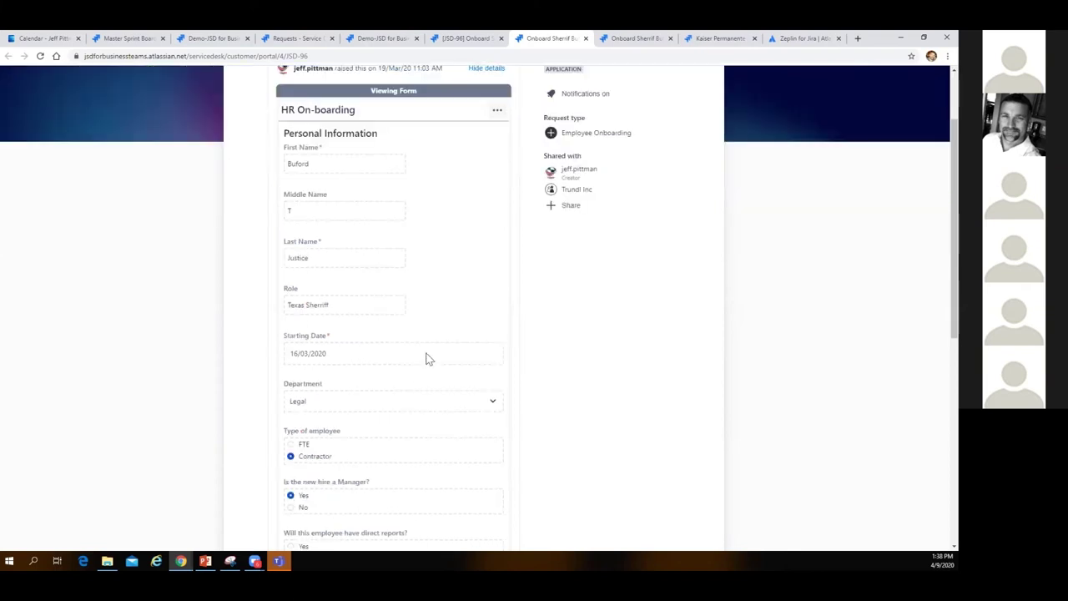
pyautogui.scroll(4, 430, 368)
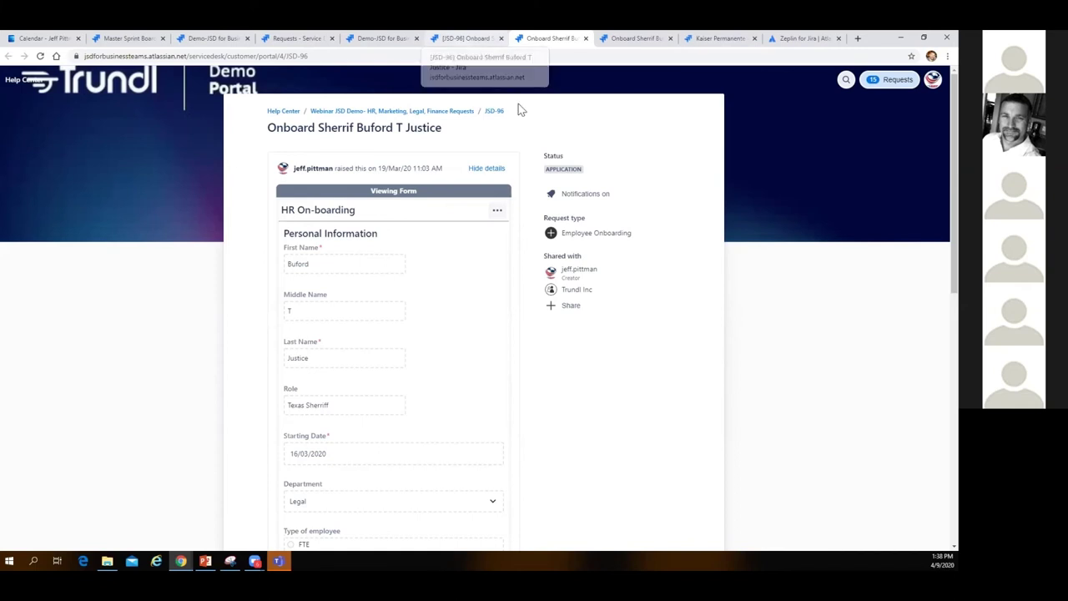
pyautogui.click(487, 169)
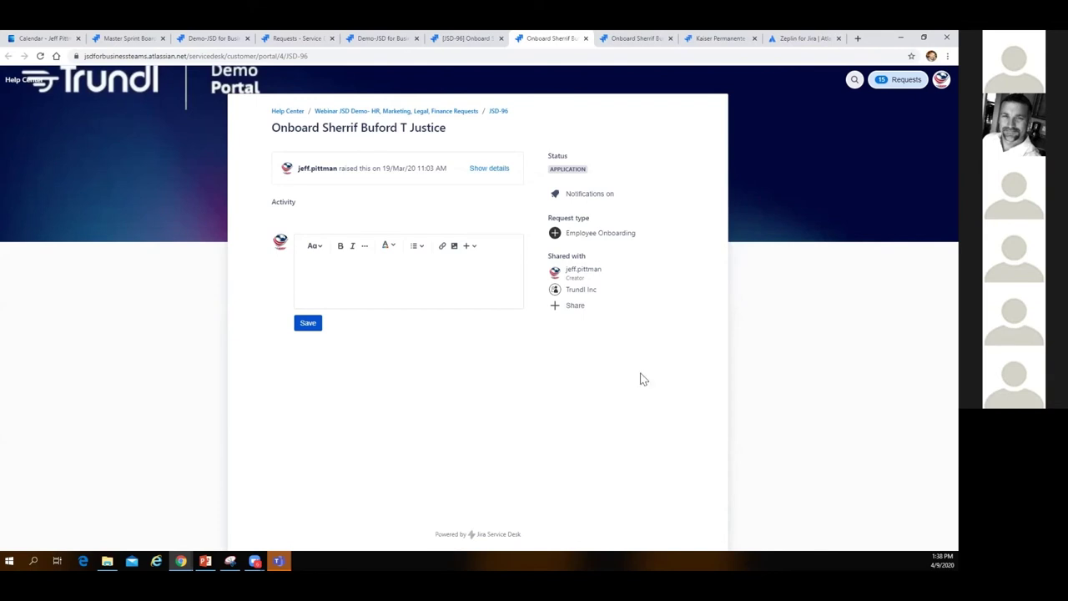
# Go back to the agent issue and open the Employee Onboarding request form configuration from the project's HR Svc Catalog request types
pyautogui.click(463, 43)
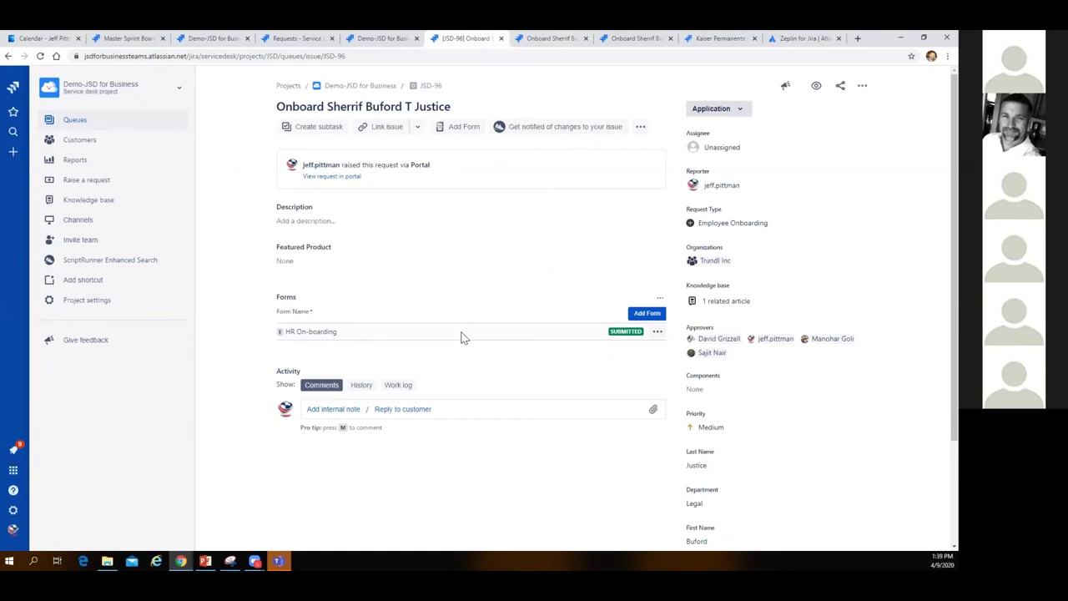
pyautogui.click(99, 307)
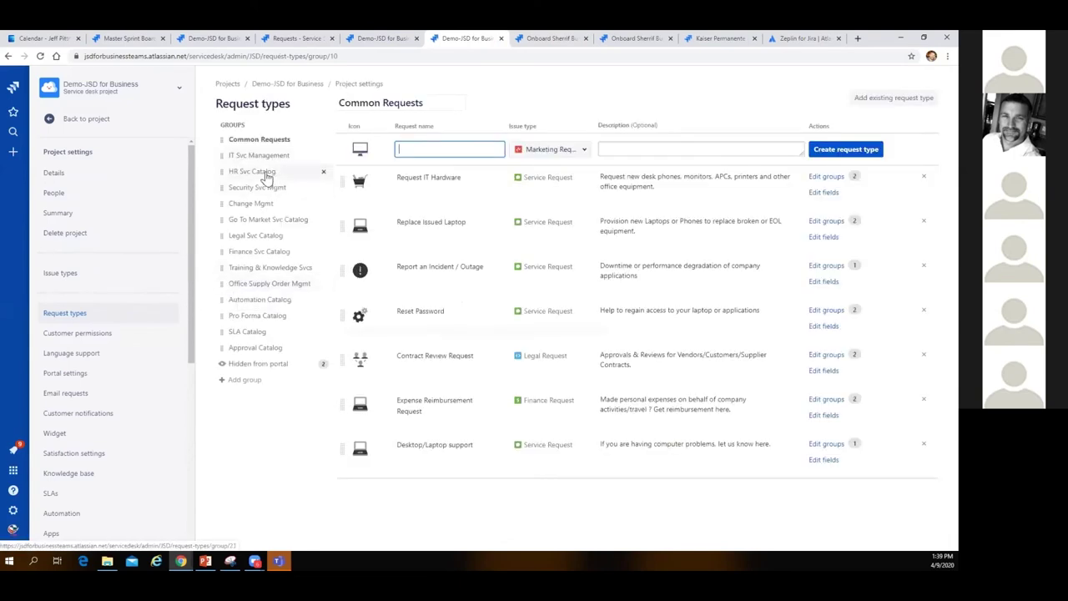
pyautogui.click(267, 175)
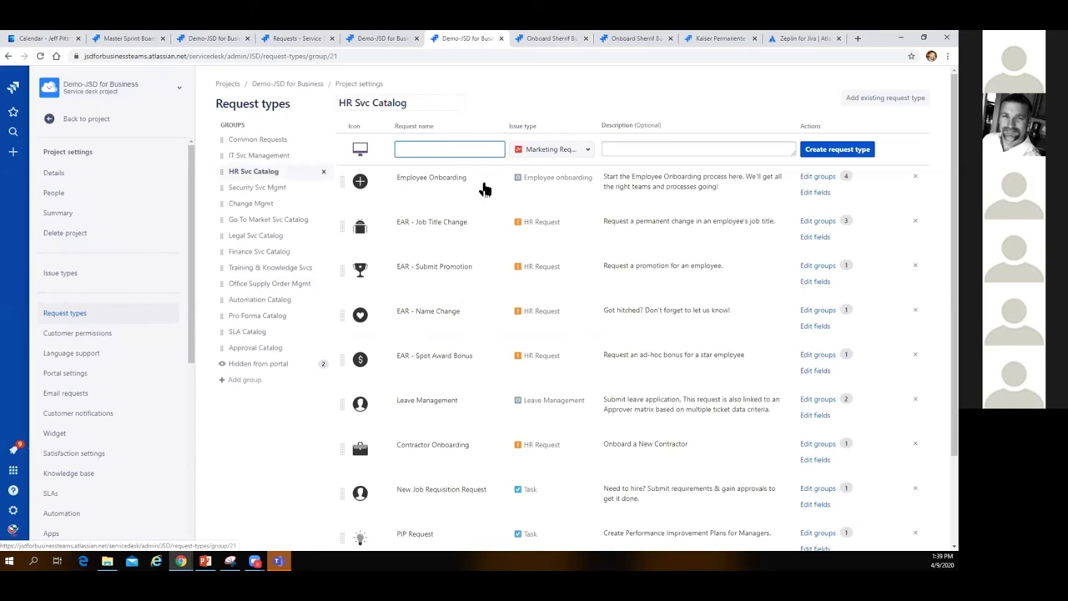
pyautogui.click(816, 192)
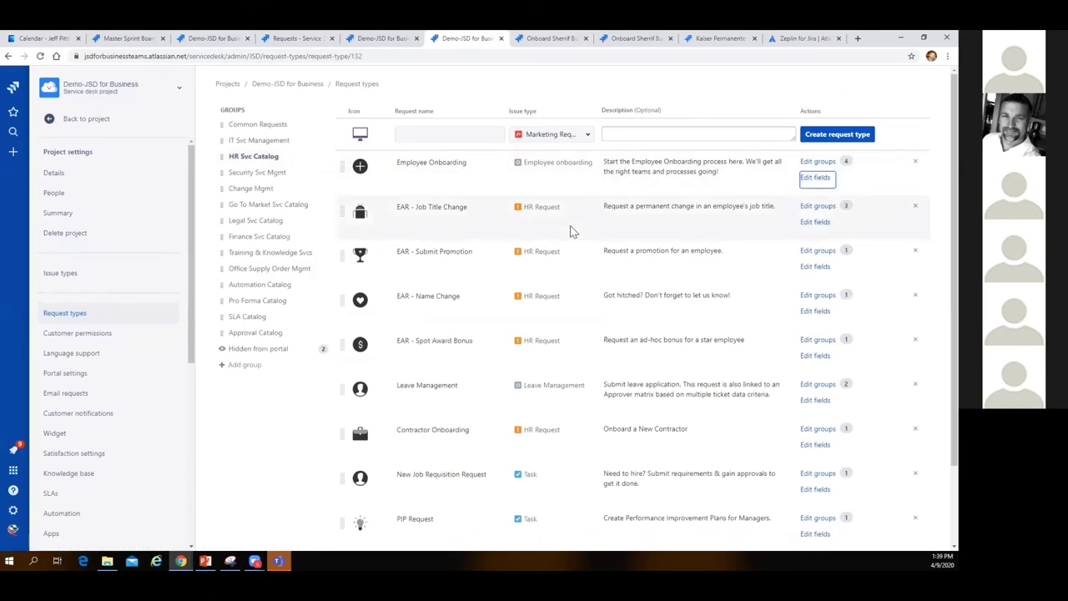
pyautogui.click(353, 139)
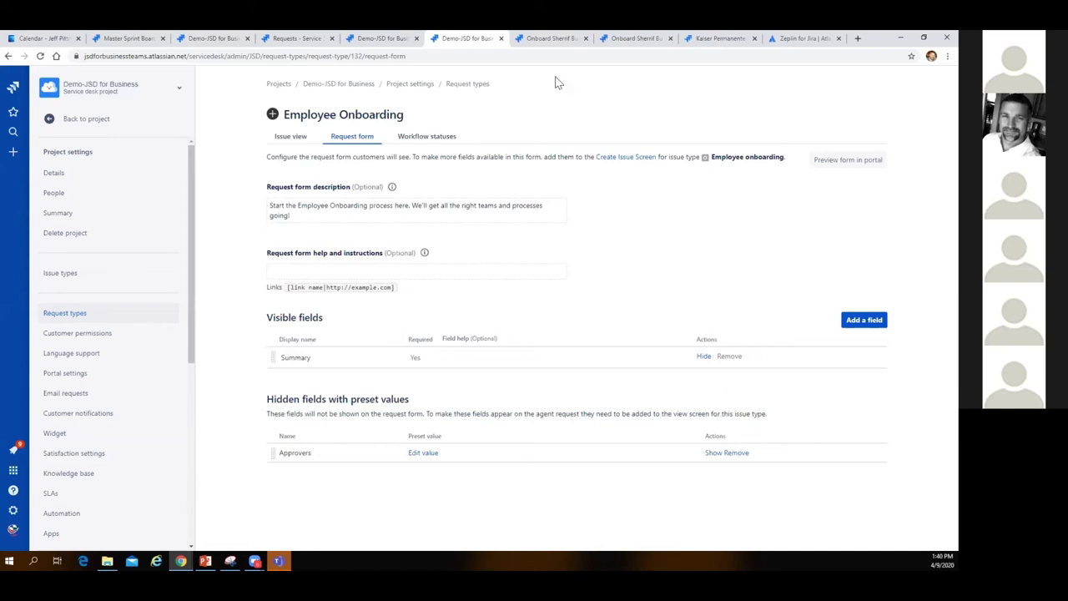
pyautogui.click(553, 43)
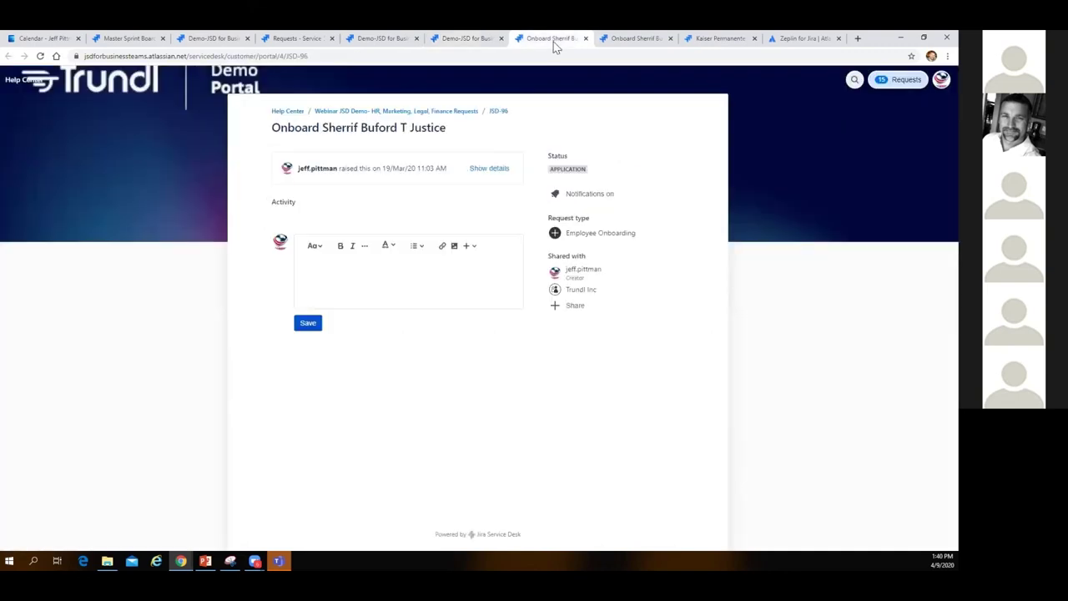
pyautogui.click(477, 44)
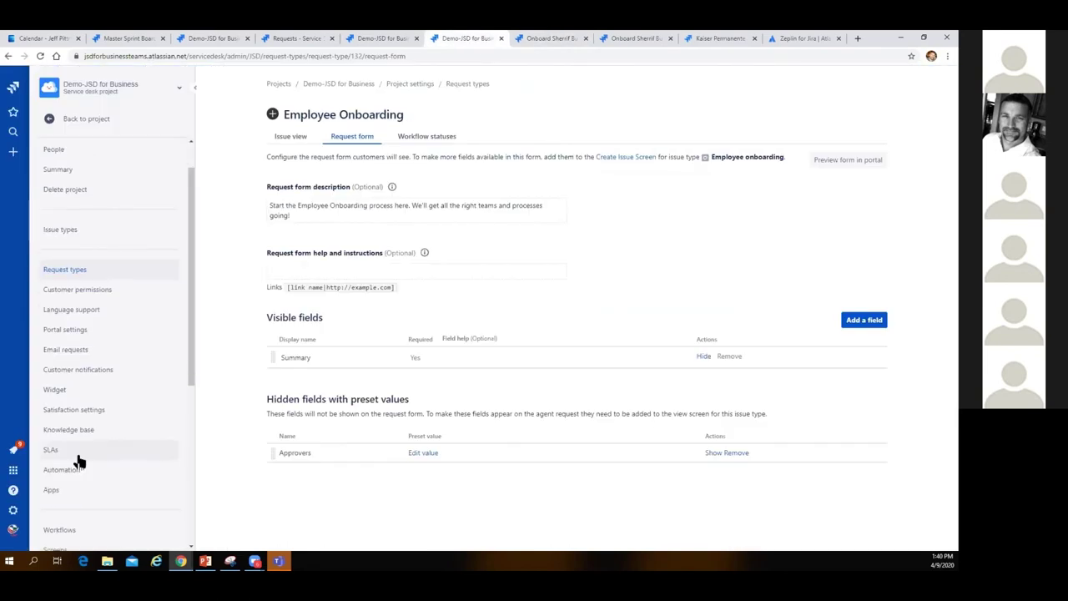
pyautogui.scroll(-3, 79, 455)
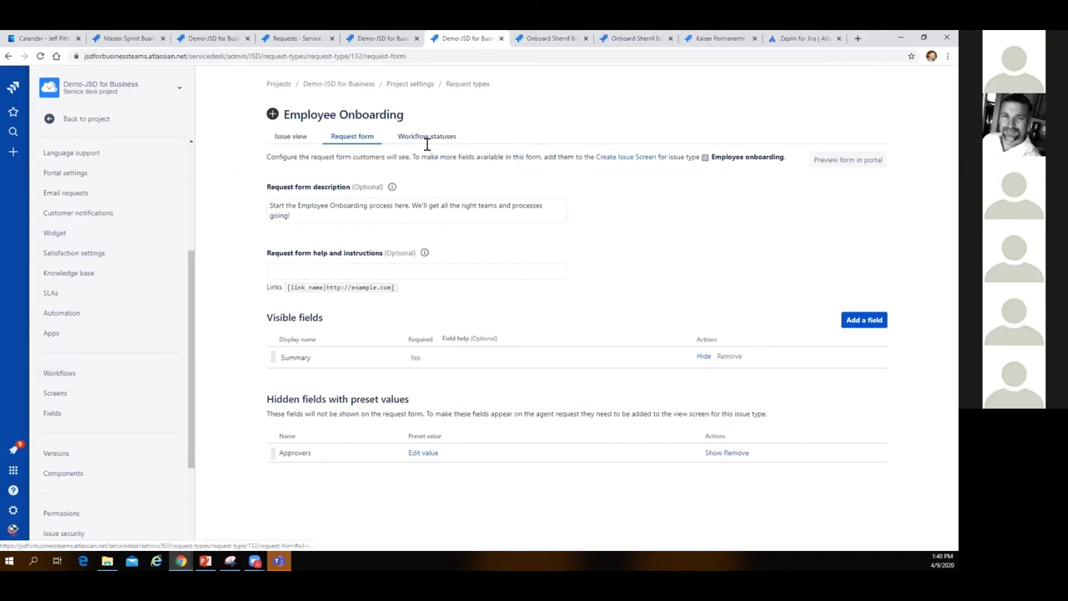
# Open request JSD-96 in the agent view, display its submitted HR On-boarding form and reopen it for editing
pyautogui.click(553, 39)
pyautogui.click(505, 115)
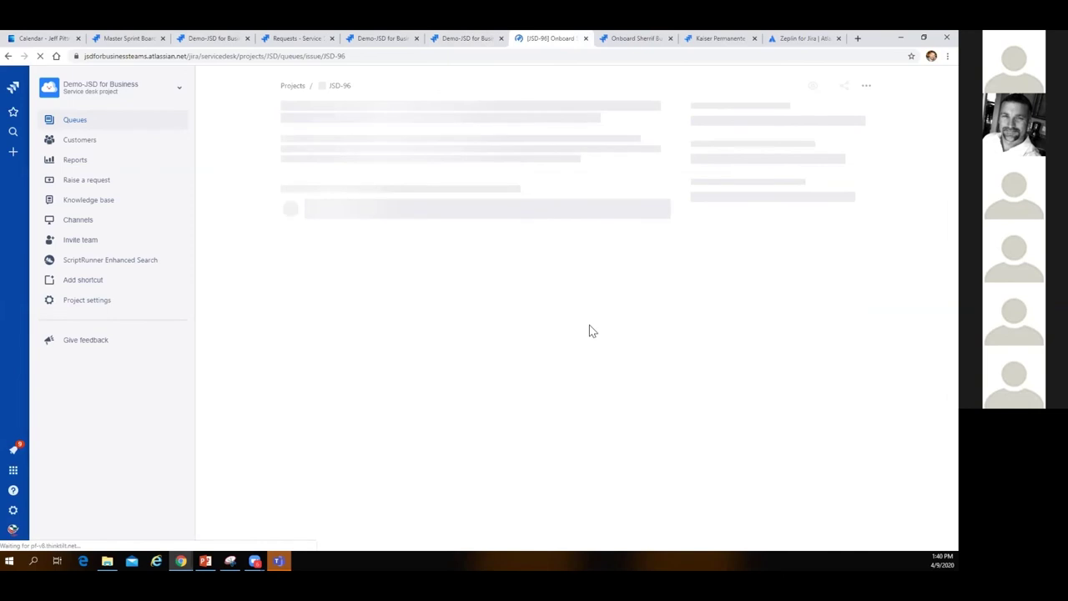
pyautogui.scroll(-1, 492, 359)
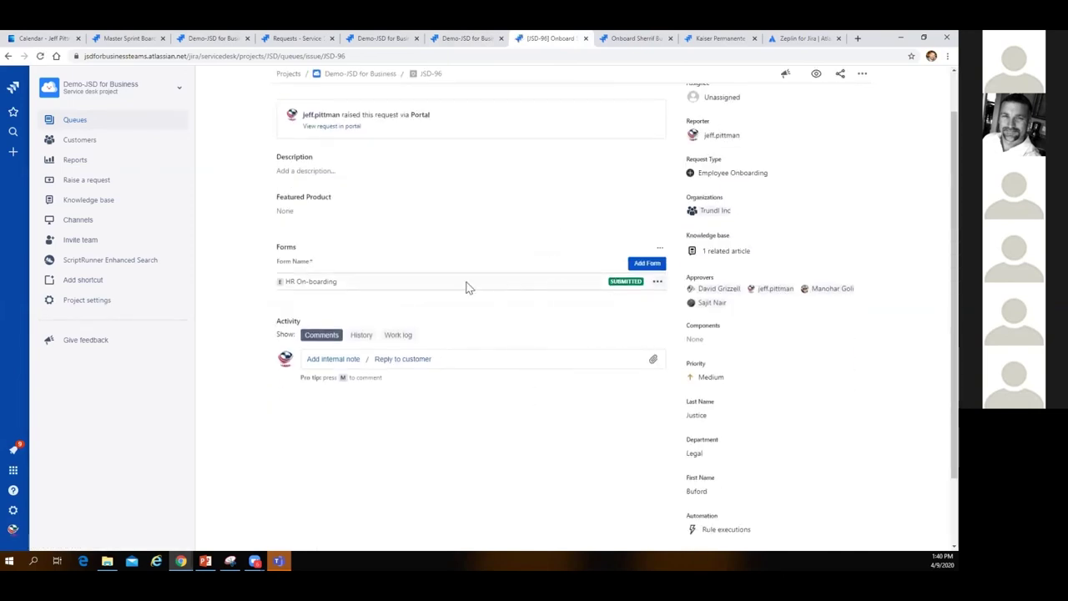
pyautogui.click(330, 281)
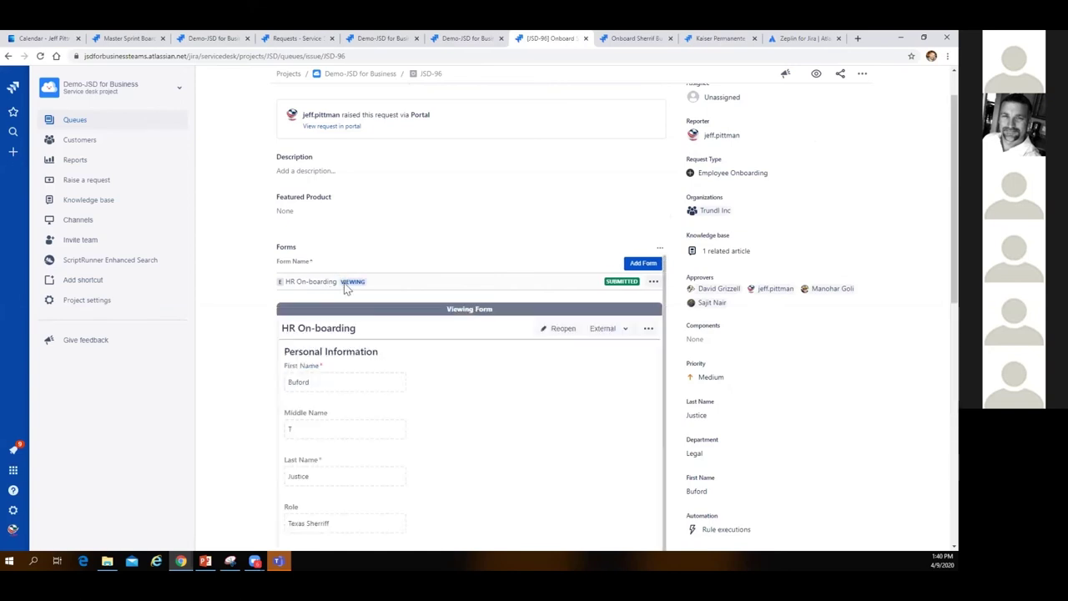
pyautogui.click(561, 332)
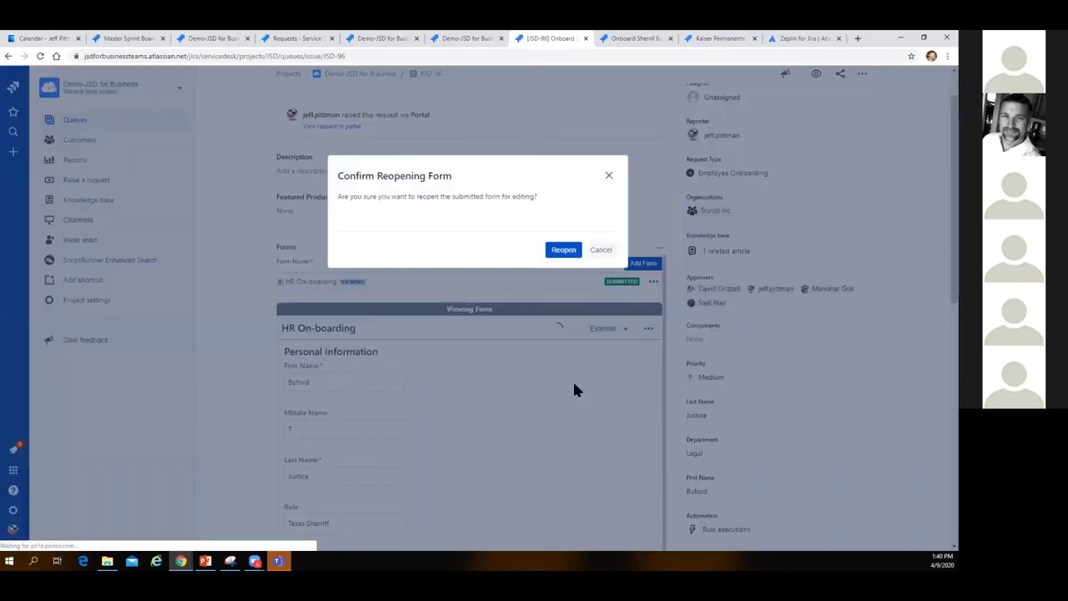
pyautogui.click(561, 250)
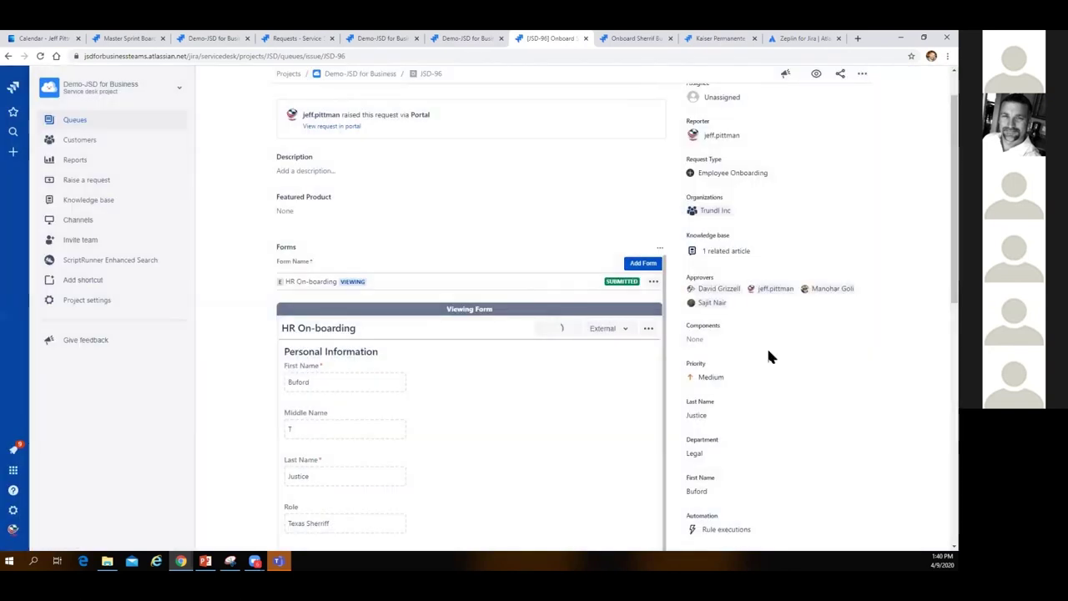
# Switch the type of employee to FTE and back to Contractor, discard the form changes and collapse the form
pyautogui.scroll(-5, 599, 379)
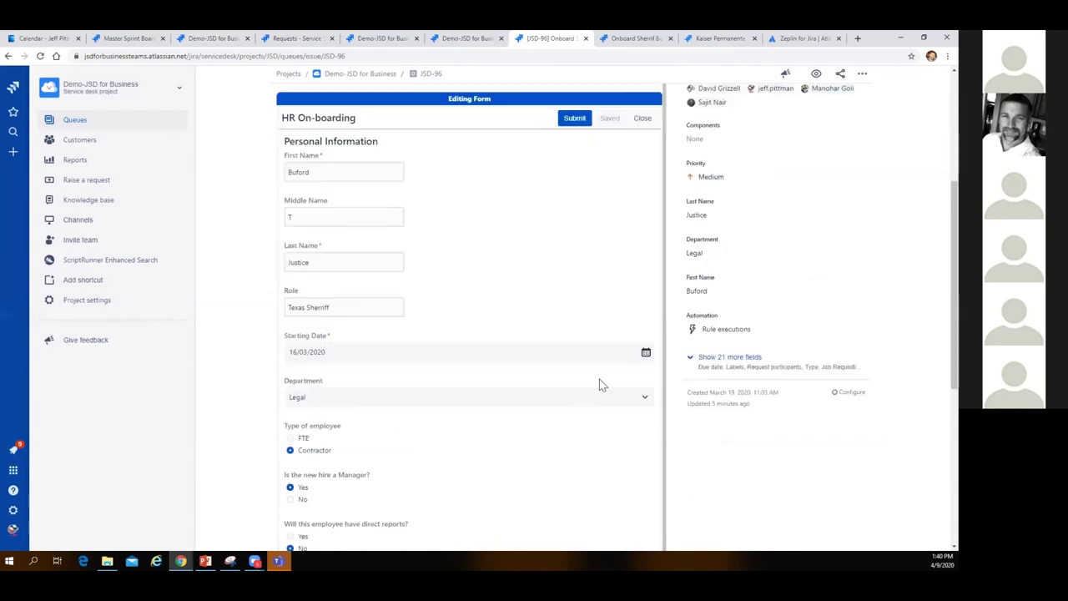
pyautogui.scroll(-1, 567, 395)
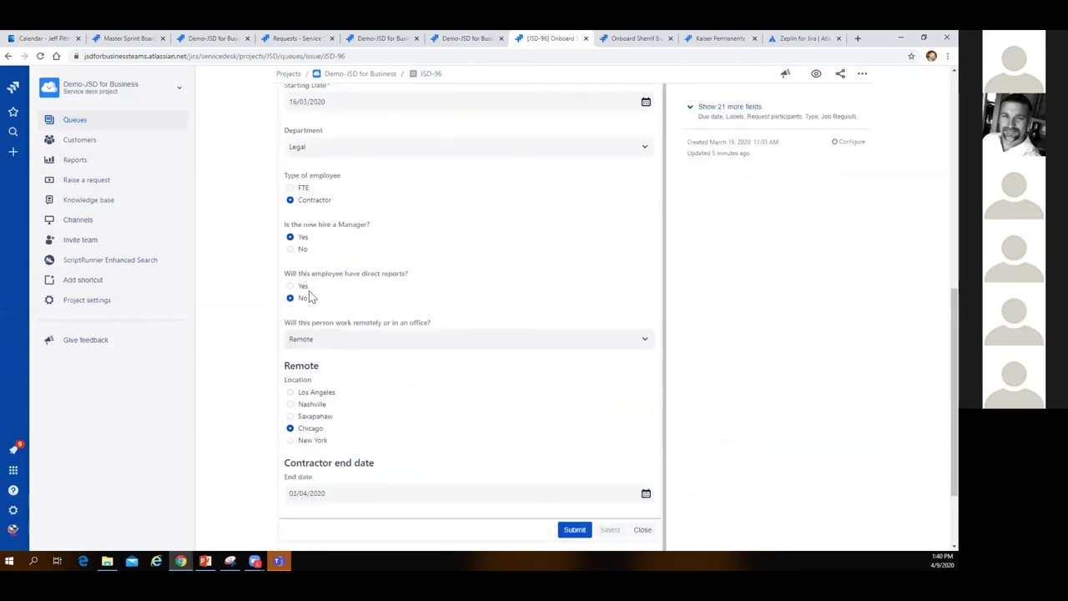
pyautogui.click(302, 191)
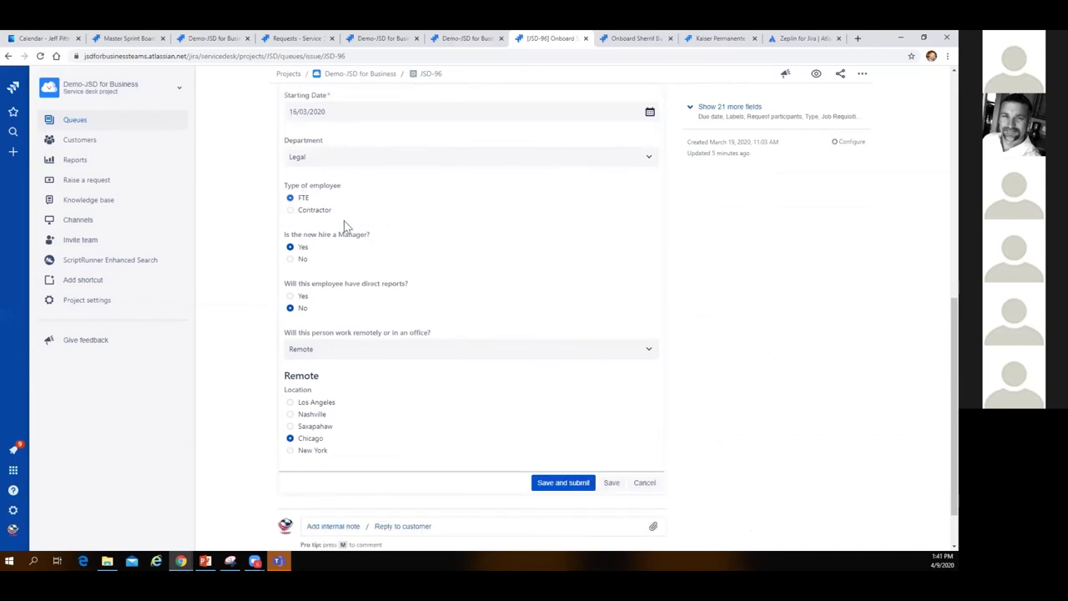
pyautogui.click(300, 215)
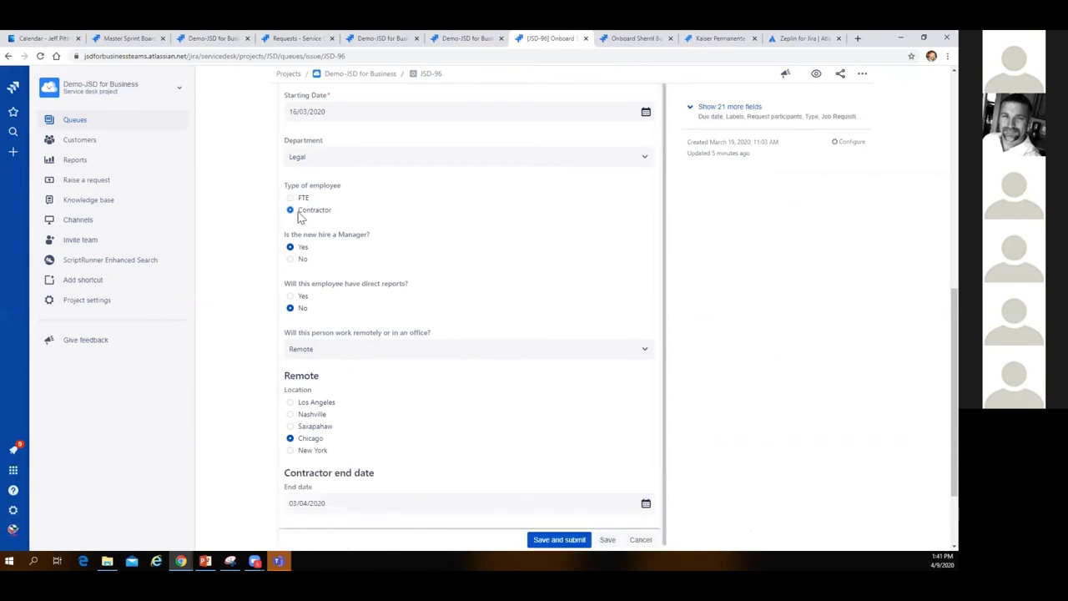
pyautogui.scroll(-1, 399, 400)
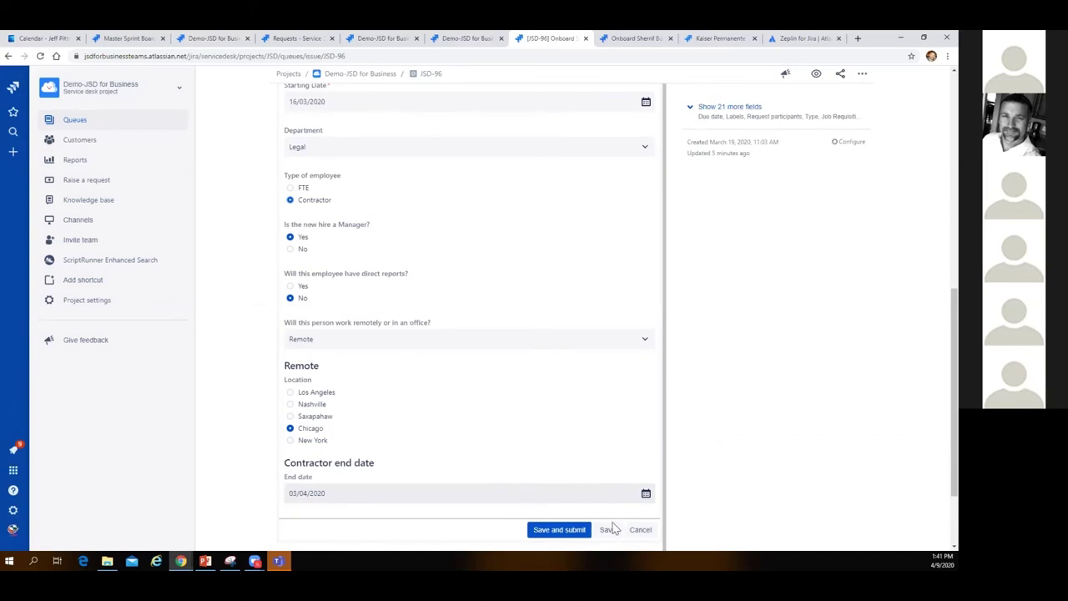
pyautogui.click(641, 530)
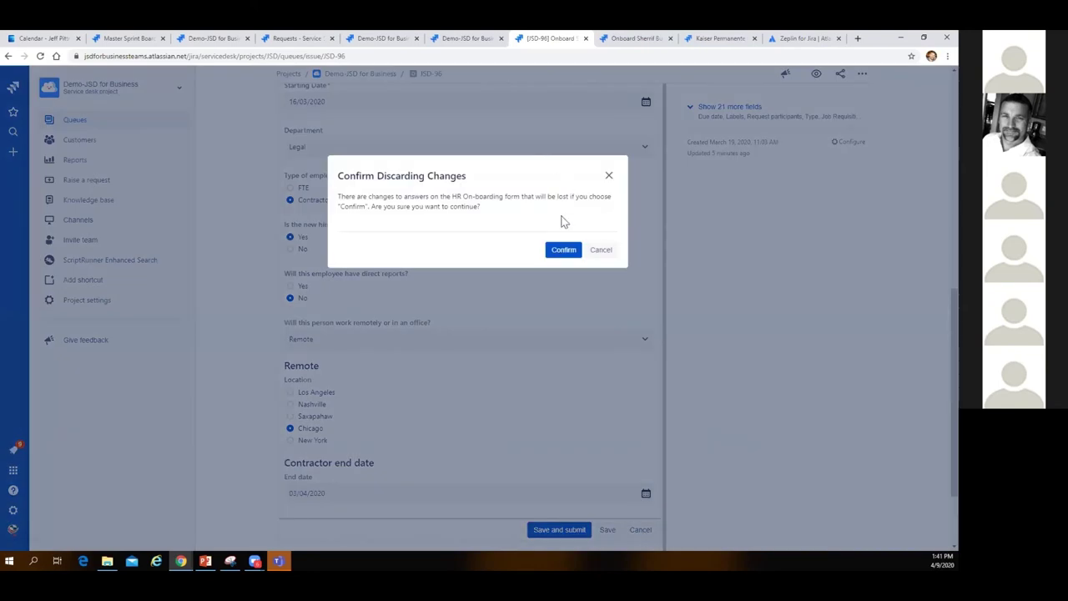
pyautogui.click(565, 249)
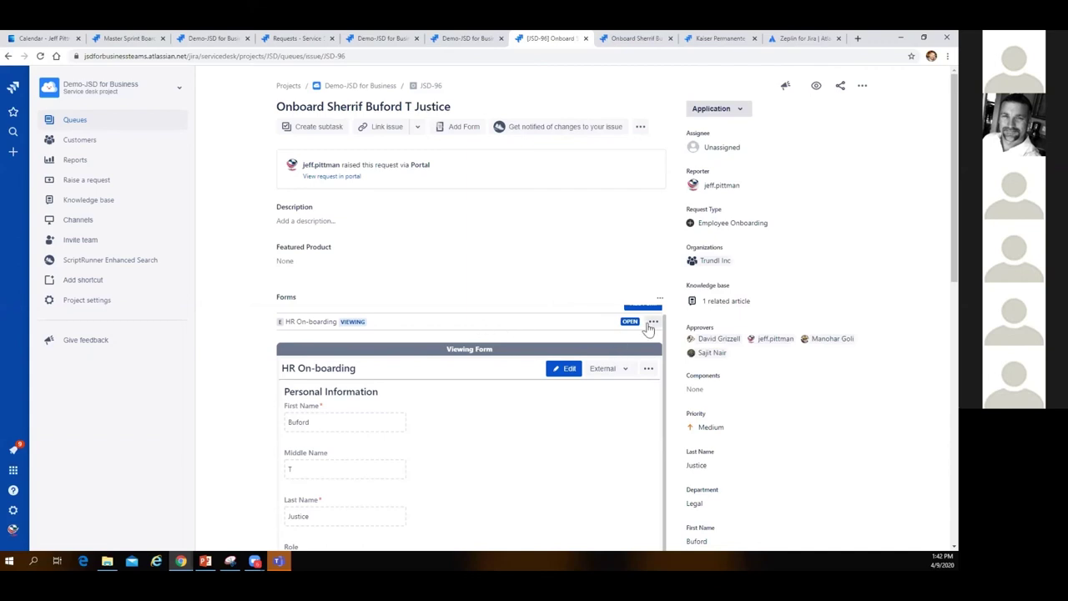
pyautogui.click(386, 322)
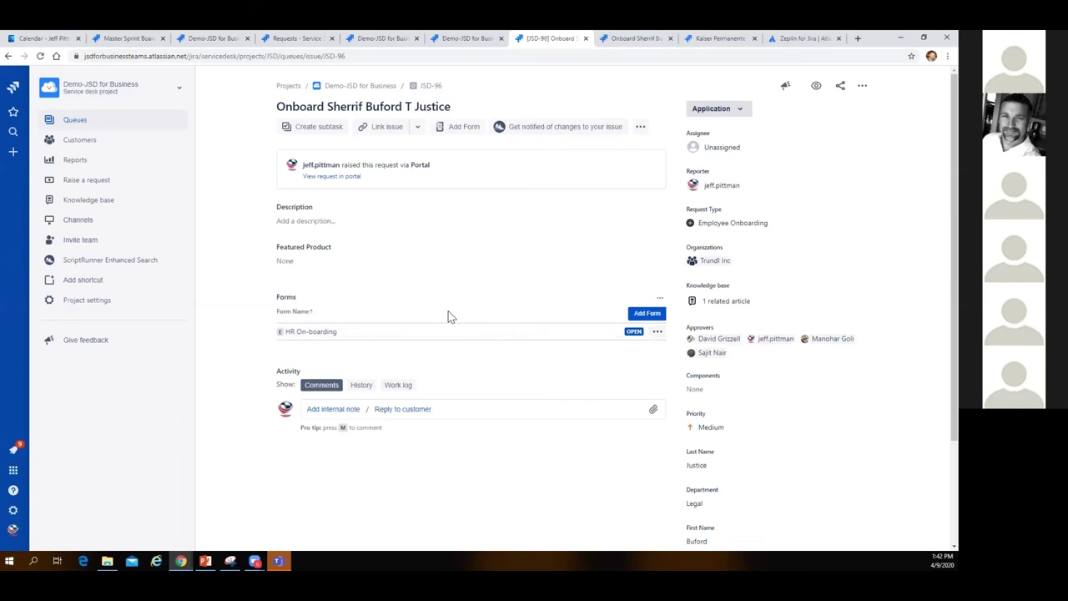
# Open the project's automation rules, examine the "Add Subtasks for Phishing Email Requests upon Moving to In Progress" rule and return to the list
pyautogui.click(469, 39)
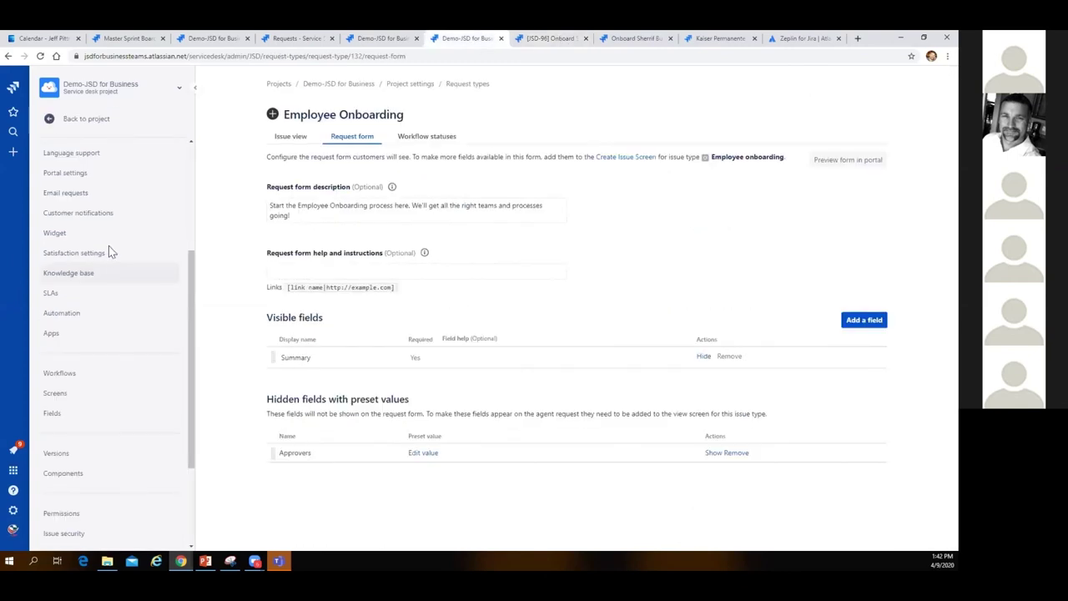
pyautogui.scroll(-3, 107, 267)
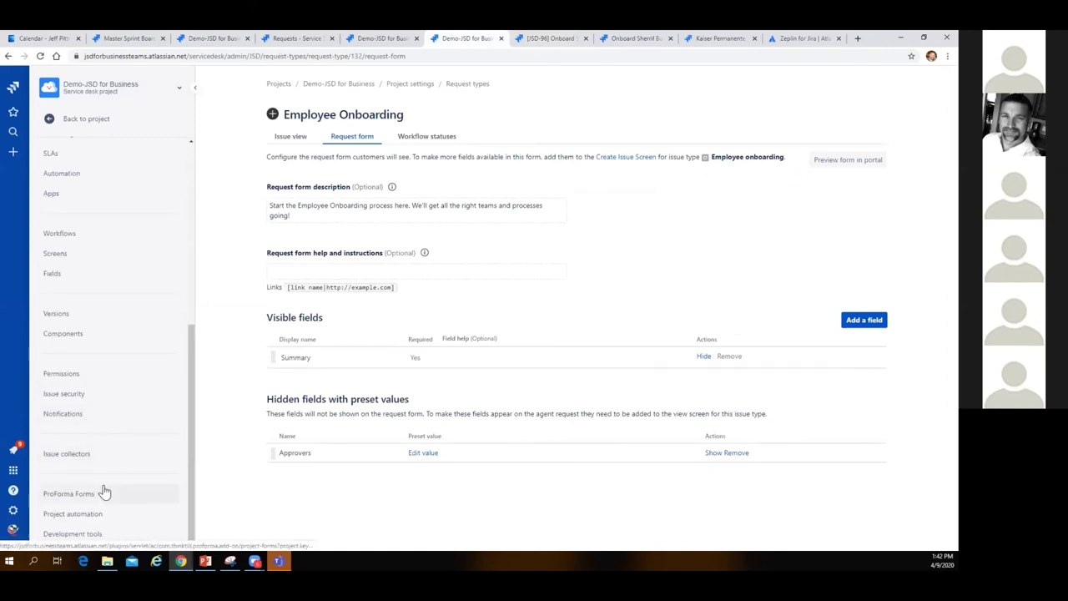
pyautogui.click(115, 515)
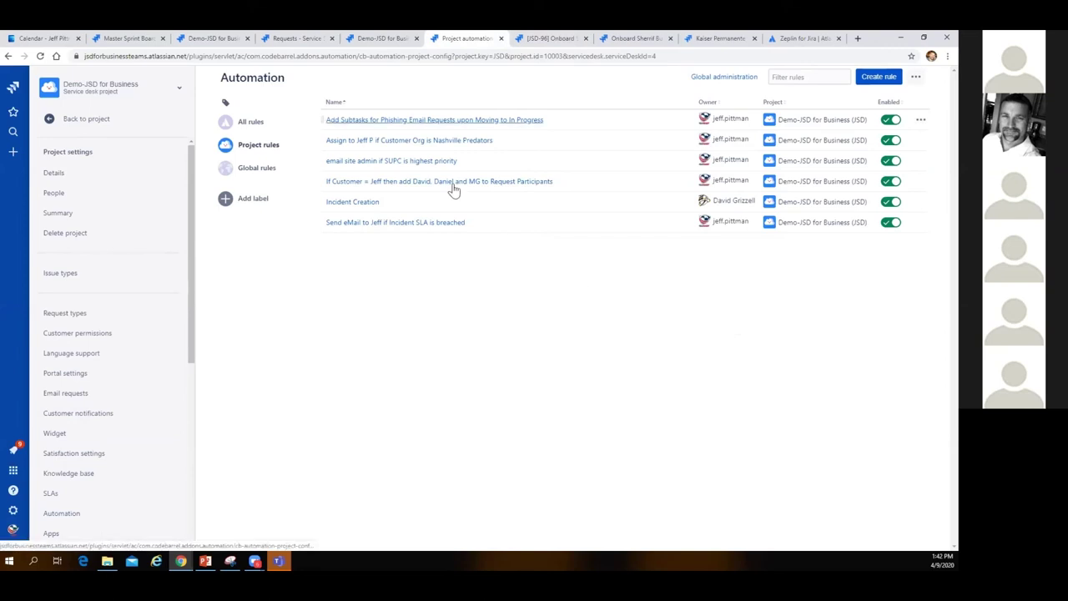
pyautogui.click(444, 120)
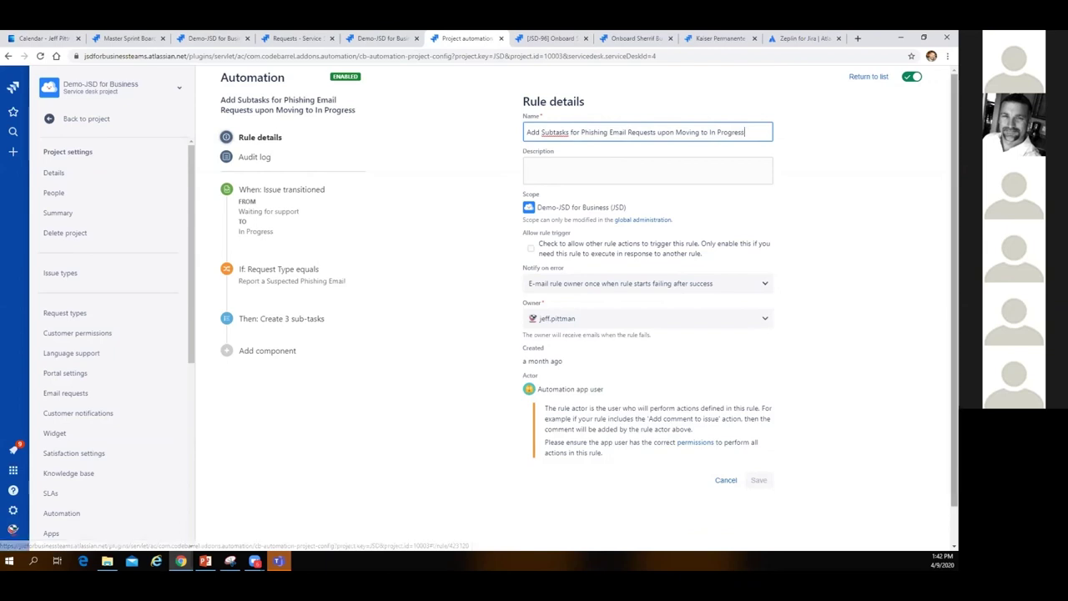
pyautogui.hotkey('alt', 'Tab')
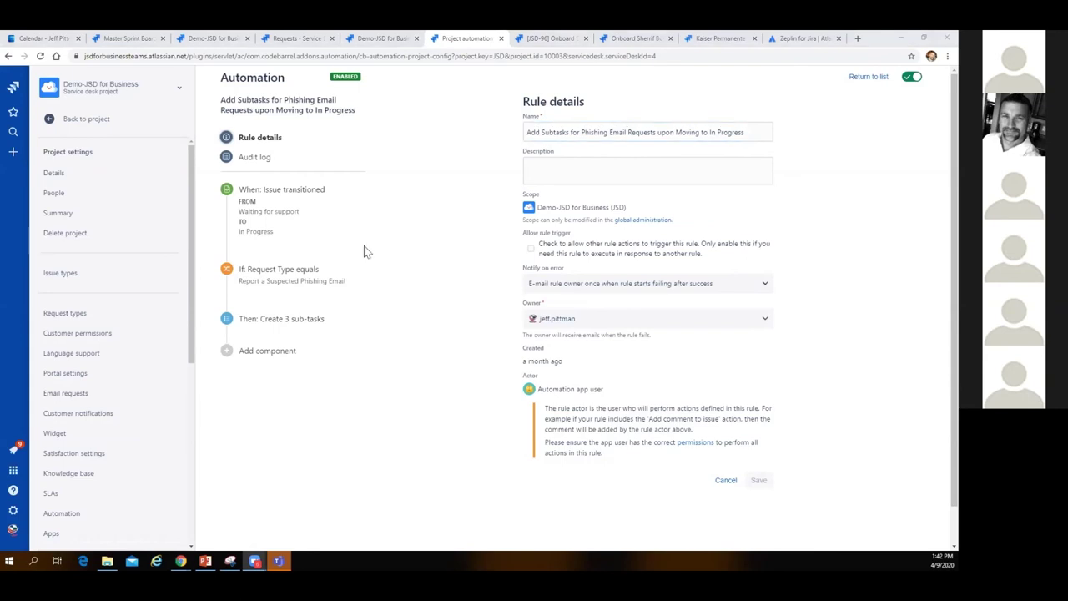
pyautogui.click(331, 288)
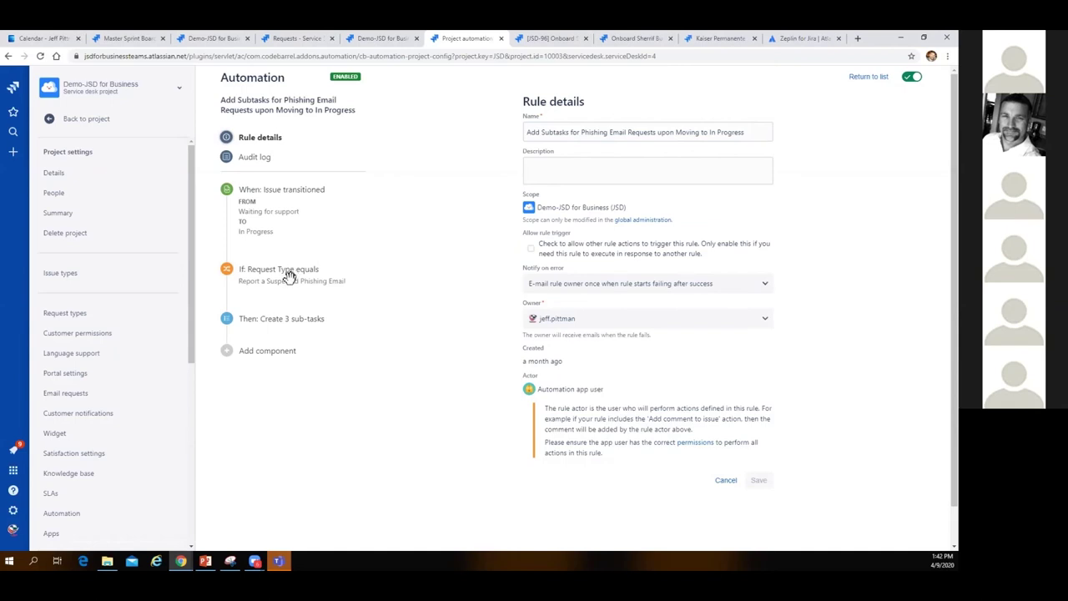
pyautogui.scroll(-3, 125, 434)
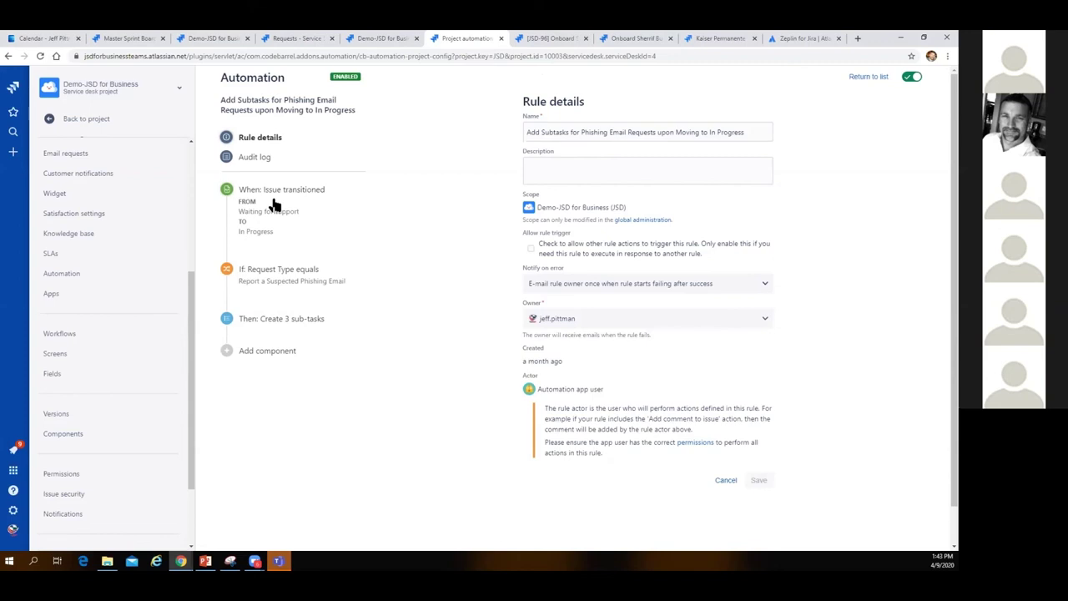
pyautogui.click(868, 77)
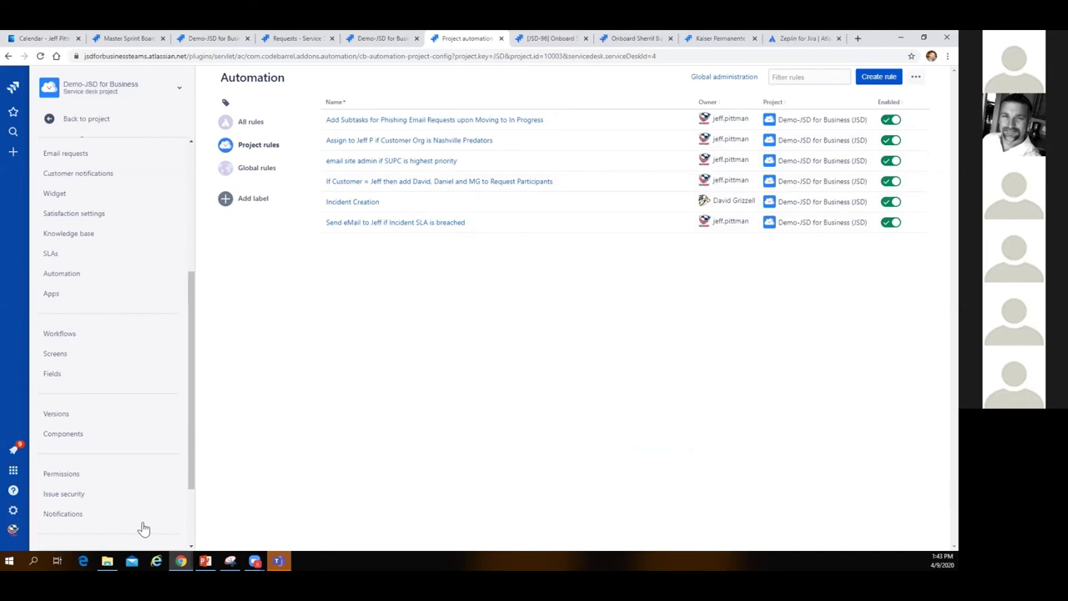
# Open the Interview Process Workflow for editing from the project's workflows and show it as a diagram
pyautogui.scroll(-2, 125, 501)
pyautogui.scroll(4, 116, 434)
pyautogui.click(114, 383)
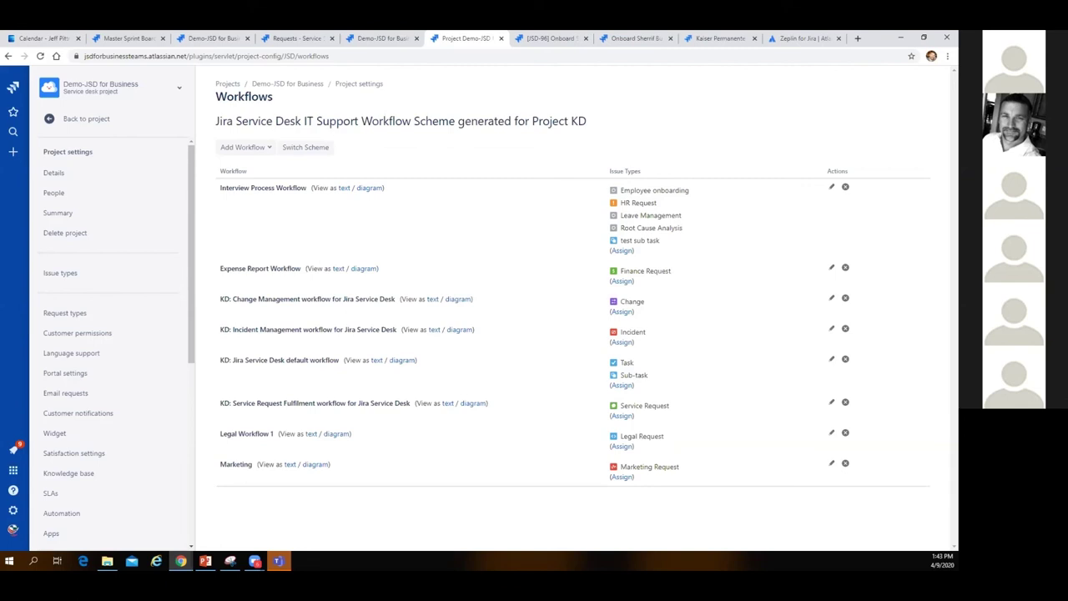
pyautogui.click(832, 190)
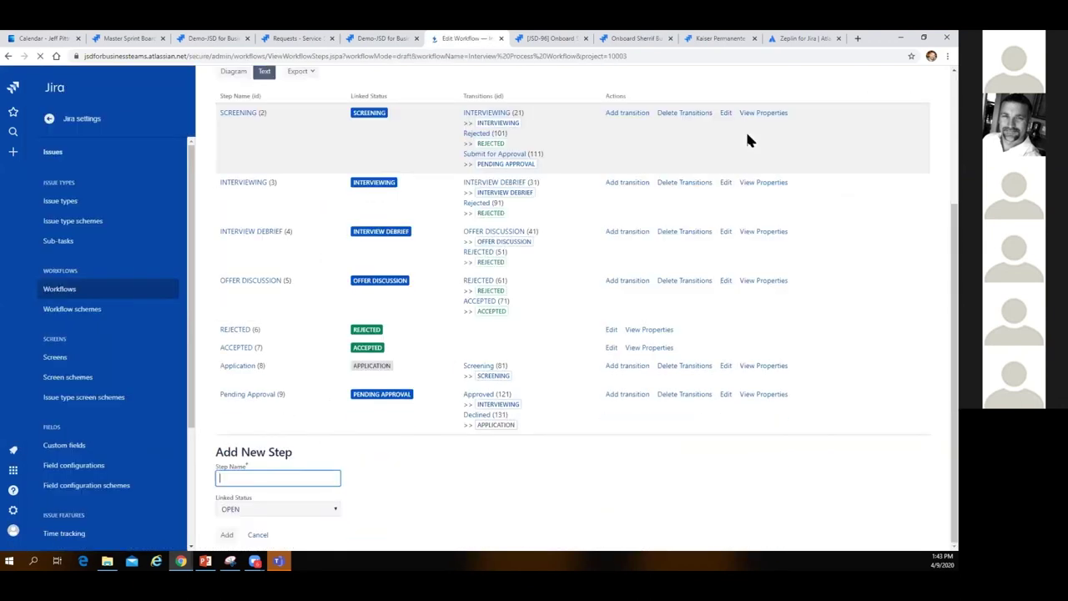
pyautogui.scroll(3, 384, 284)
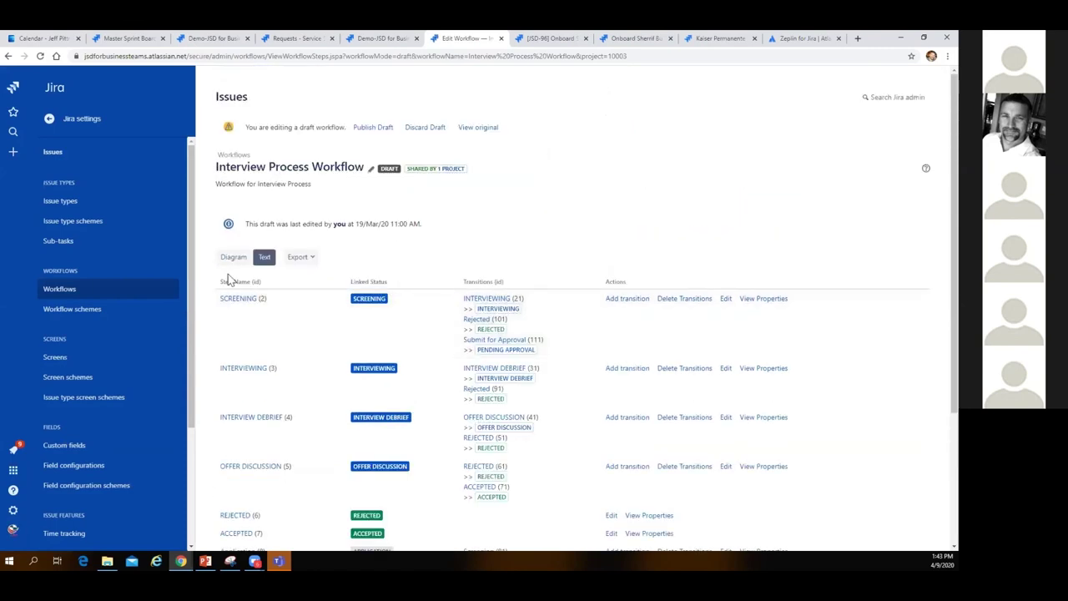
pyautogui.click(234, 259)
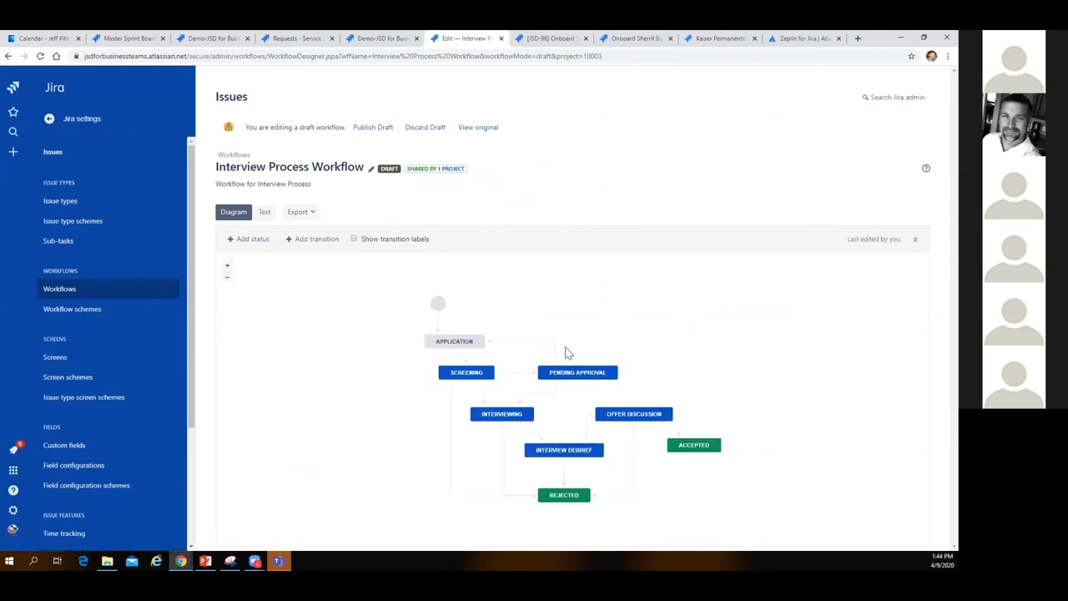
# Inspect the Screening transition, select the Submit for Approval transition in the diagram and open its post functions
pyautogui.click(466, 360)
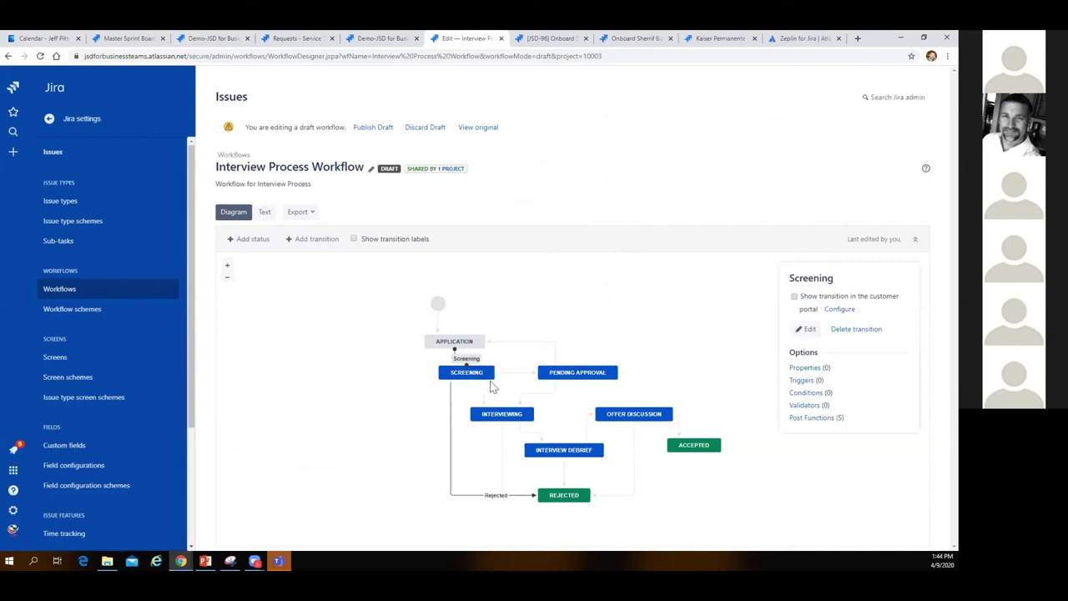
pyautogui.click(522, 375)
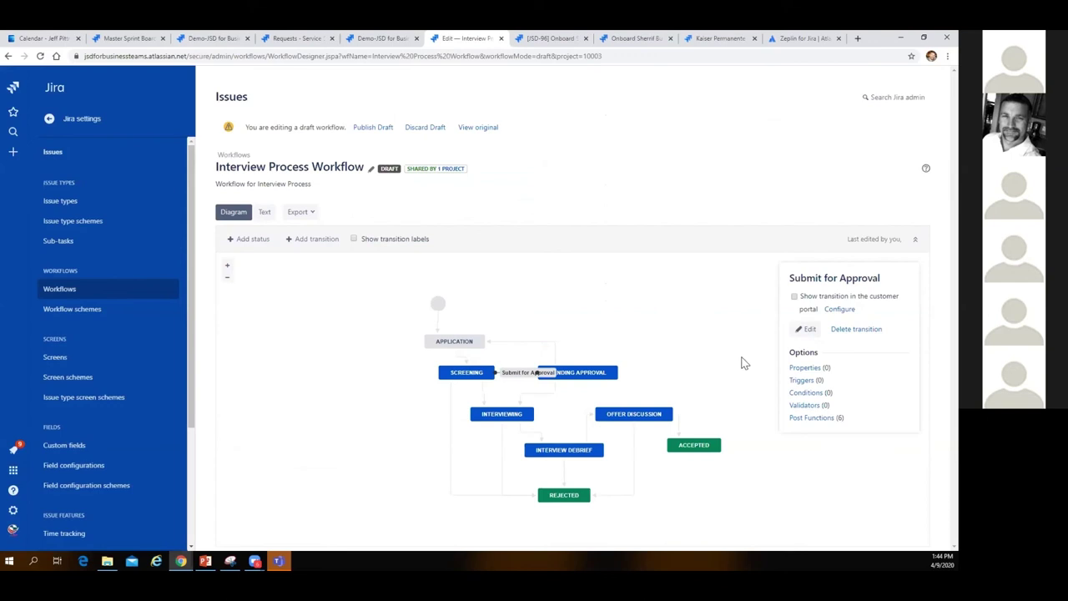
pyautogui.click(811, 419)
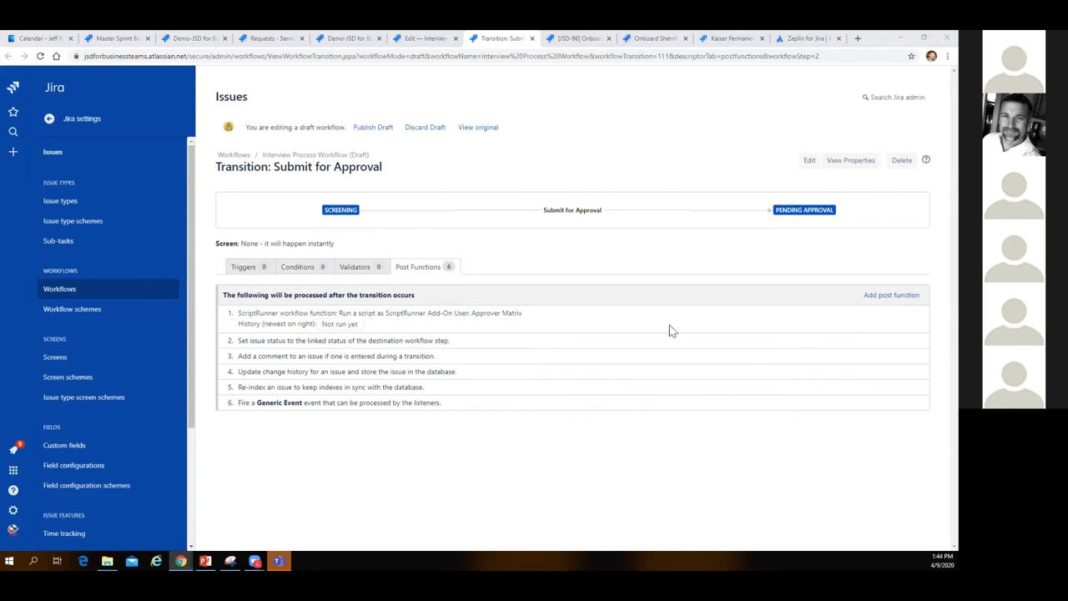
# Add a ScriptRunner Post-Function to the Submit for Approval transition, leaving its parameters unset
pyautogui.click(890, 297)
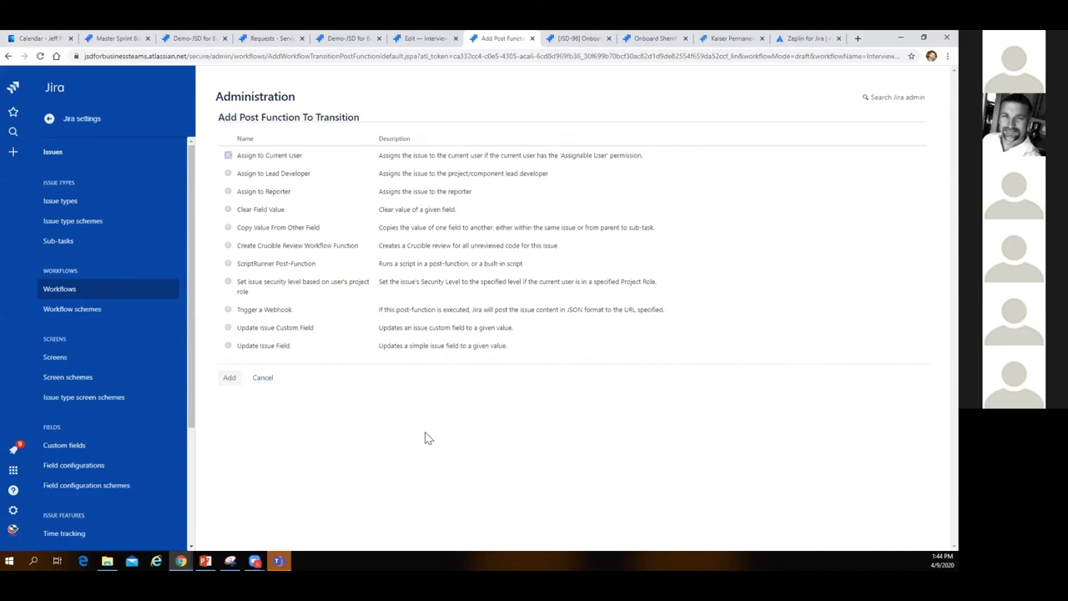
pyautogui.click(228, 263)
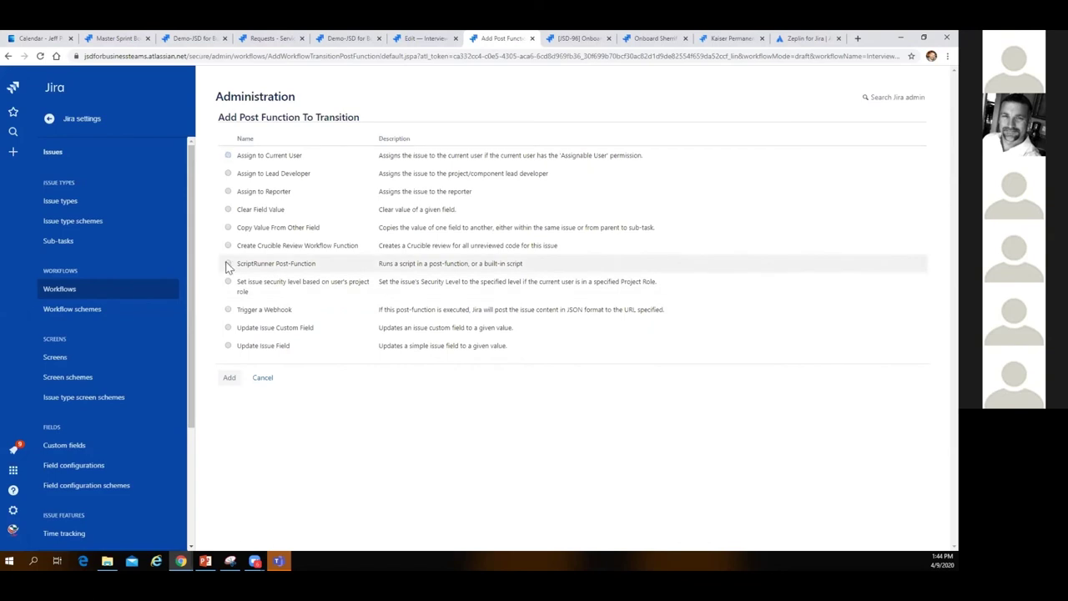
pyautogui.click(232, 380)
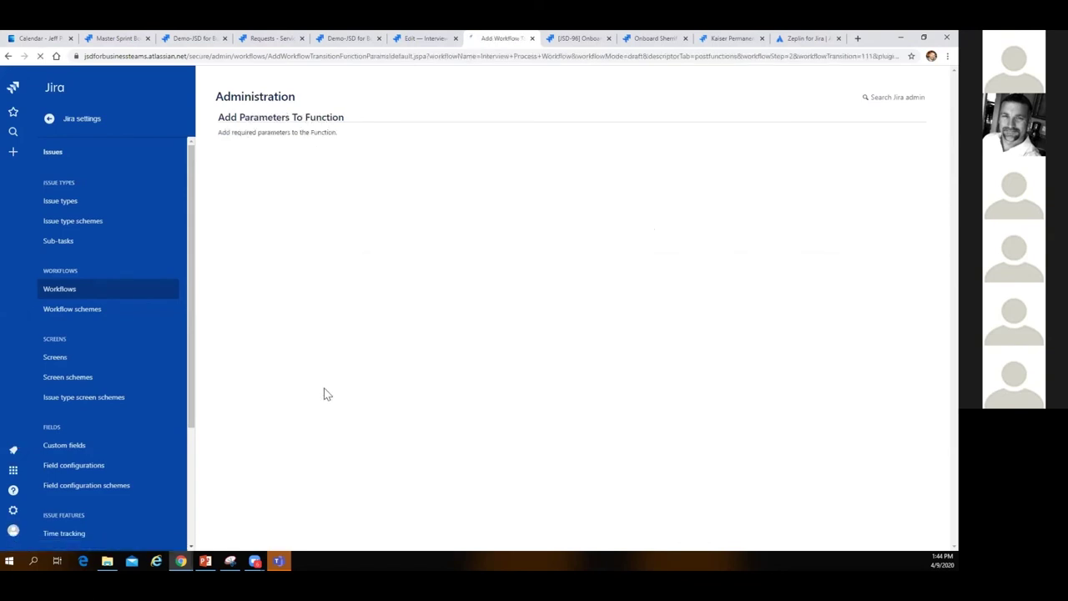
pyautogui.click(298, 234)
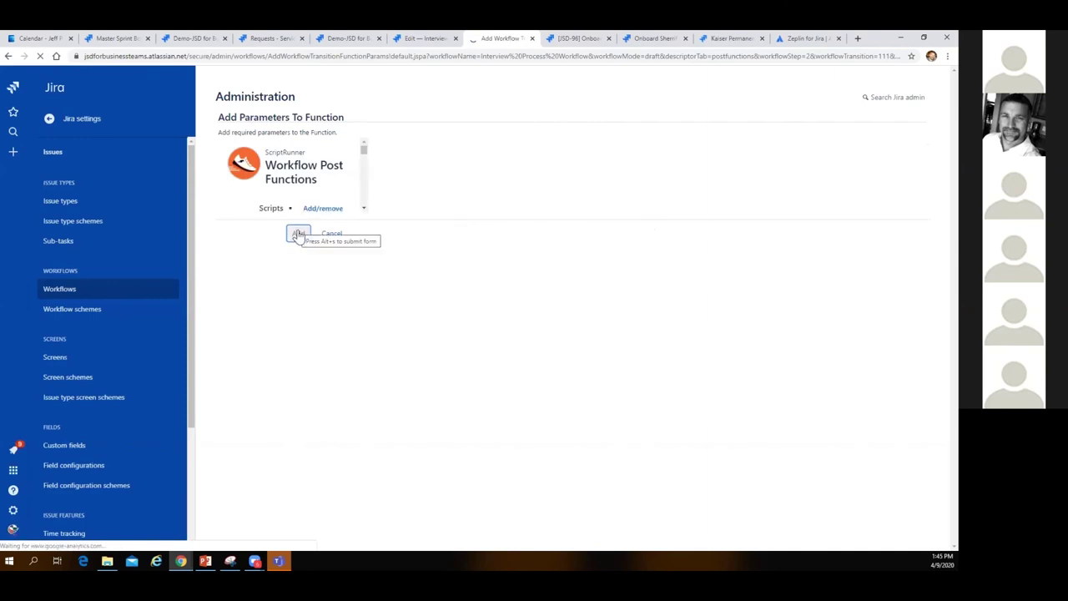
# Choose the Run Script function for the Submit for Approval transition and examine its condition, run-as user and code settings
pyautogui.click(325, 209)
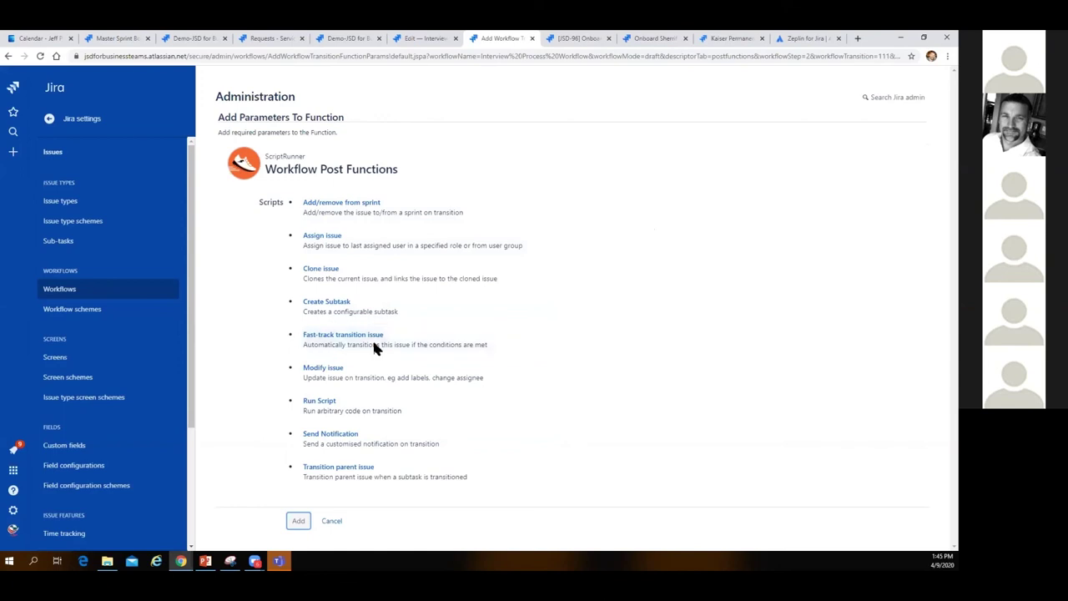
pyautogui.click(368, 407)
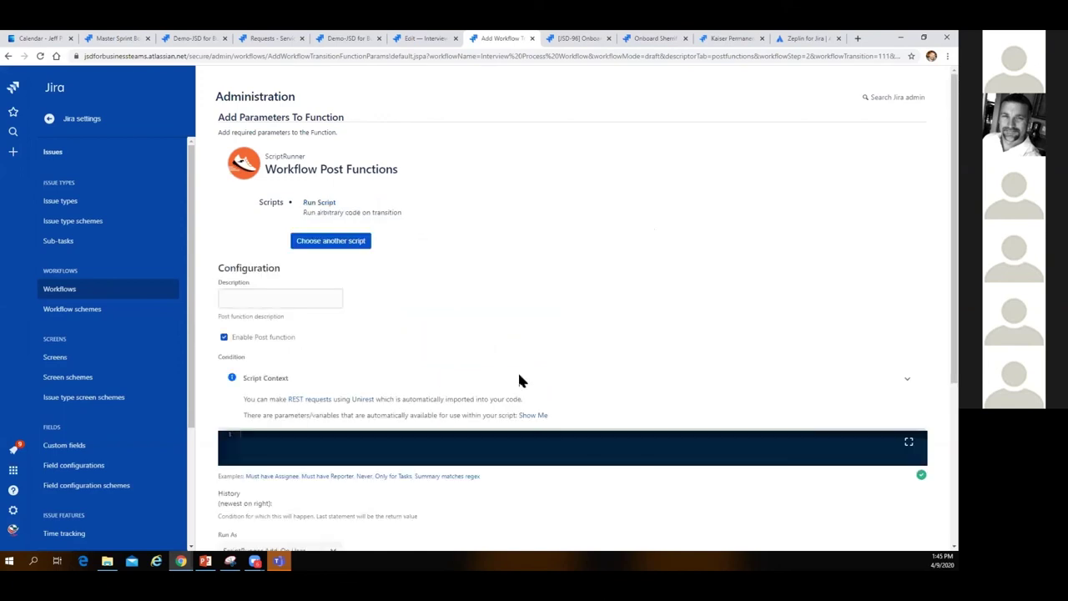
pyautogui.scroll(-1, 538, 348)
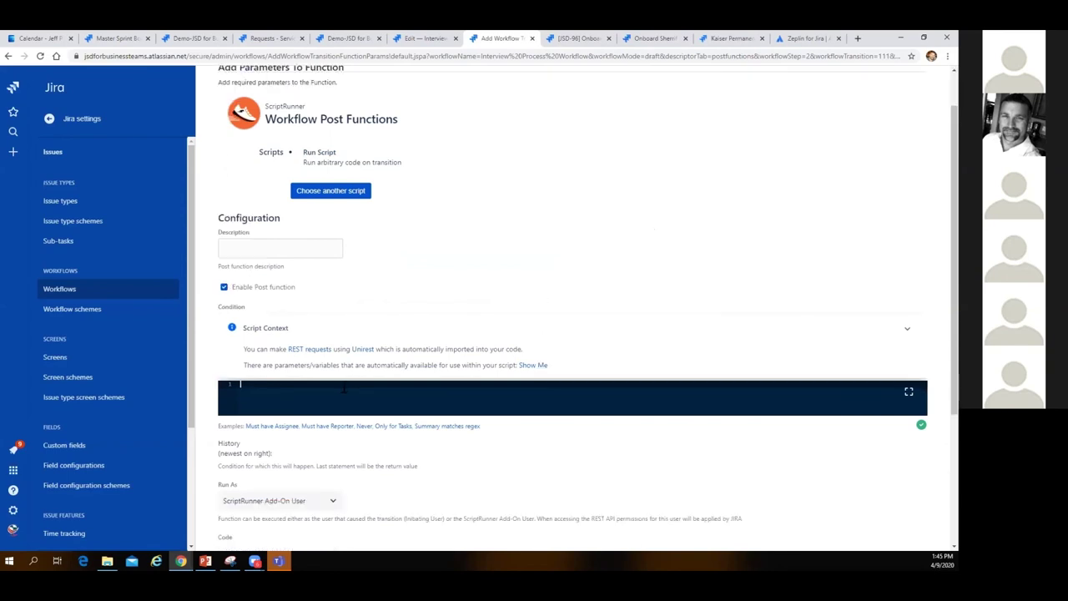
pyautogui.scroll(-1, 467, 392)
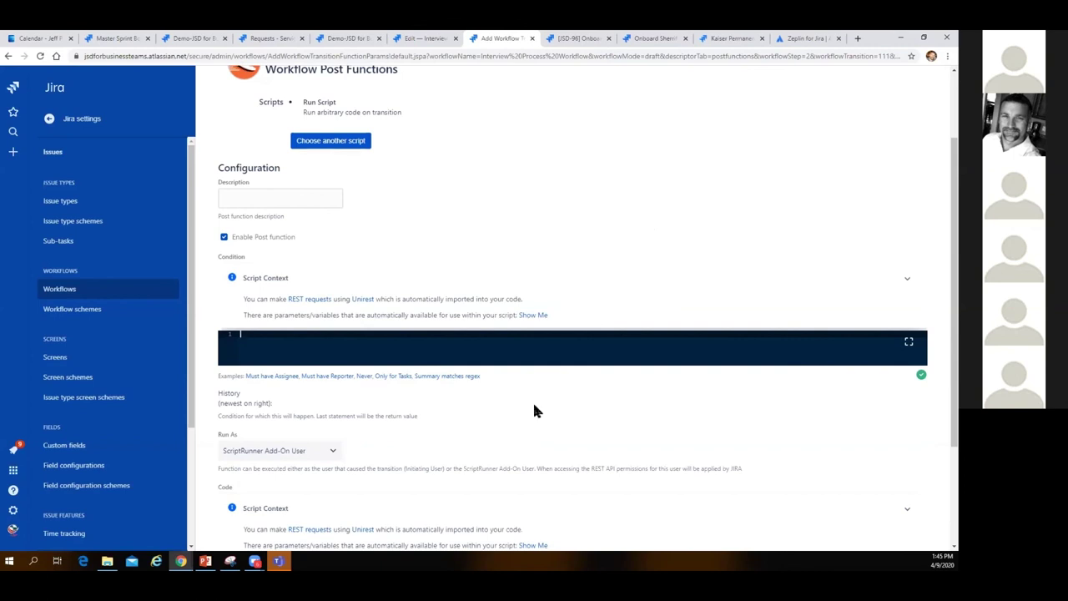
pyautogui.scroll(-2, 539, 410)
pyautogui.scroll(3, 541, 411)
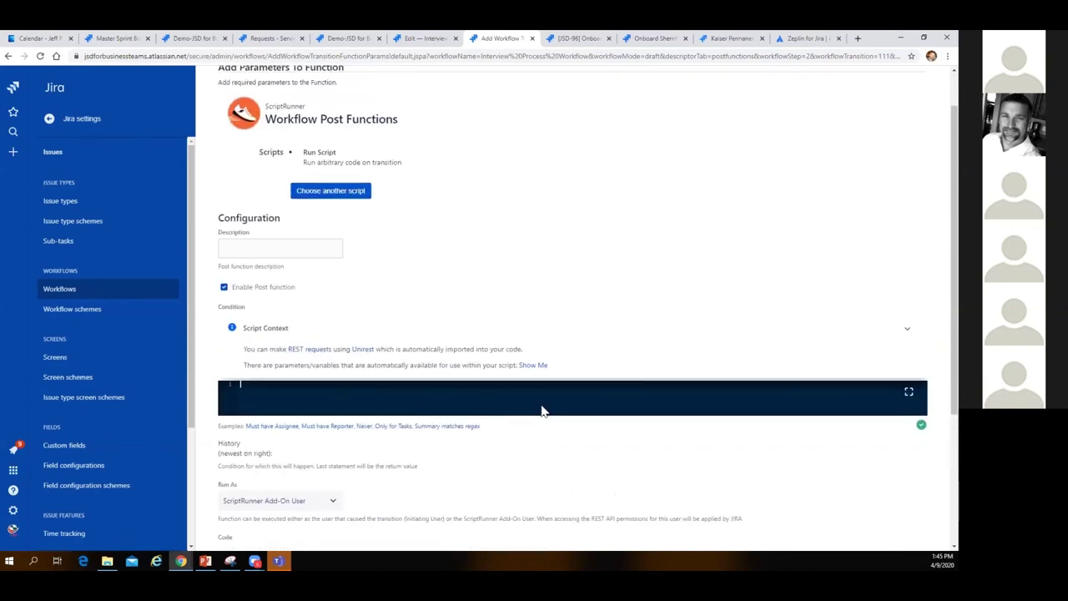
pyautogui.scroll(-4, 541, 411)
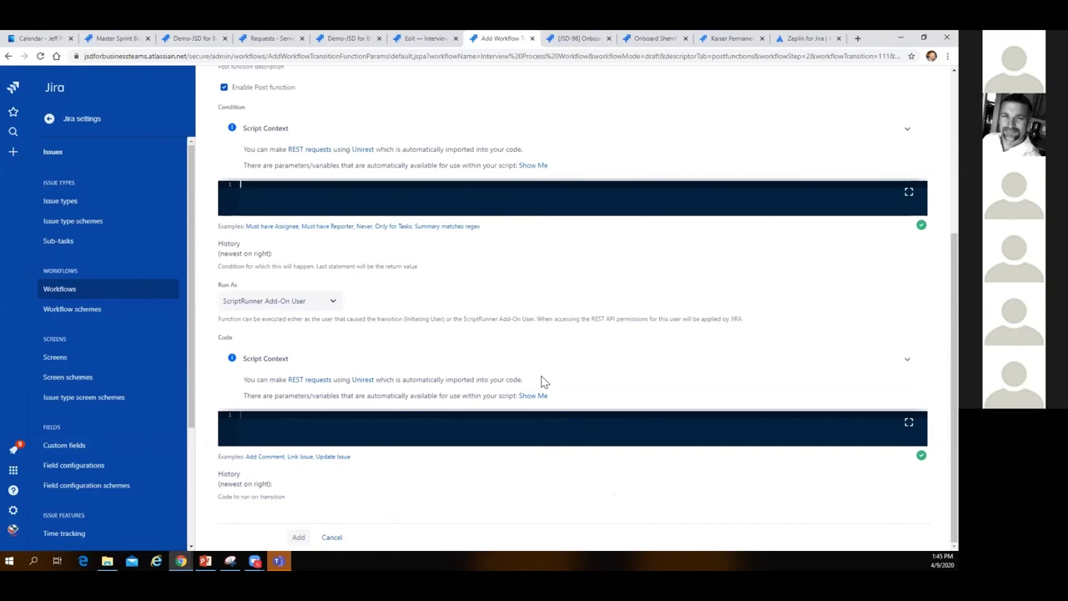
pyautogui.scroll(5, 543, 377)
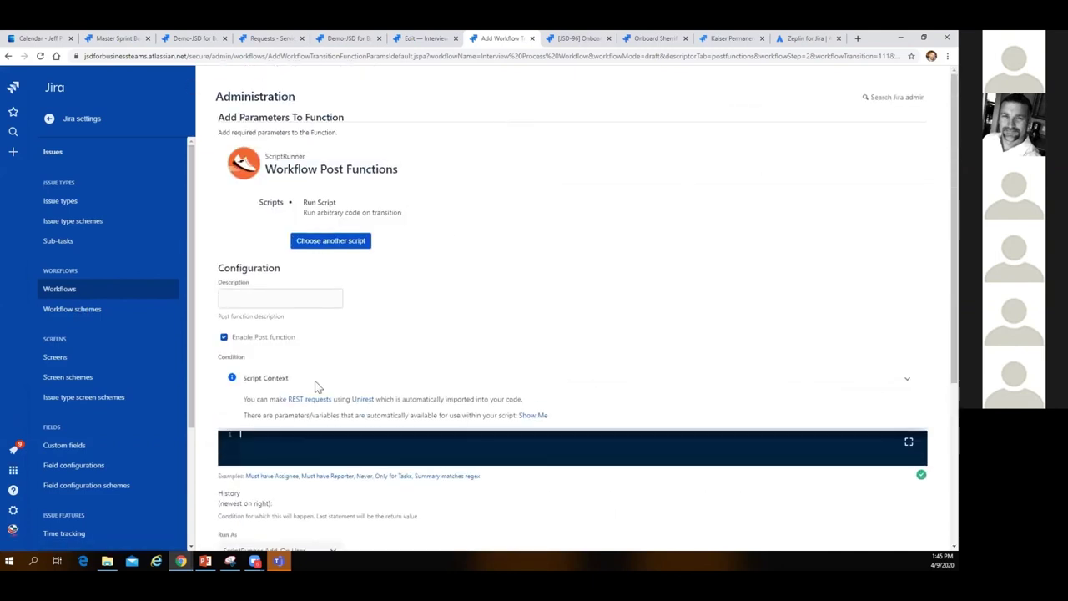
pyautogui.scroll(-2, 480, 325)
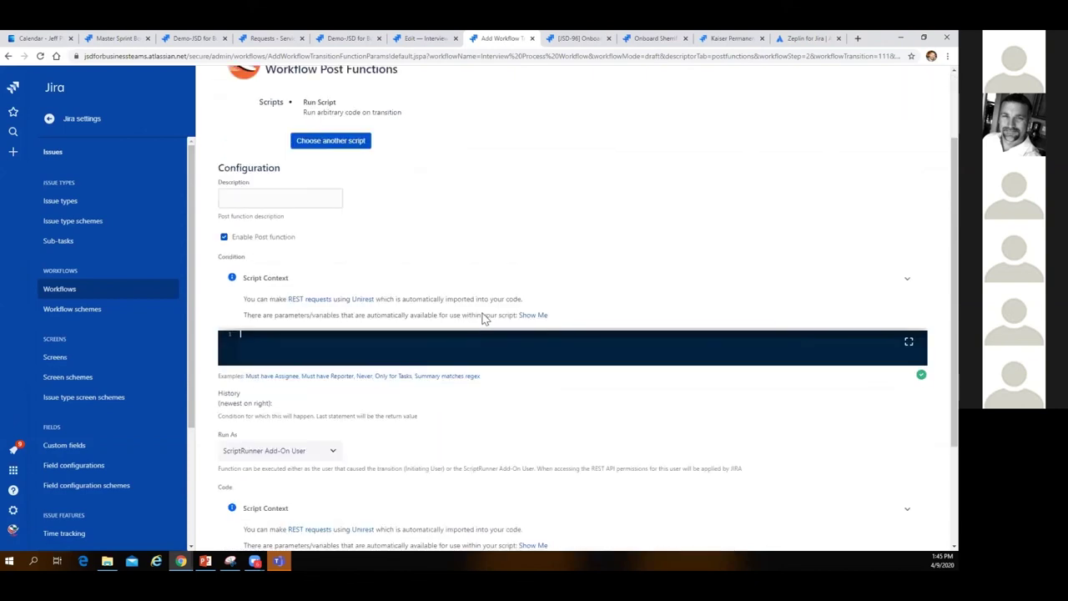
pyautogui.scroll(2, 476, 297)
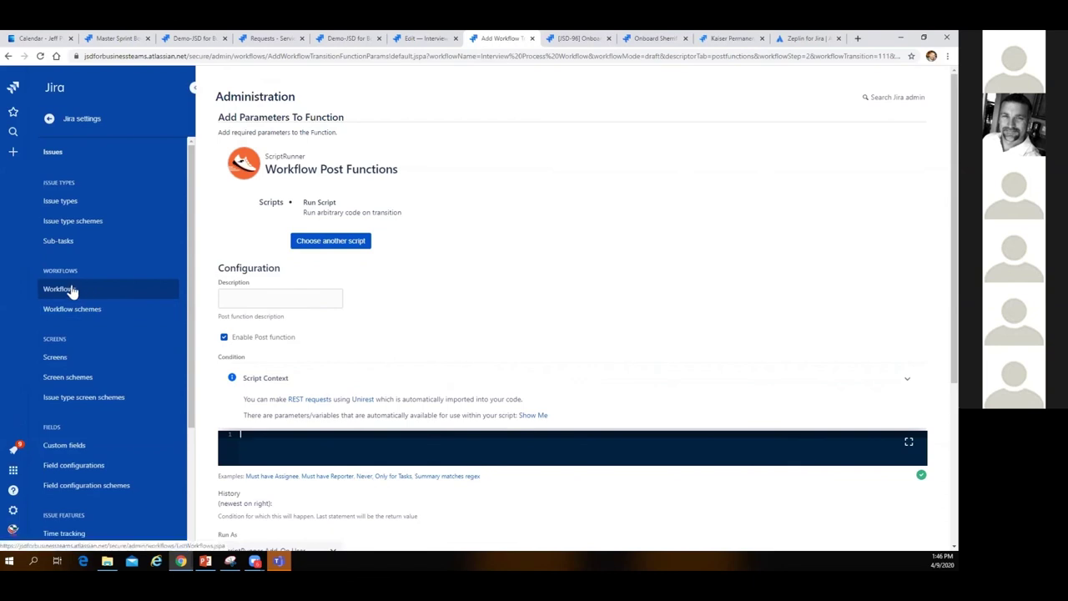
# Leave the post function setup and open the Demo-JSD for Business project from the project administration list
pyautogui.click(72, 121)
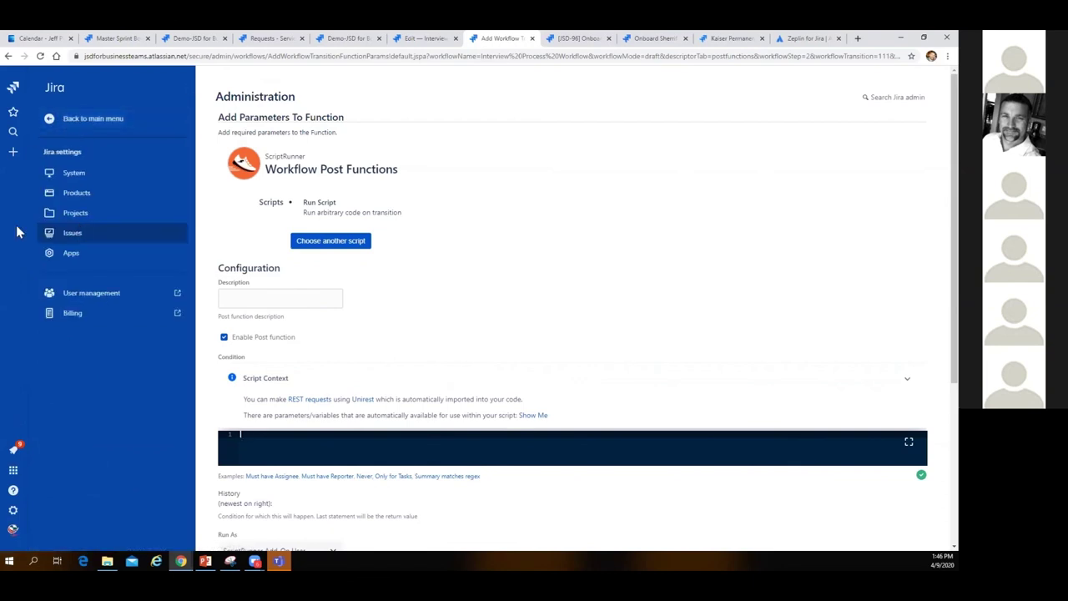
pyautogui.click(77, 214)
pyautogui.click(99, 177)
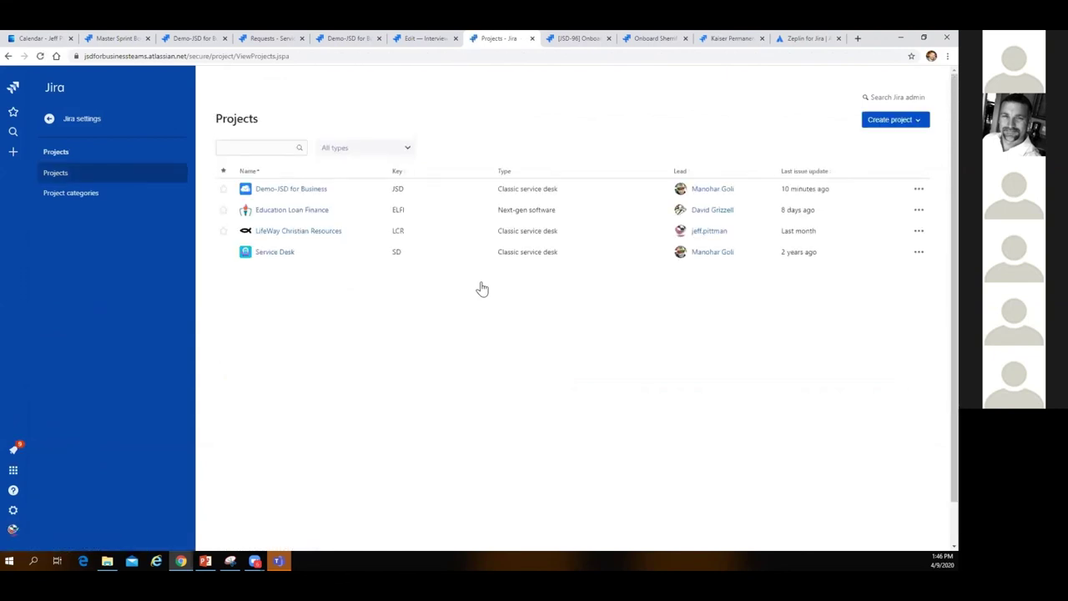
pyautogui.click(290, 190)
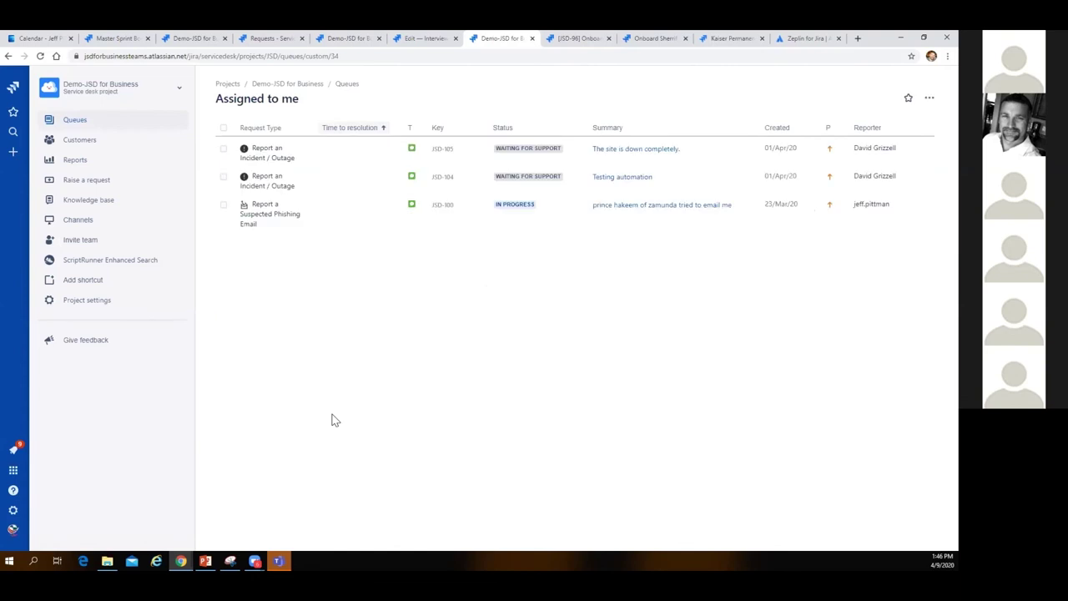
# Open the Interview Process Workflow for editing from the project's workflow settings and show it as a diagram
pyautogui.click(68, 302)
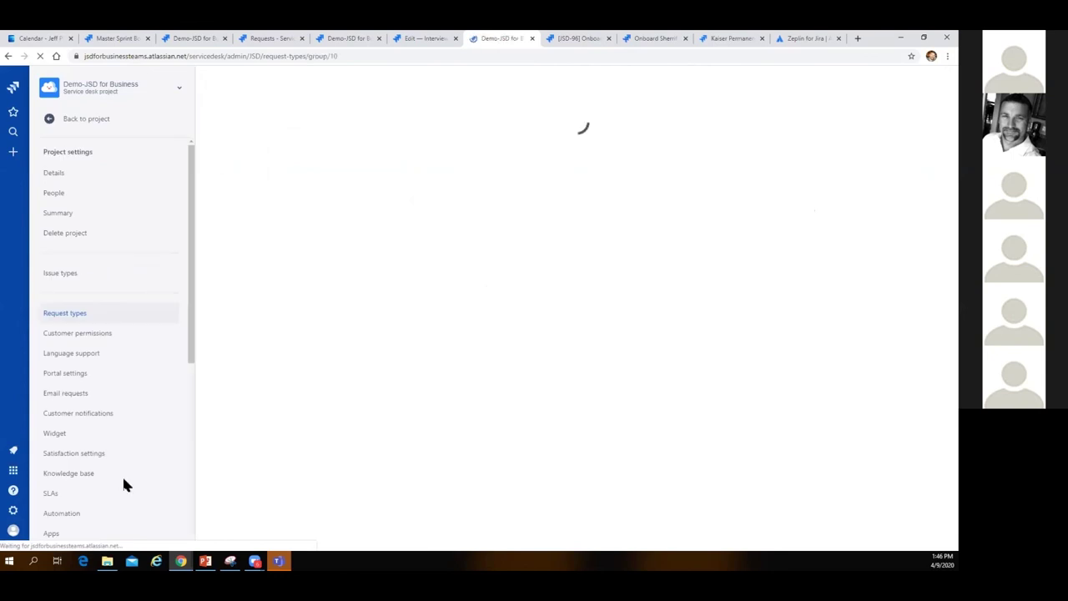
pyautogui.scroll(-1, 123, 427)
pyautogui.scroll(-3, 122, 426)
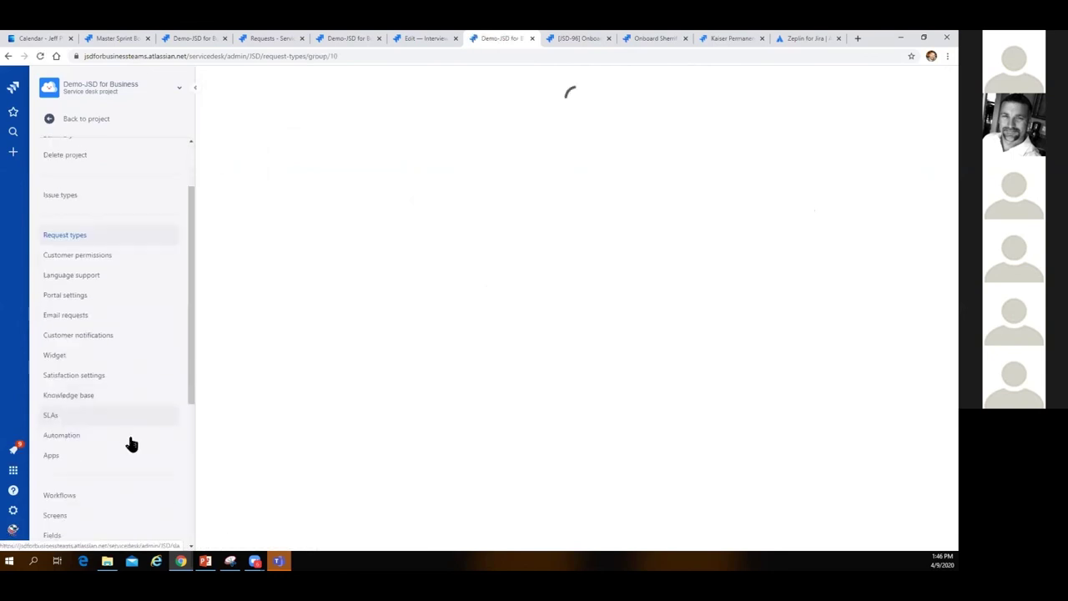
pyautogui.click(92, 380)
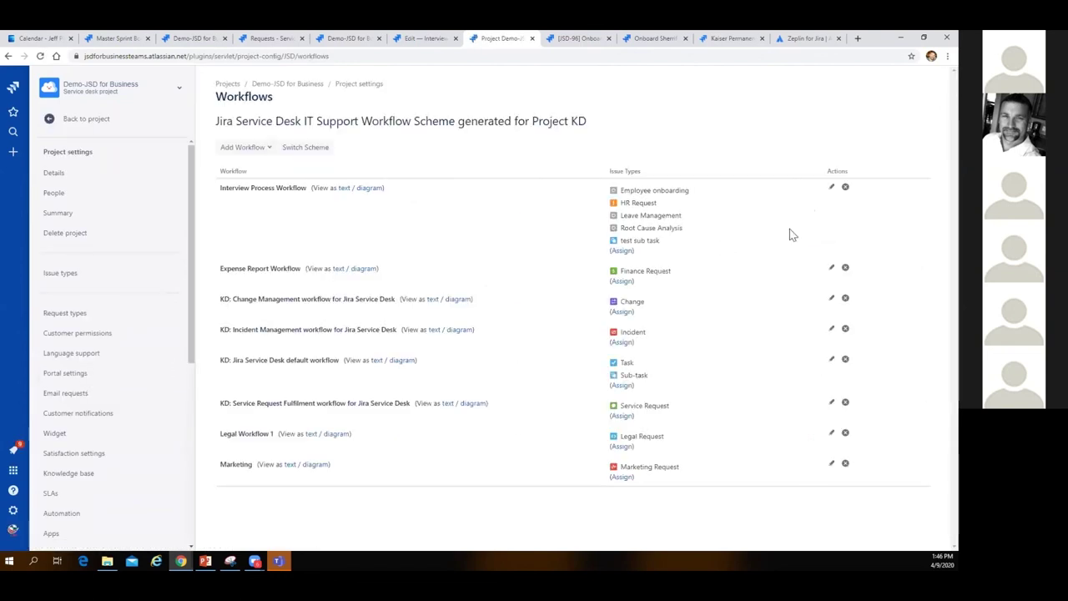
pyautogui.click(831, 187)
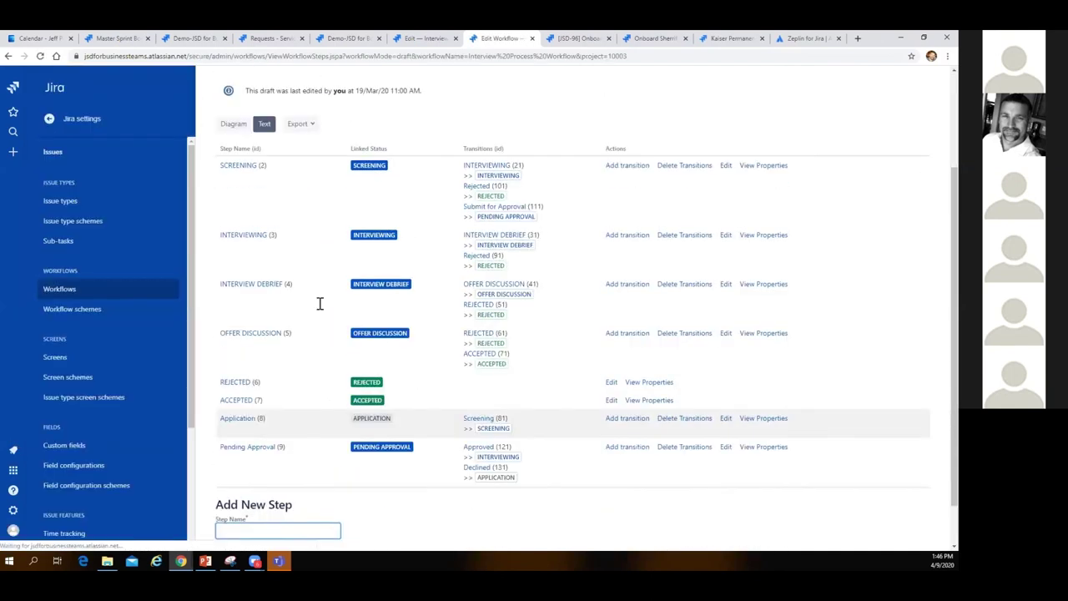
pyautogui.click(233, 222)
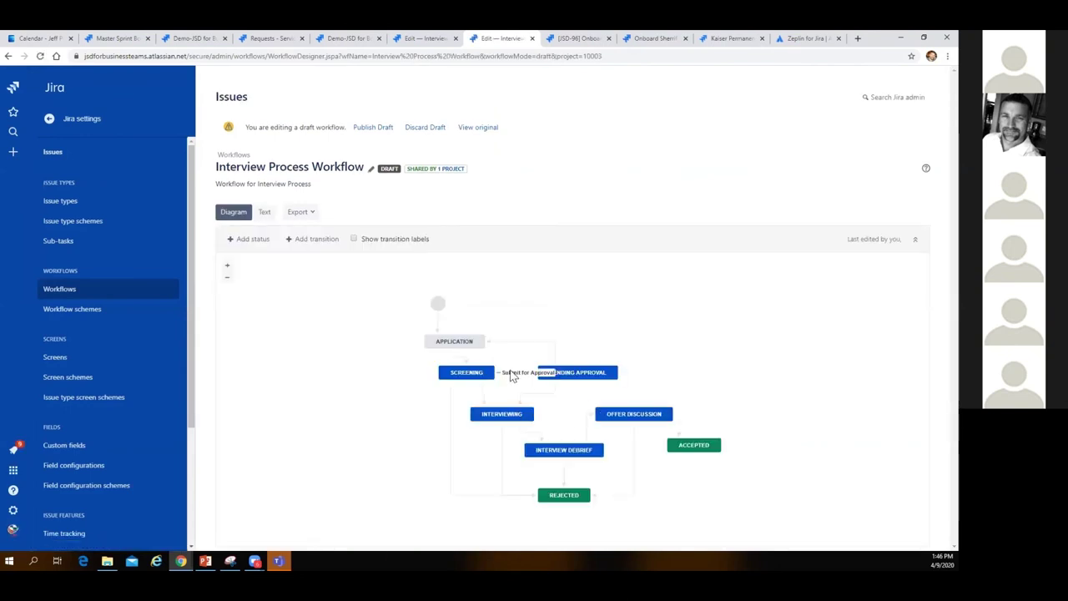
# Open the Submit for Approval transition's post functions and bring up the Approver Matrix ScriptRunner function for editing
pyautogui.click(547, 372)
pyautogui.click(817, 419)
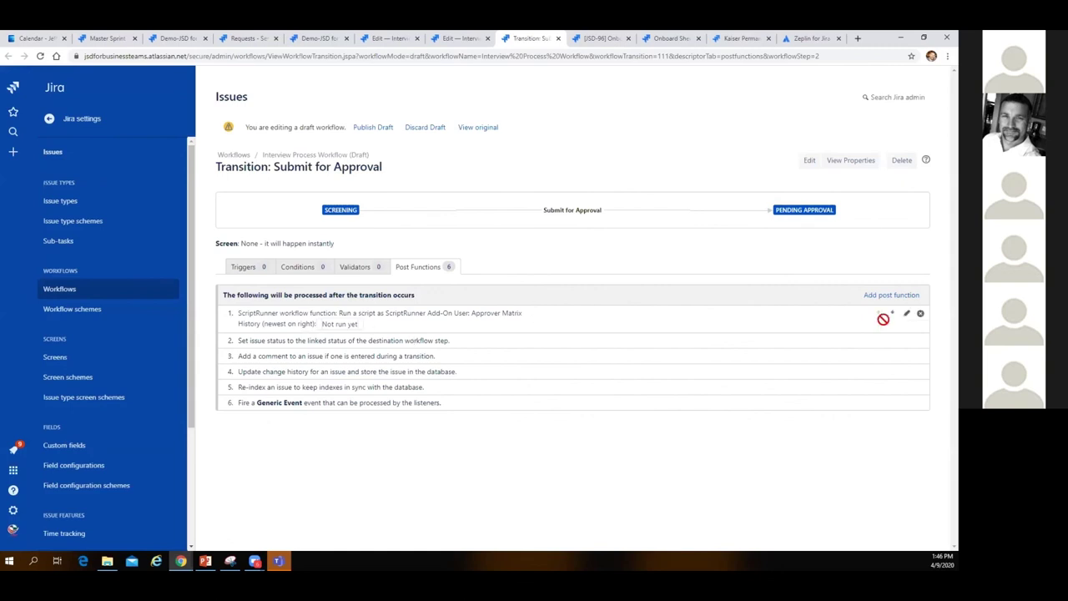
pyautogui.click(908, 317)
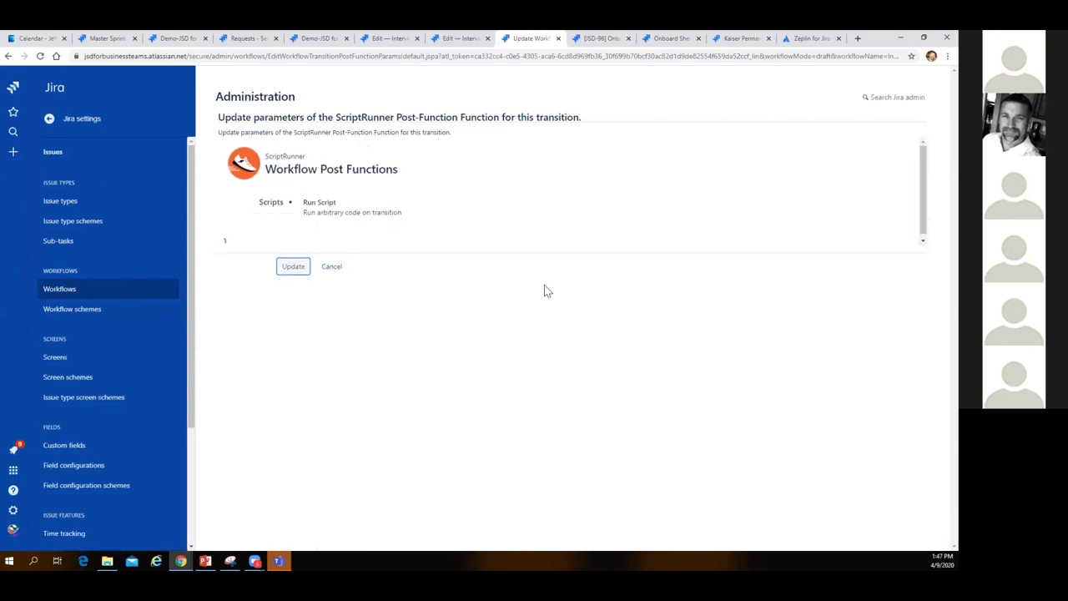
# Examine the Approver Matrix script, including its approver lists, request type switch and the issue update that sets the approvers
pyautogui.scroll(-1, 695, 394)
pyautogui.scroll(-4, 696, 394)
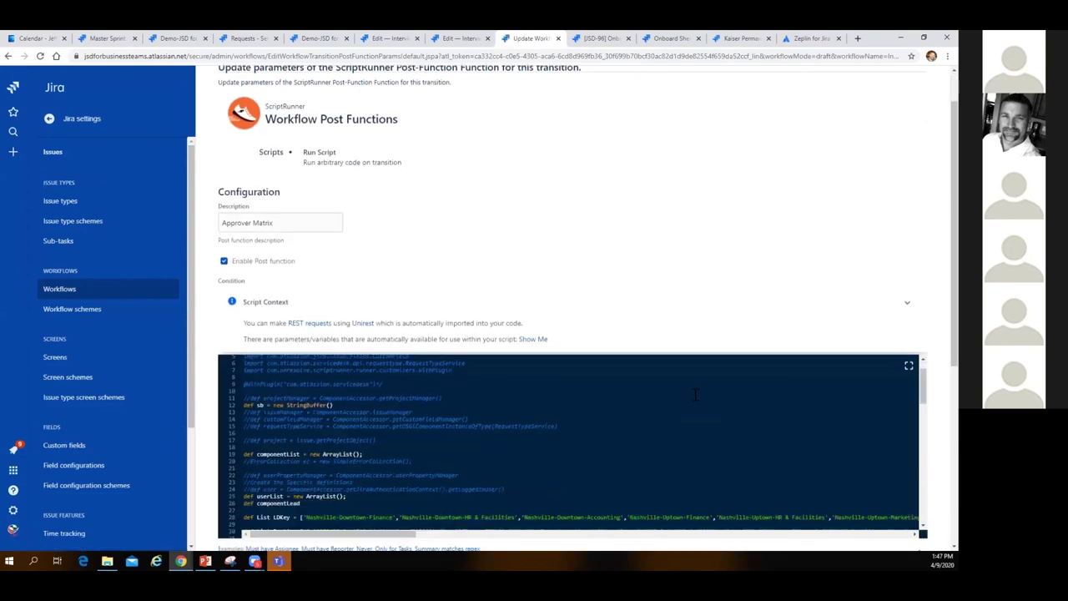
pyautogui.scroll(-2, 693, 399)
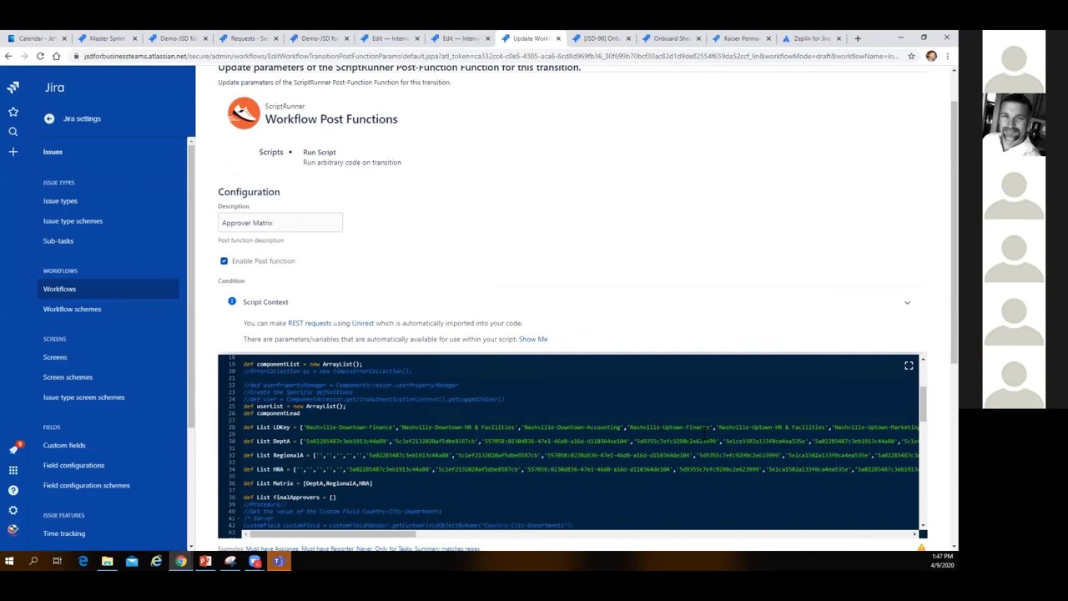
pyautogui.scroll(-1, 678, 472)
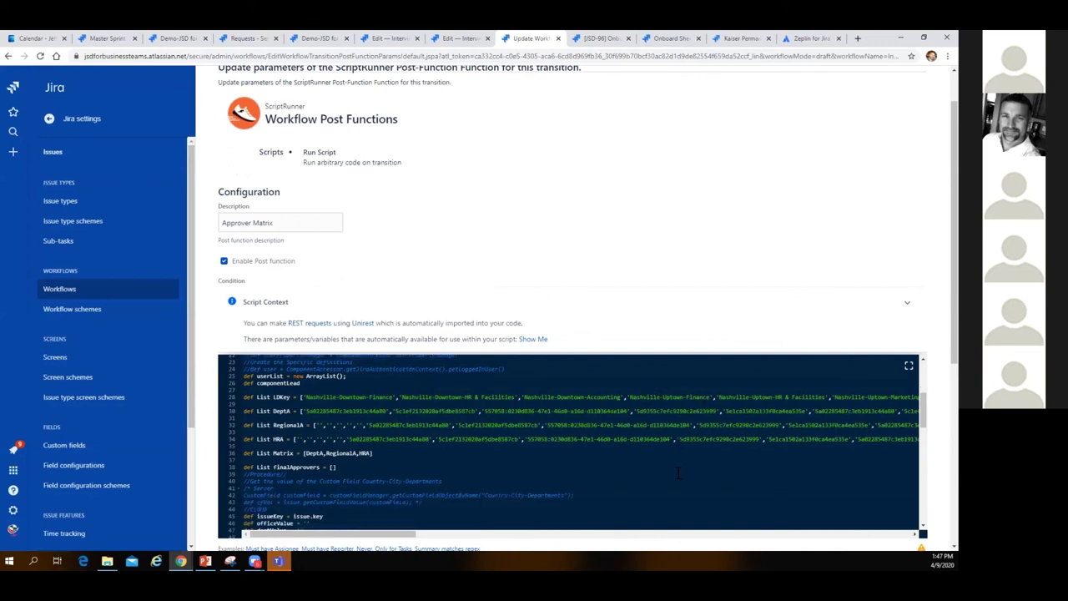
pyautogui.scroll(-6, 677, 472)
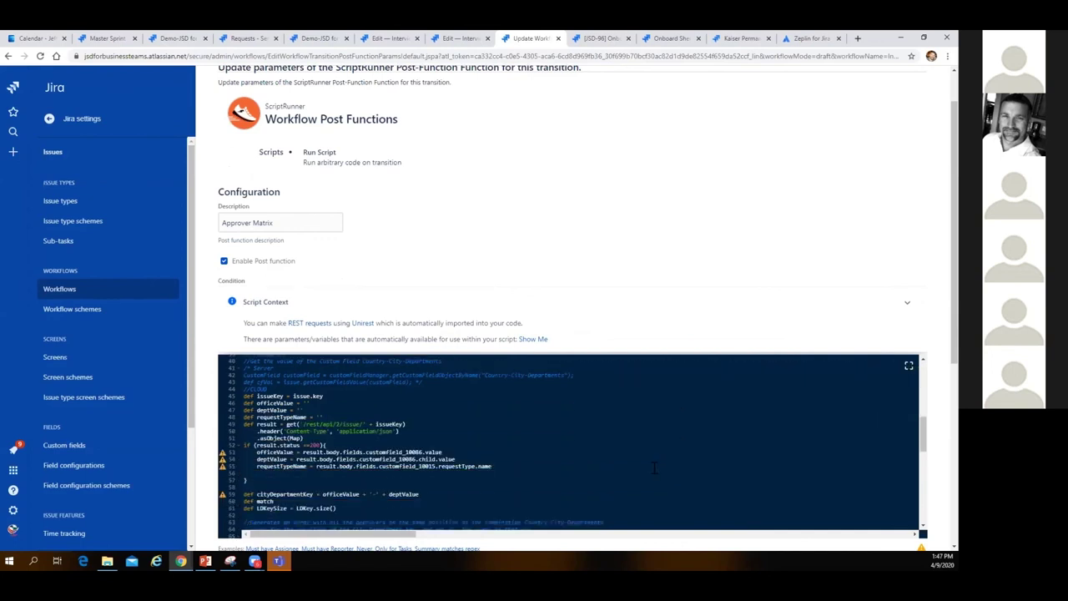
pyautogui.scroll(-5, 660, 468)
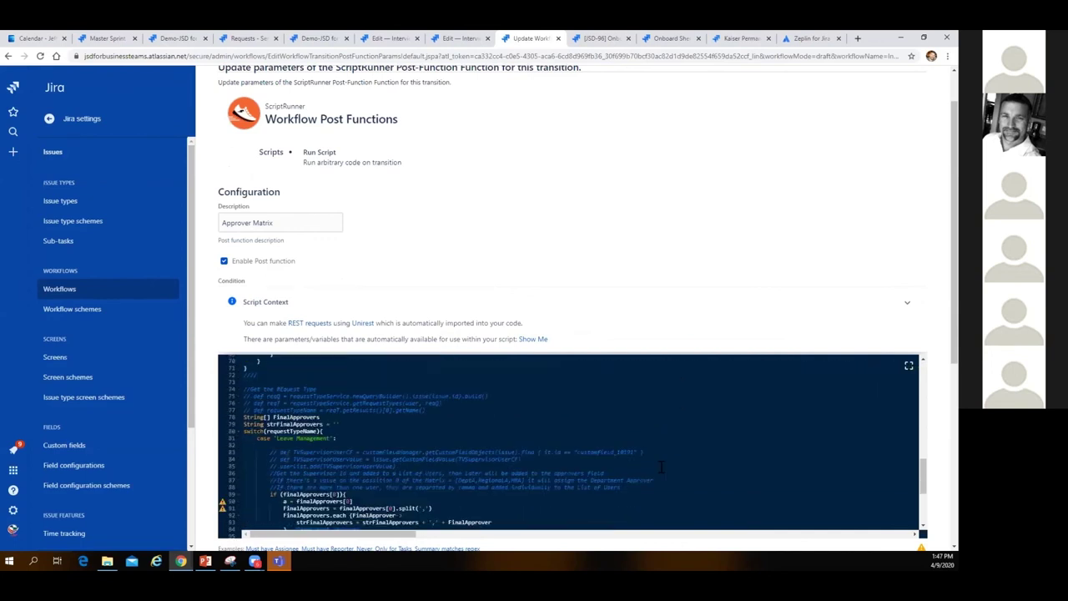
pyautogui.scroll(-6, 660, 468)
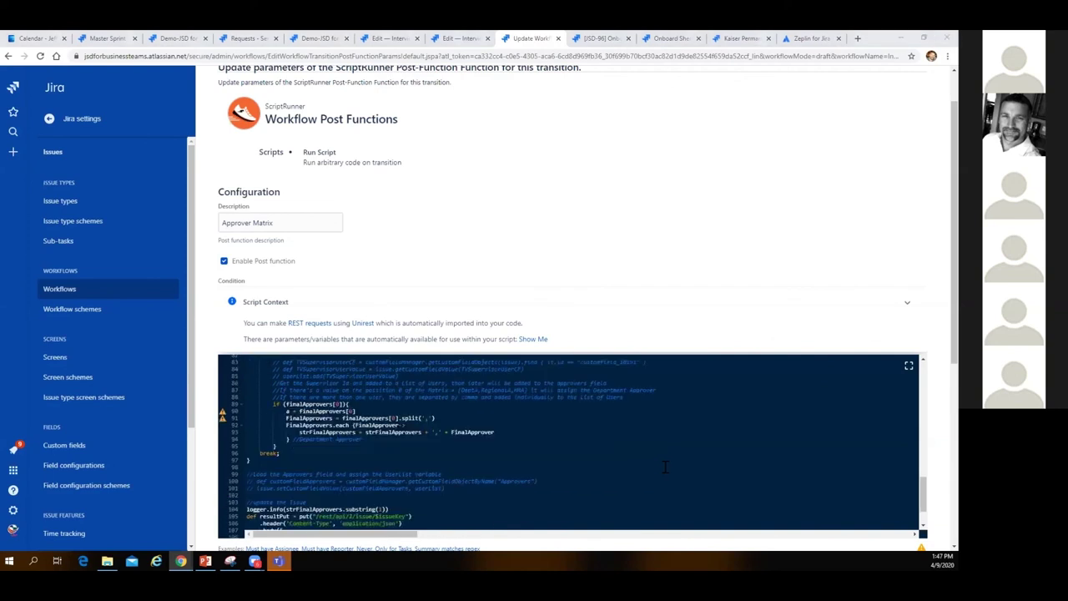
pyautogui.scroll(-1, 667, 455)
pyautogui.scroll(3, 664, 417)
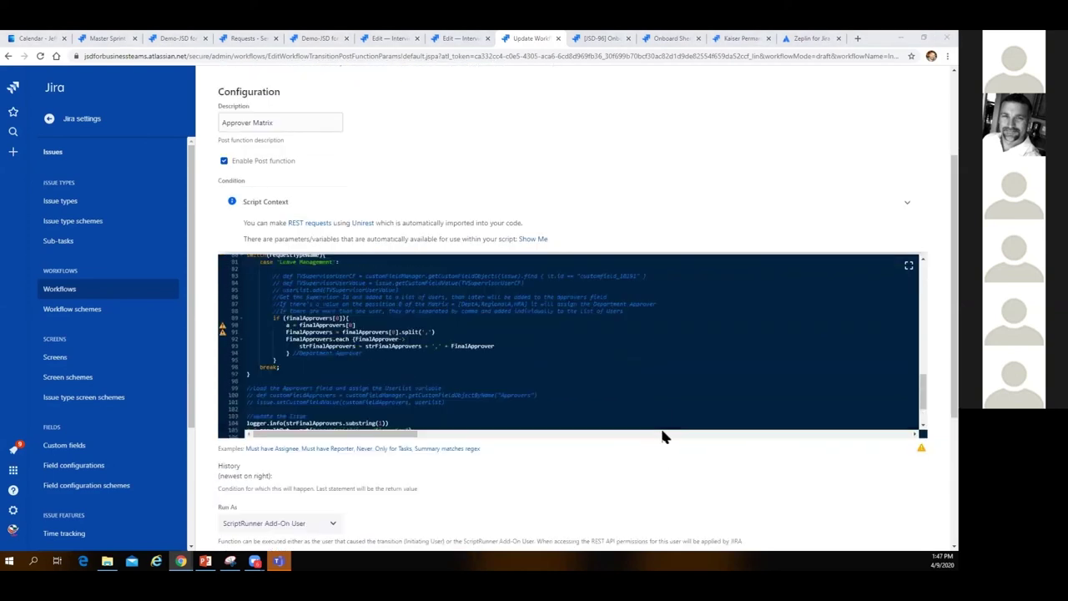
pyautogui.scroll(-7, 659, 405)
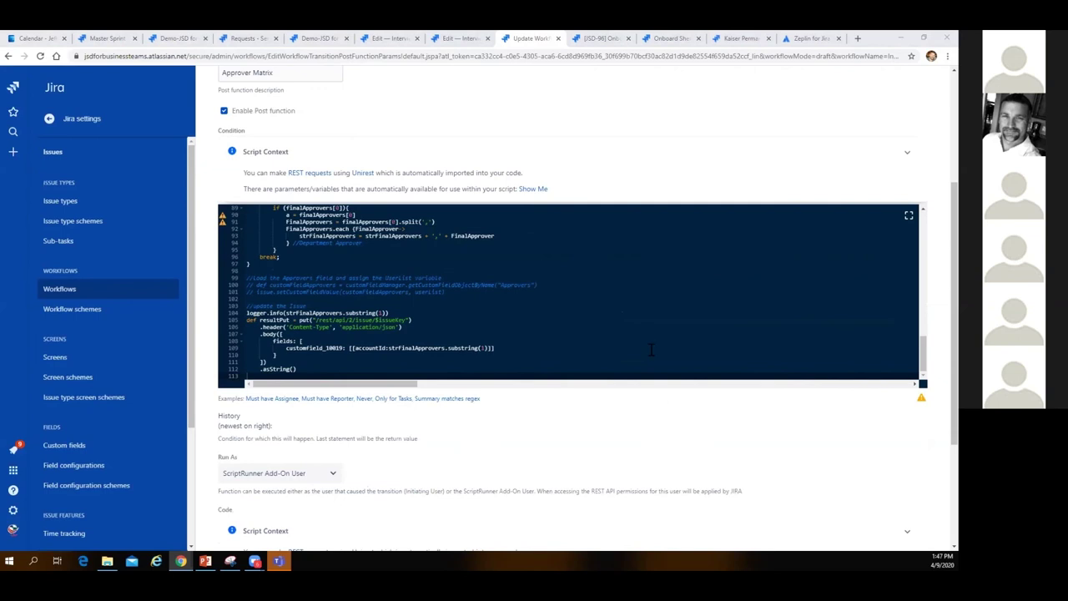
pyautogui.scroll(1, 651, 350)
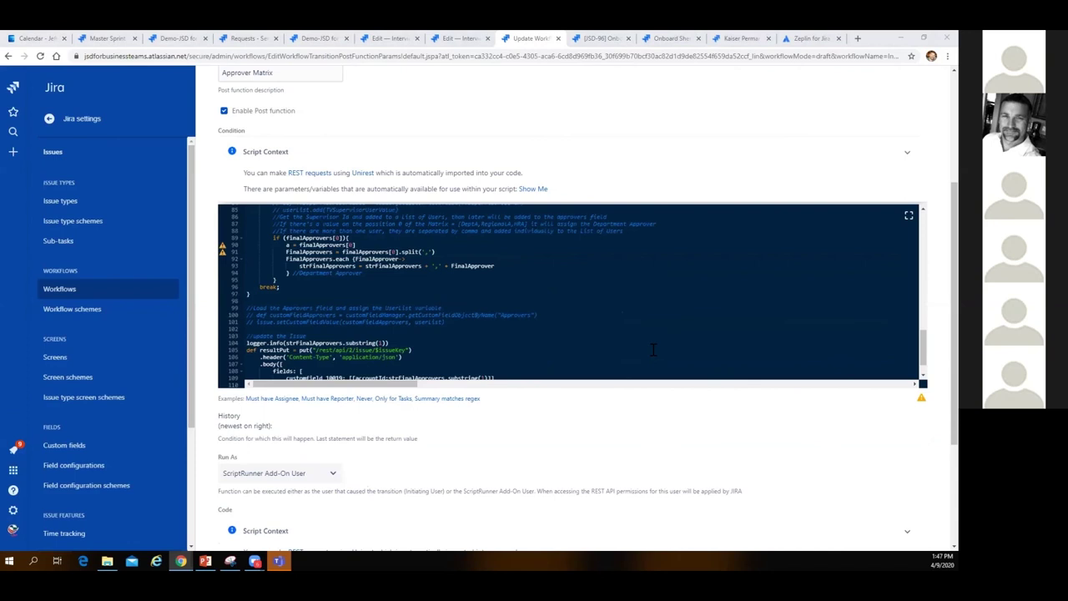
pyautogui.scroll(10, 676, 349)
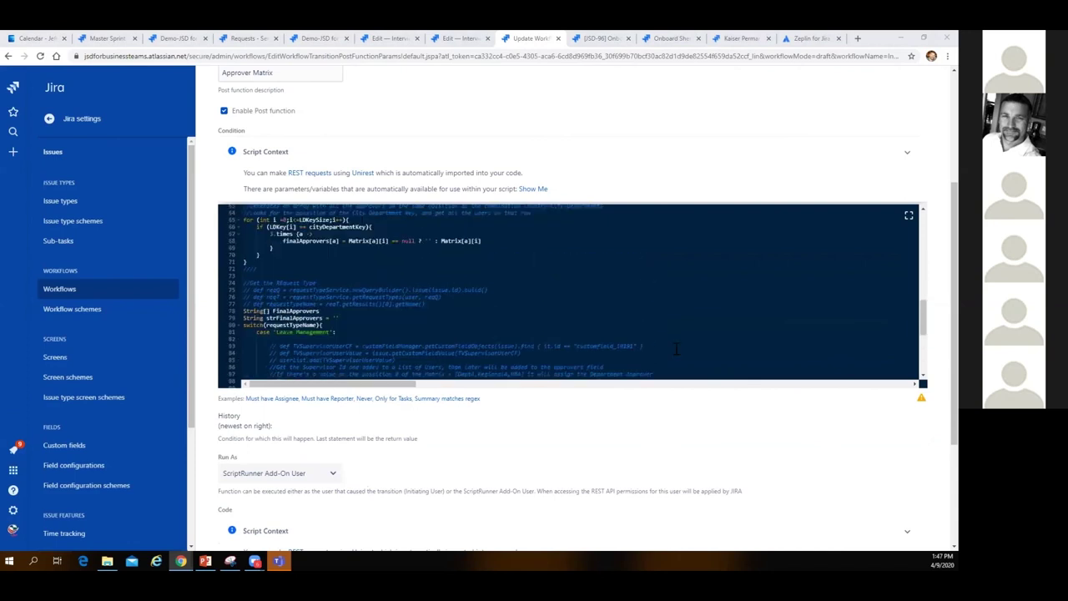
pyautogui.scroll(6, 676, 349)
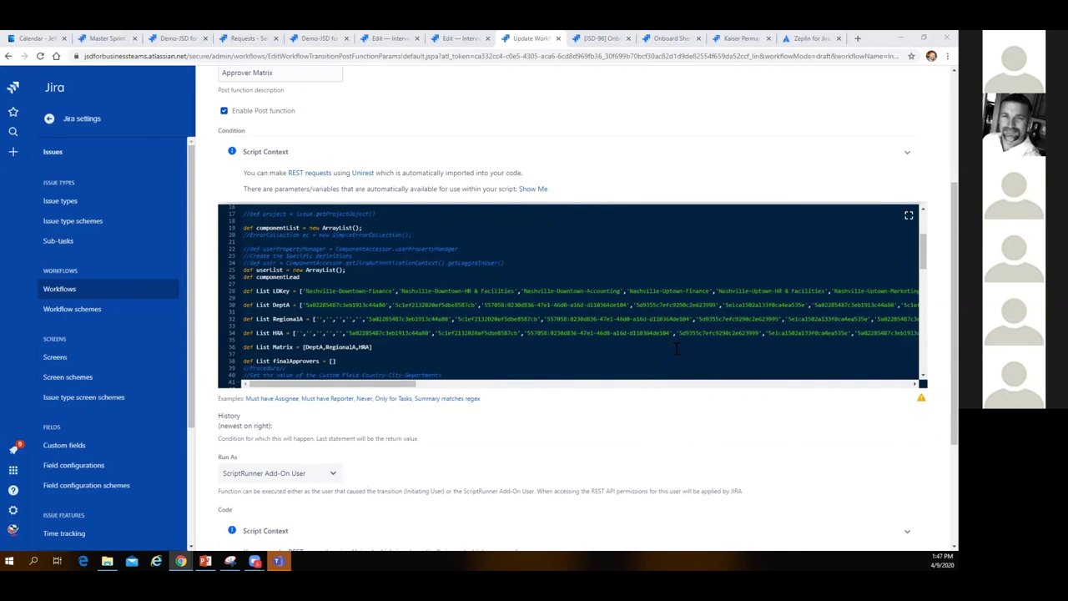
pyautogui.scroll(3, 676, 349)
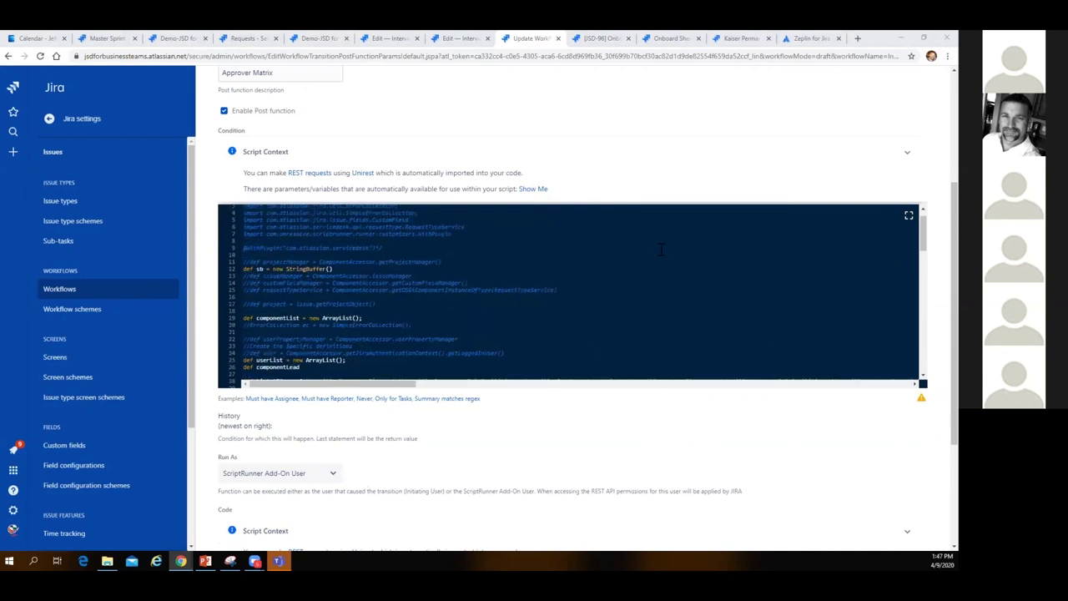
pyautogui.scroll(3, 75, 290)
# Leave the Approver Matrix function without updating it and look over the list of active workflows
pyautogui.click(73, 290)
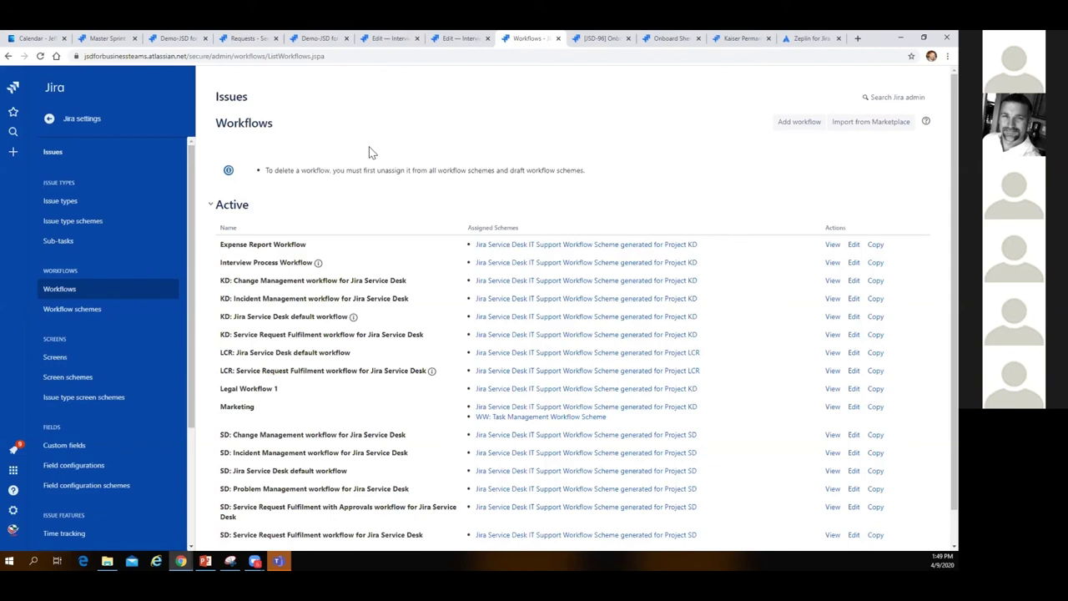
pyautogui.scroll(-2, 84, 322)
pyautogui.scroll(2, 135, 197)
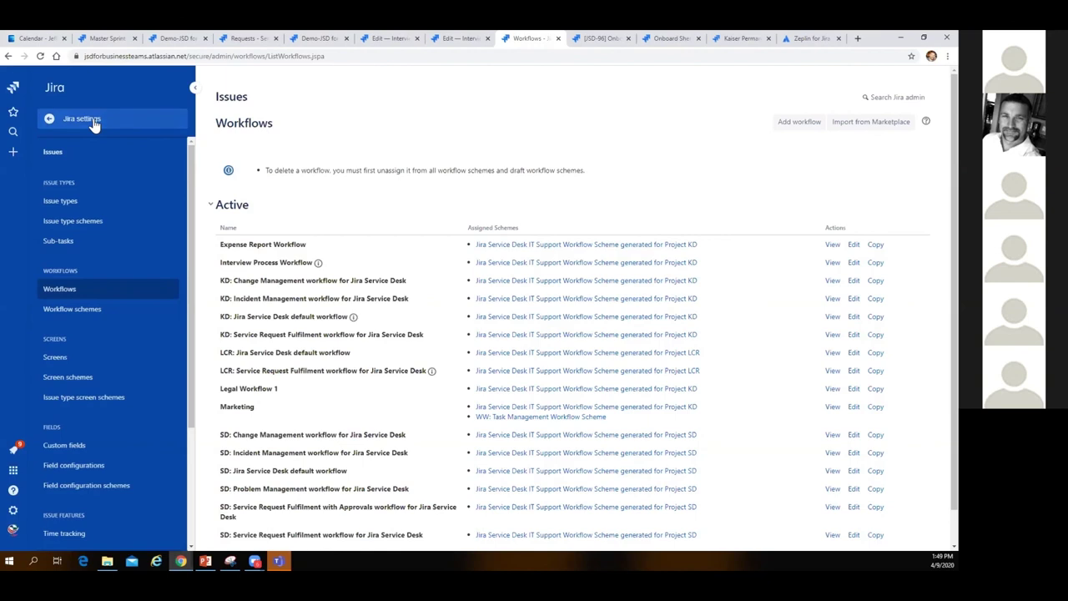
# Return to the list of all Jira projects and open the Demo-JSD for Business service desk
pyautogui.click(84, 119)
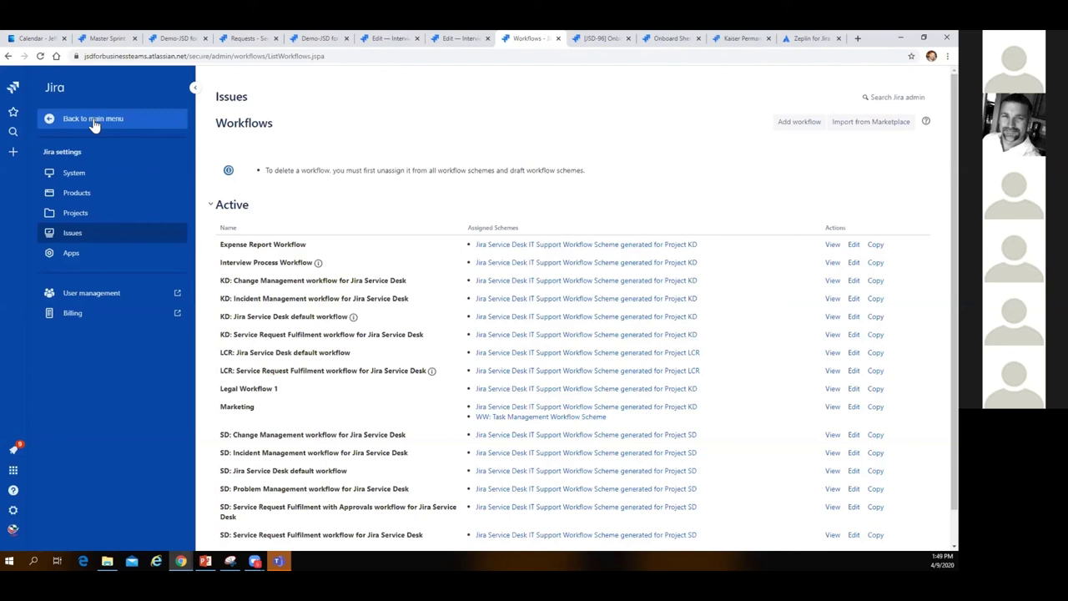
pyautogui.click(78, 194)
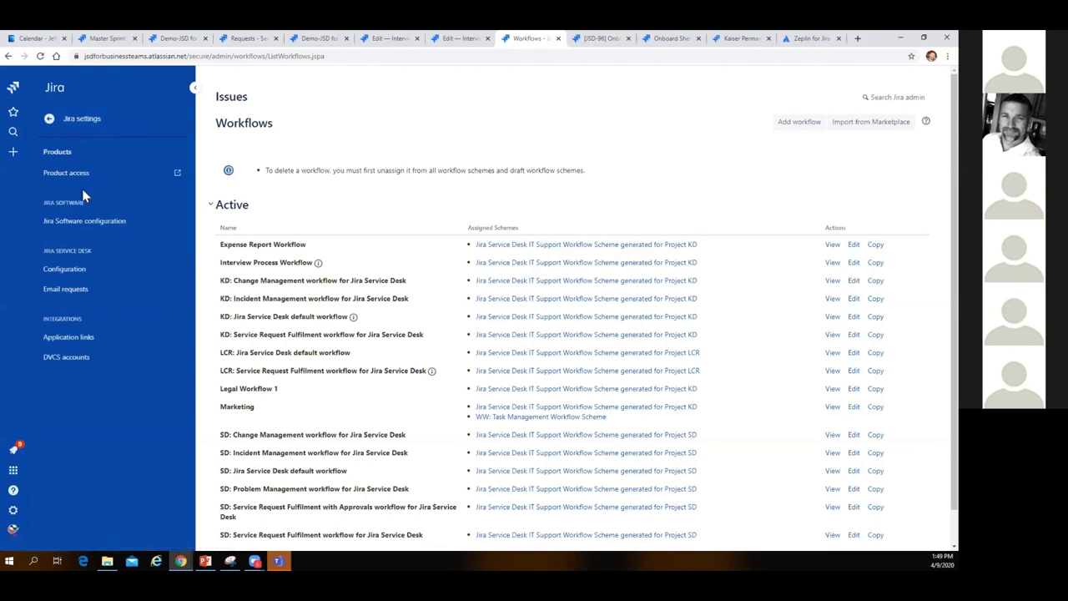
pyautogui.click(83, 118)
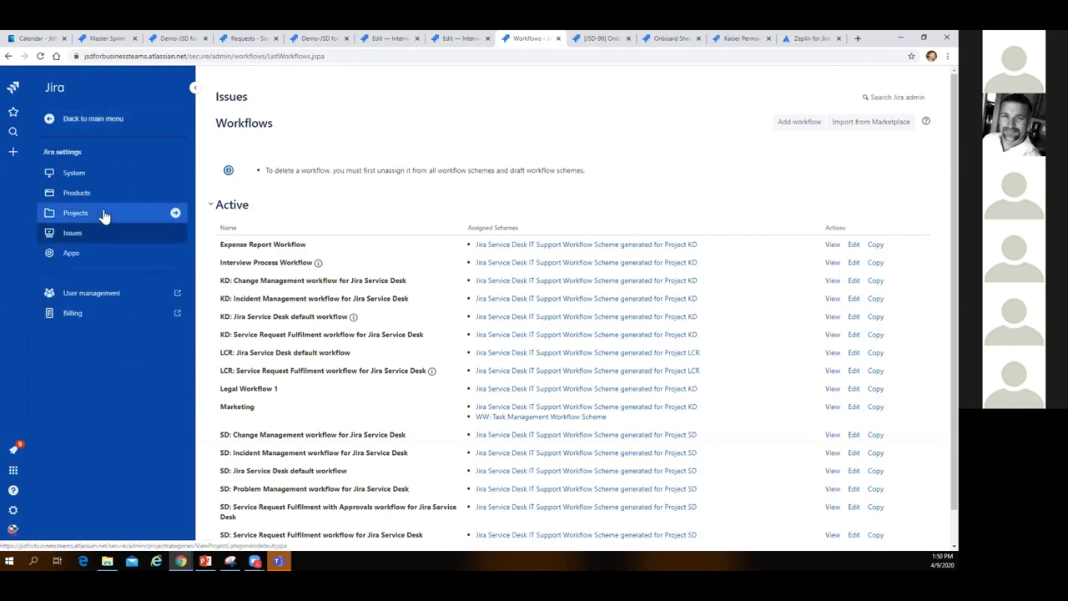
pyautogui.click(83, 214)
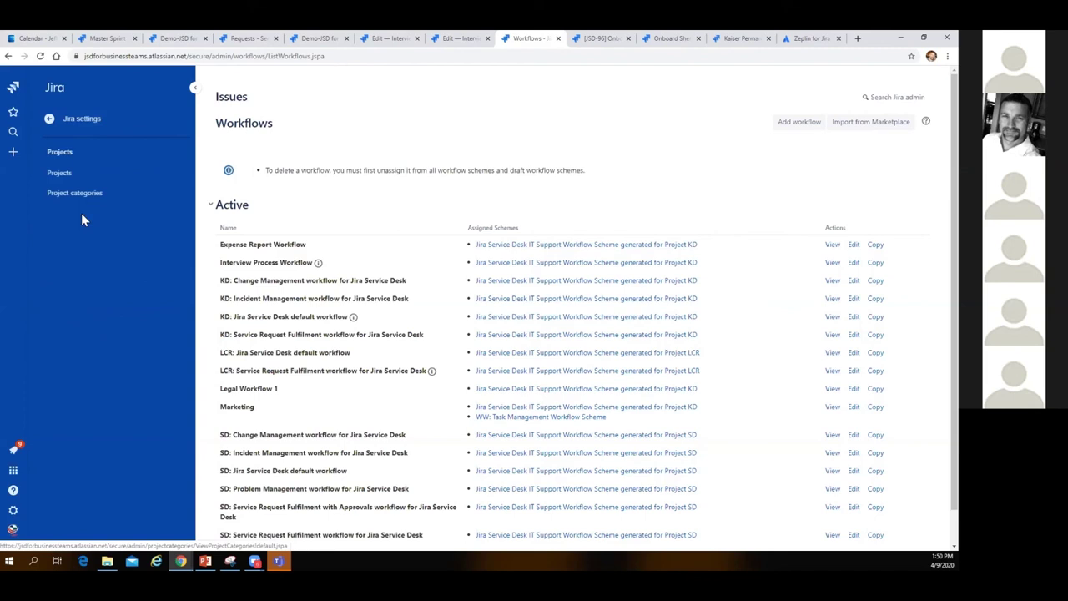
pyautogui.click(74, 176)
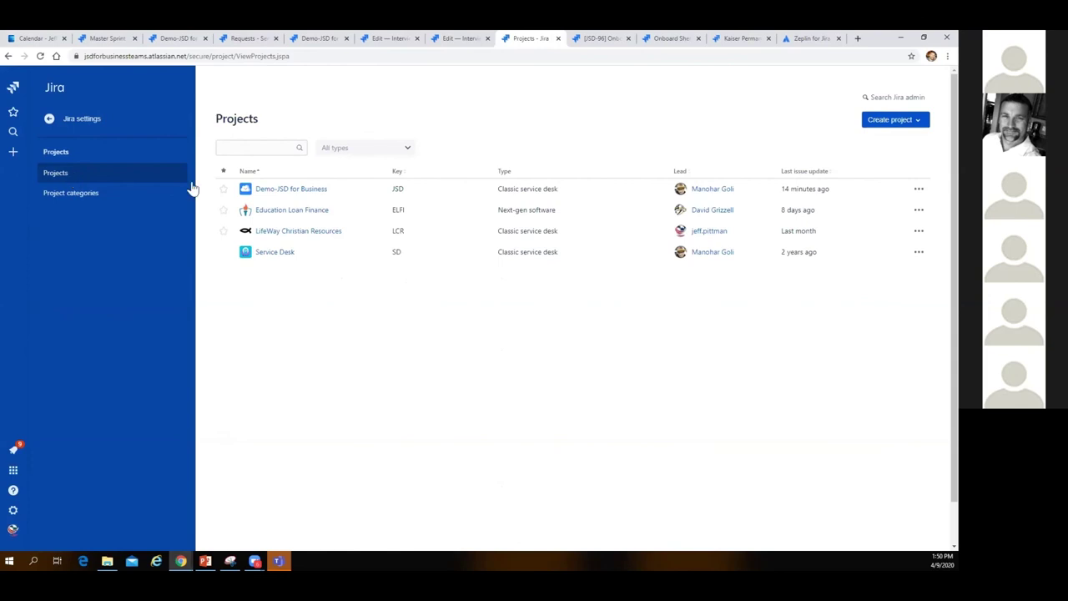
pyautogui.click(310, 193)
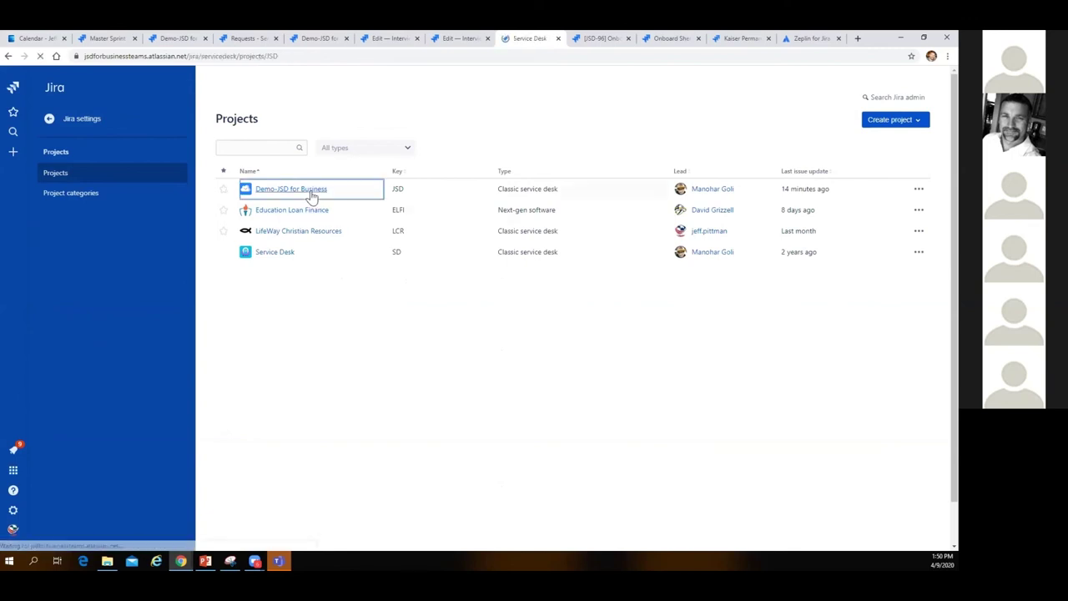